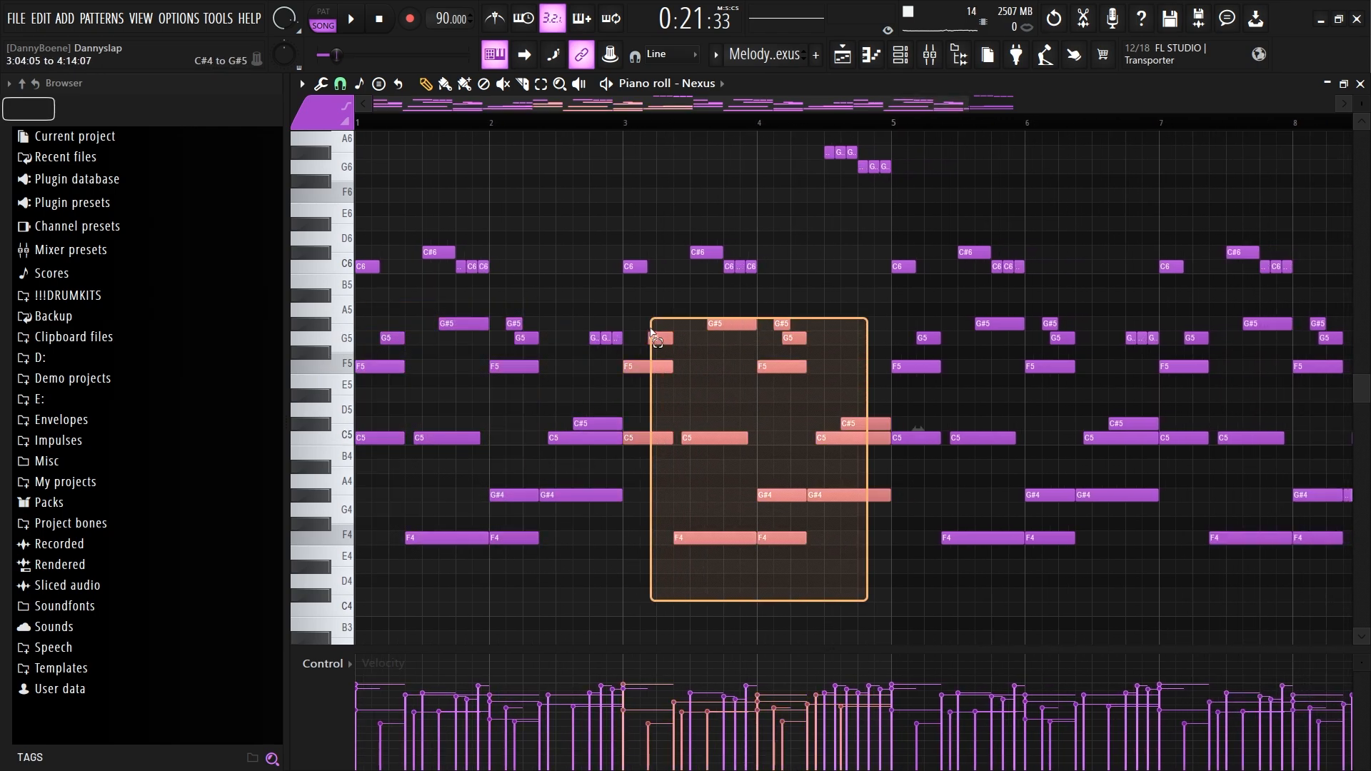
Step: Examine the Nexus melody, selecting the high note run at the end of bar 4, and inspect its mixer track's Fruity Parametric EQ 2
{"action": "left_click_drag", "start_coordinate": [651, 330], "coordinate": [651, 331]}
{"action": "scroll", "coordinate": [651, 330], "scroll_direction": "down", "scroll_amount": 2}
{"action": "left_click", "coordinate": [705, 207], "text": "ctrl"}
{"action": "scroll", "coordinate": [735, 227], "scroll_direction": "up", "scroll_amount": 1}
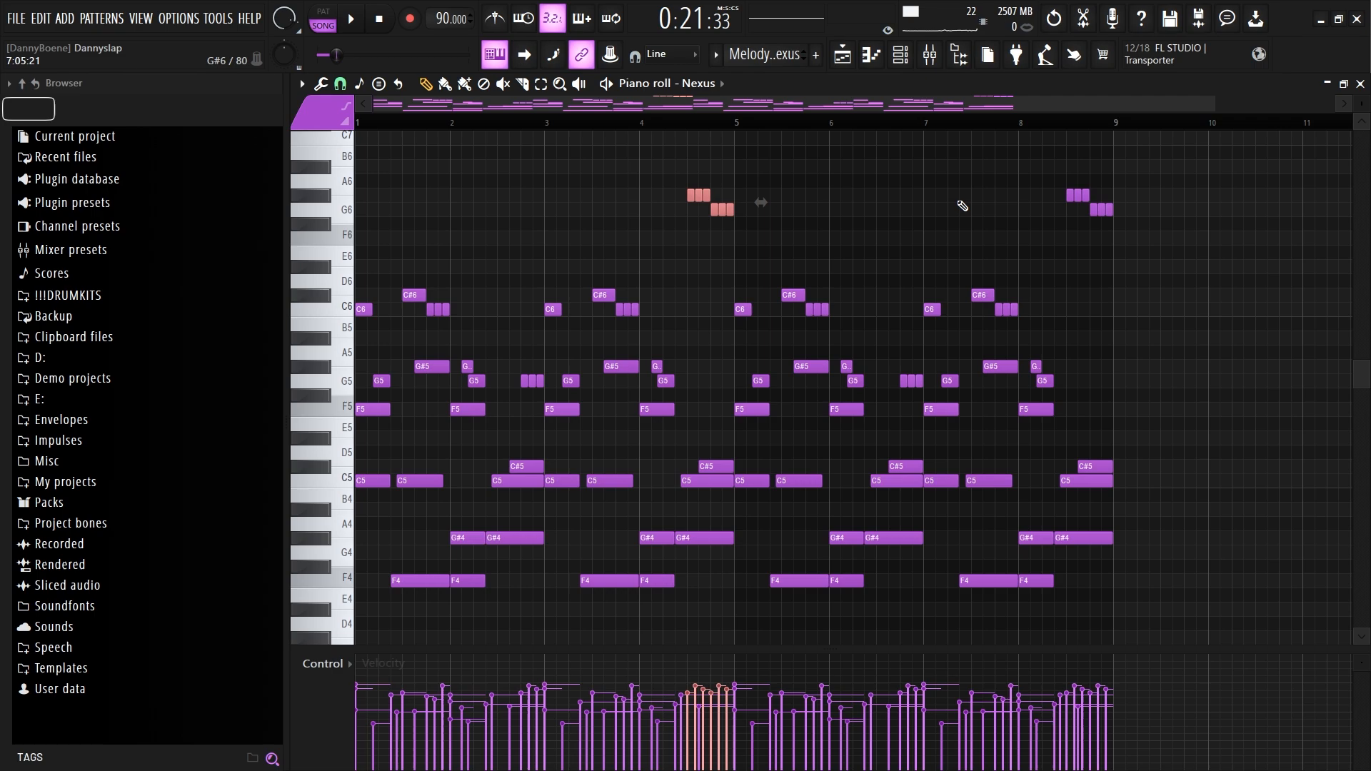
{"action": "left_click", "coordinate": [929, 55]}
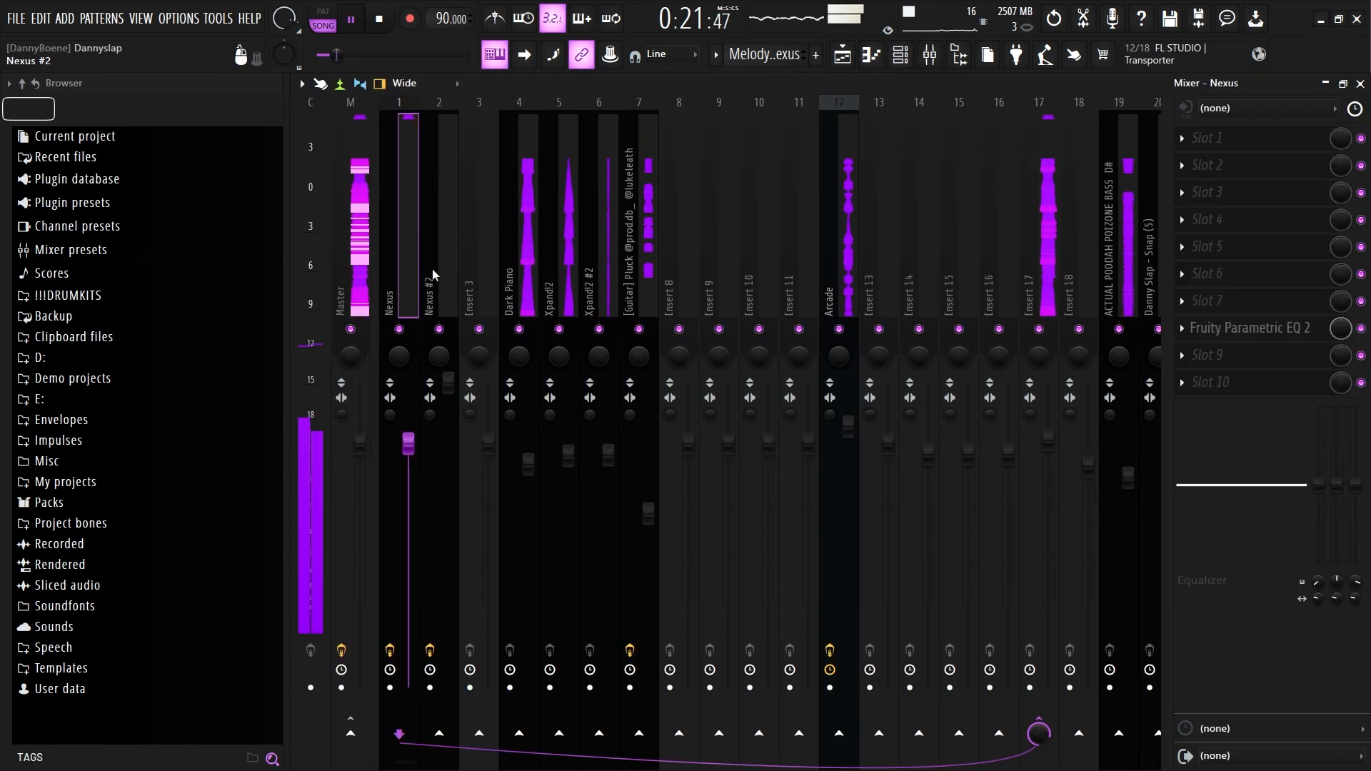
{"action": "left_click", "coordinate": [1218, 332]}
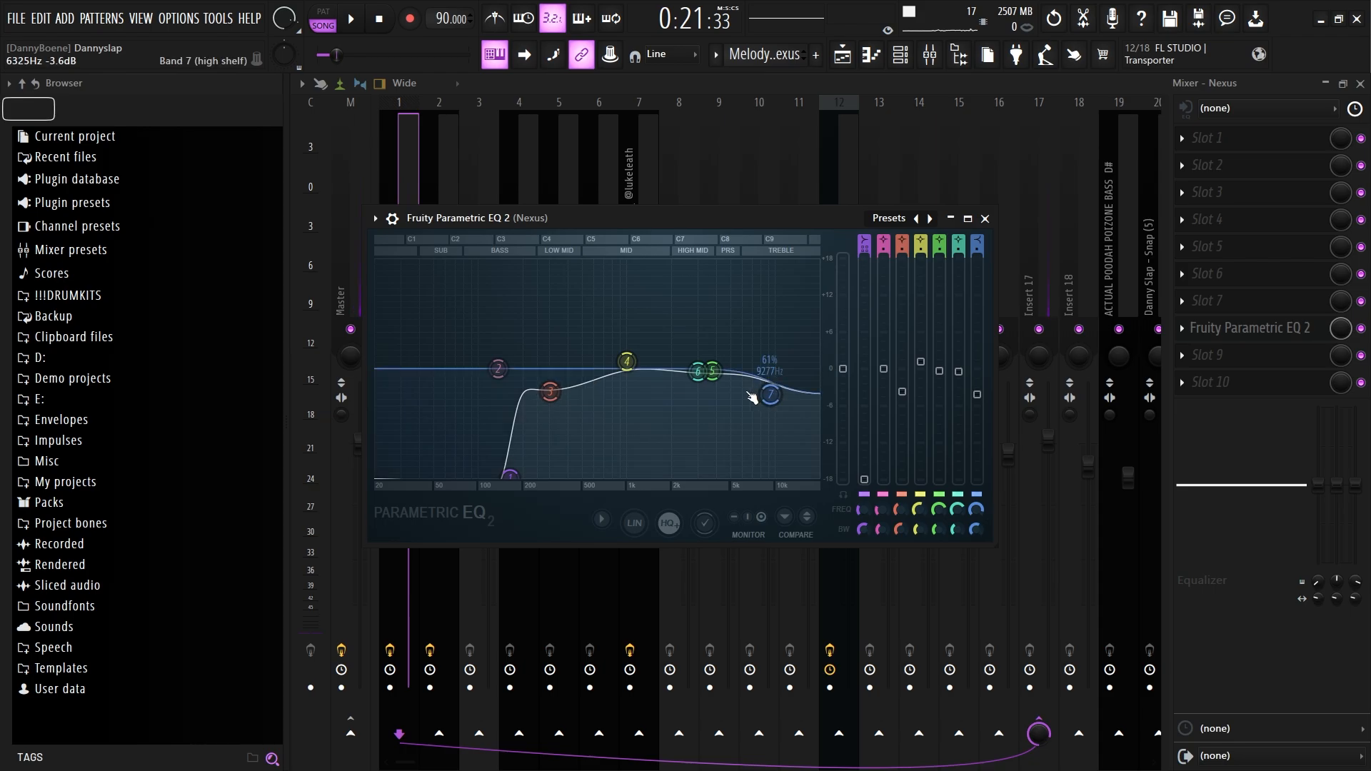
Step: Show the Nexus #2 notes, play the pattern, and inspect the Fruity Parametric EQ 2 on its mixer track
{"action": "key", "text": "F5"}
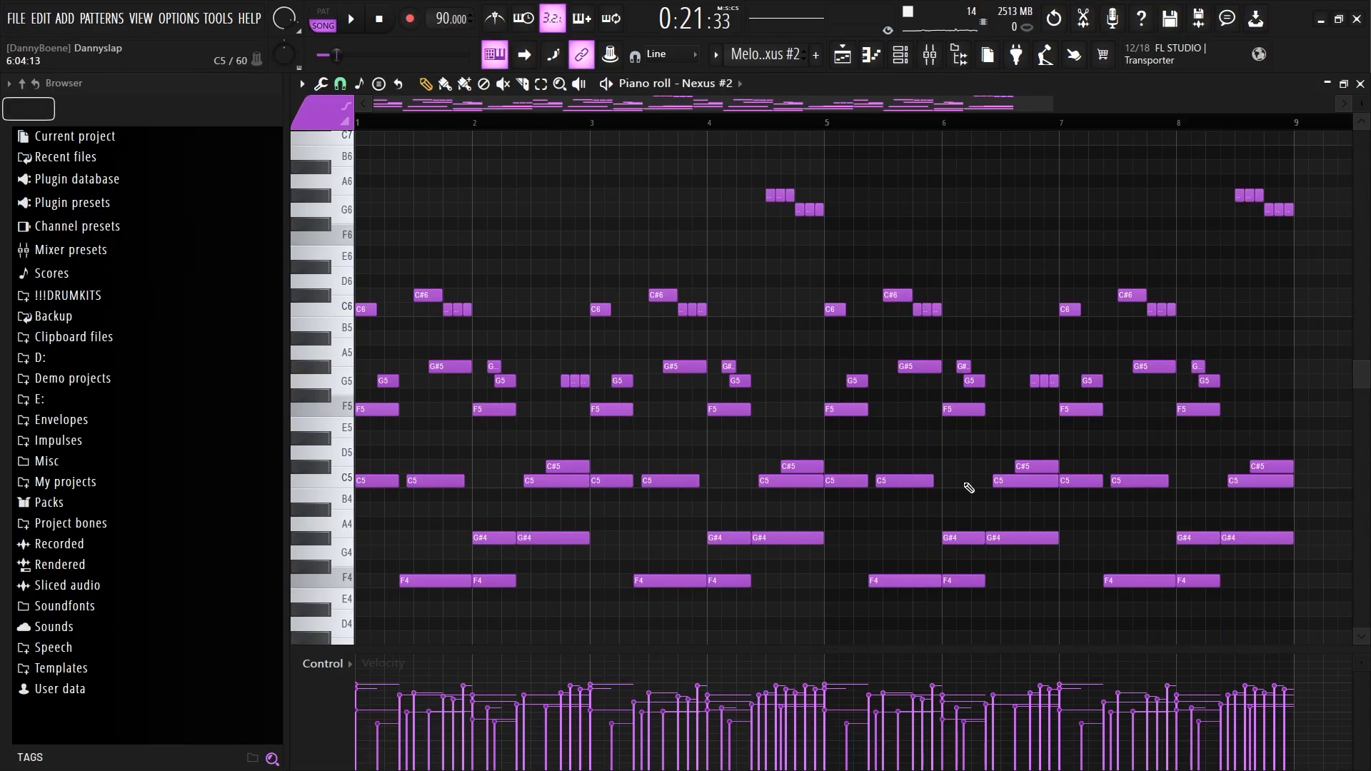
{"action": "key", "text": "space"}
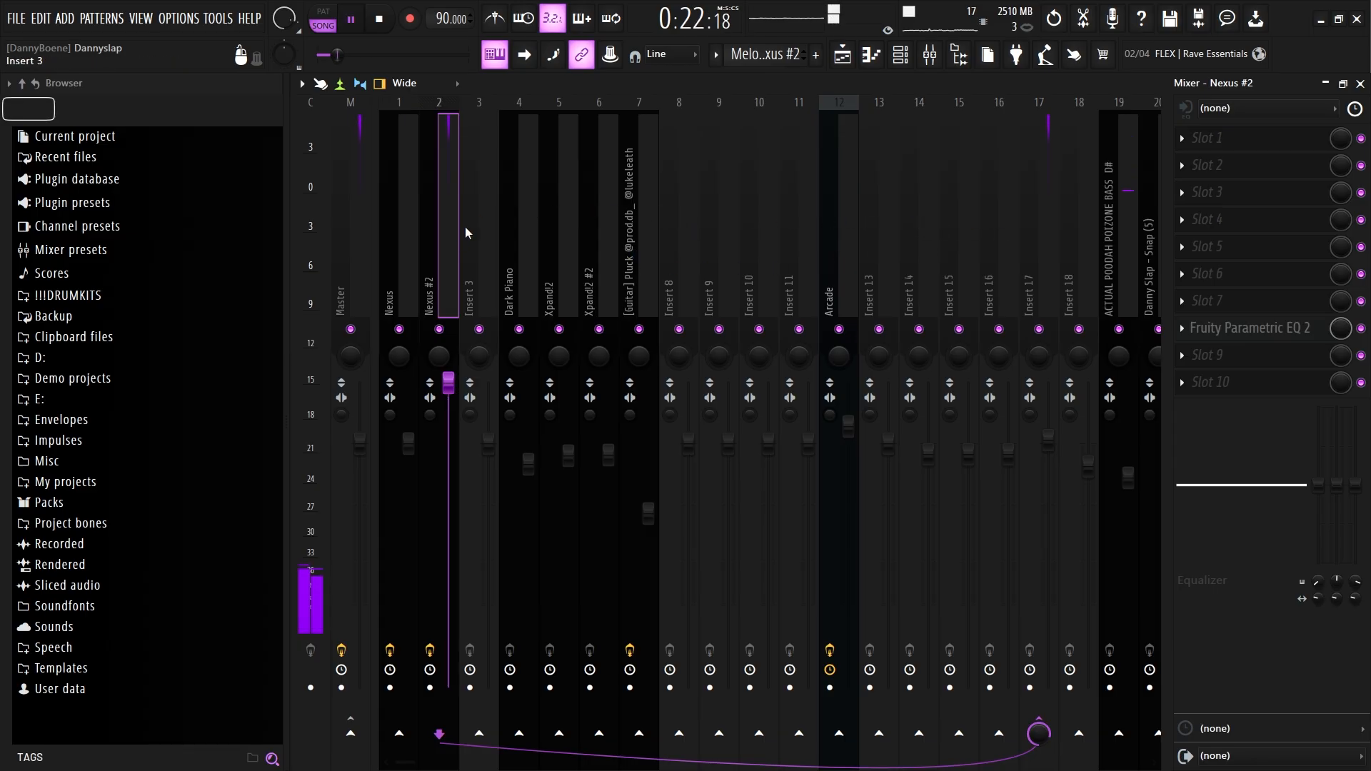
{"action": "key", "text": "space"}
{"action": "left_click", "coordinate": [1239, 330]}
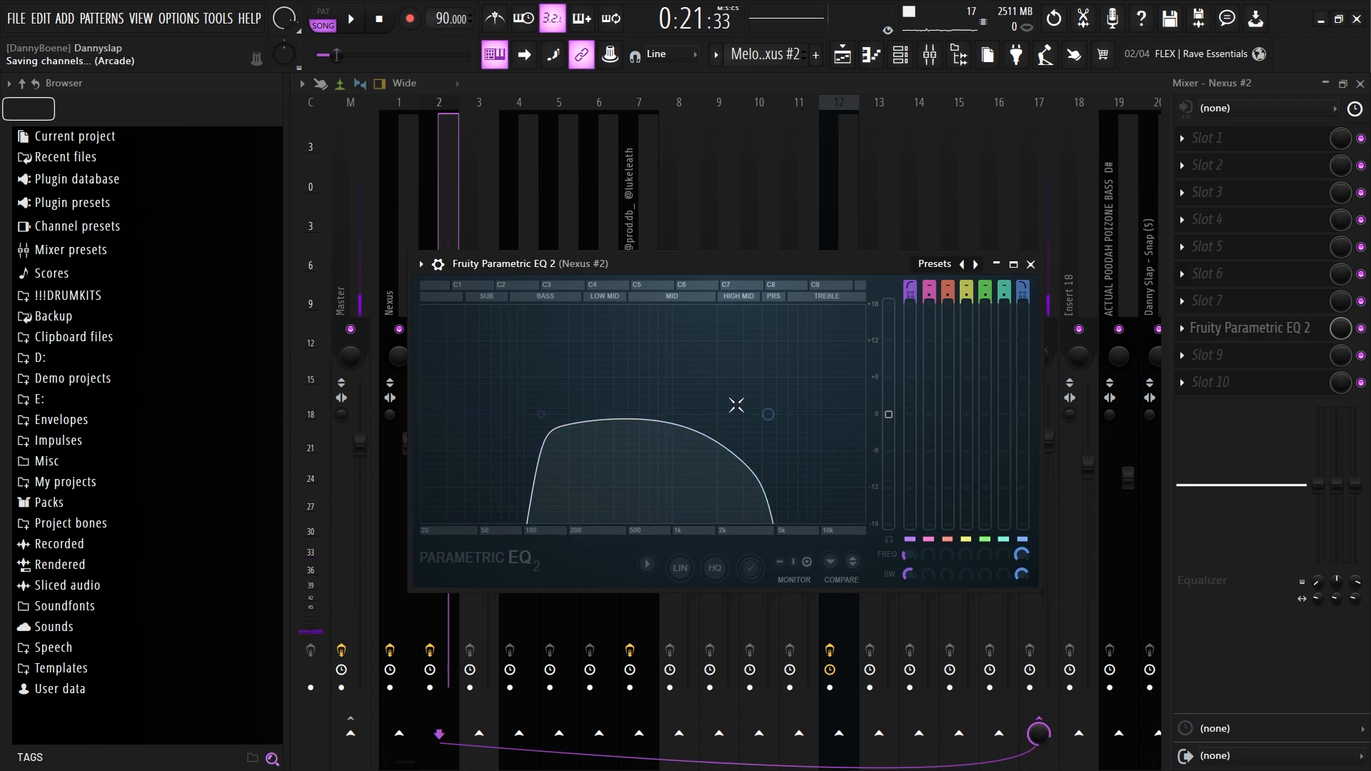
Step: Open the Melody - Nexus #3 pattern from playlist track 3 in the piano roll
{"action": "key", "text": "F5"}
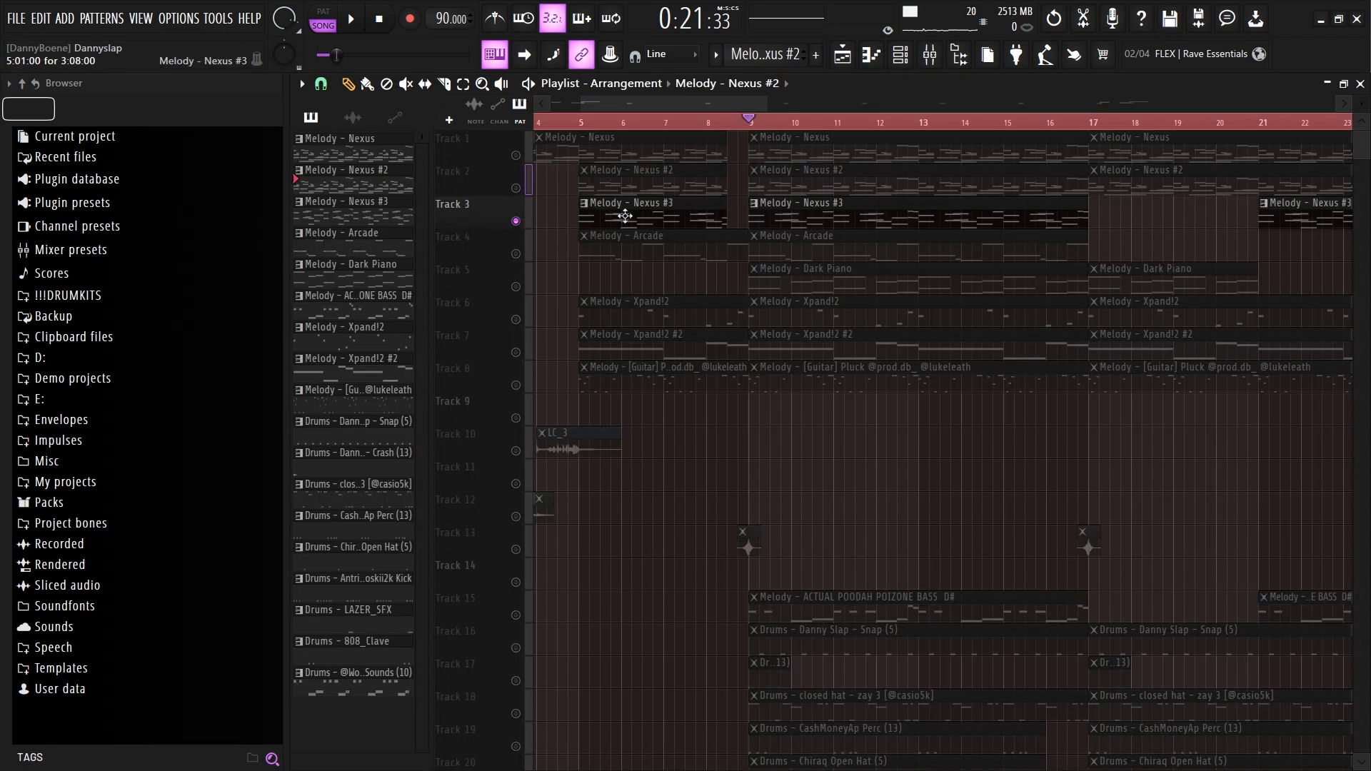
{"action": "scroll", "coordinate": [789, 211], "scroll_direction": "up", "scroll_amount": 4}
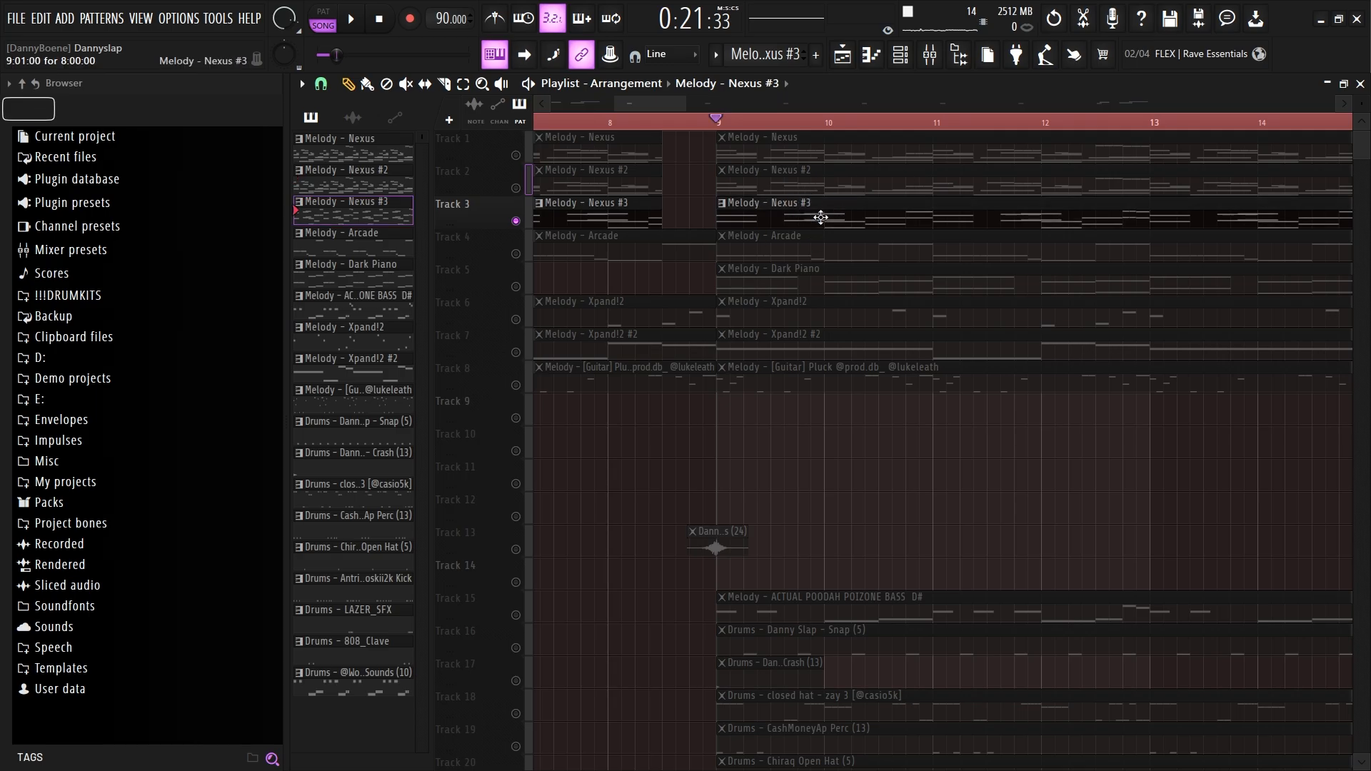
{"action": "double_click", "coordinate": [821, 218]}
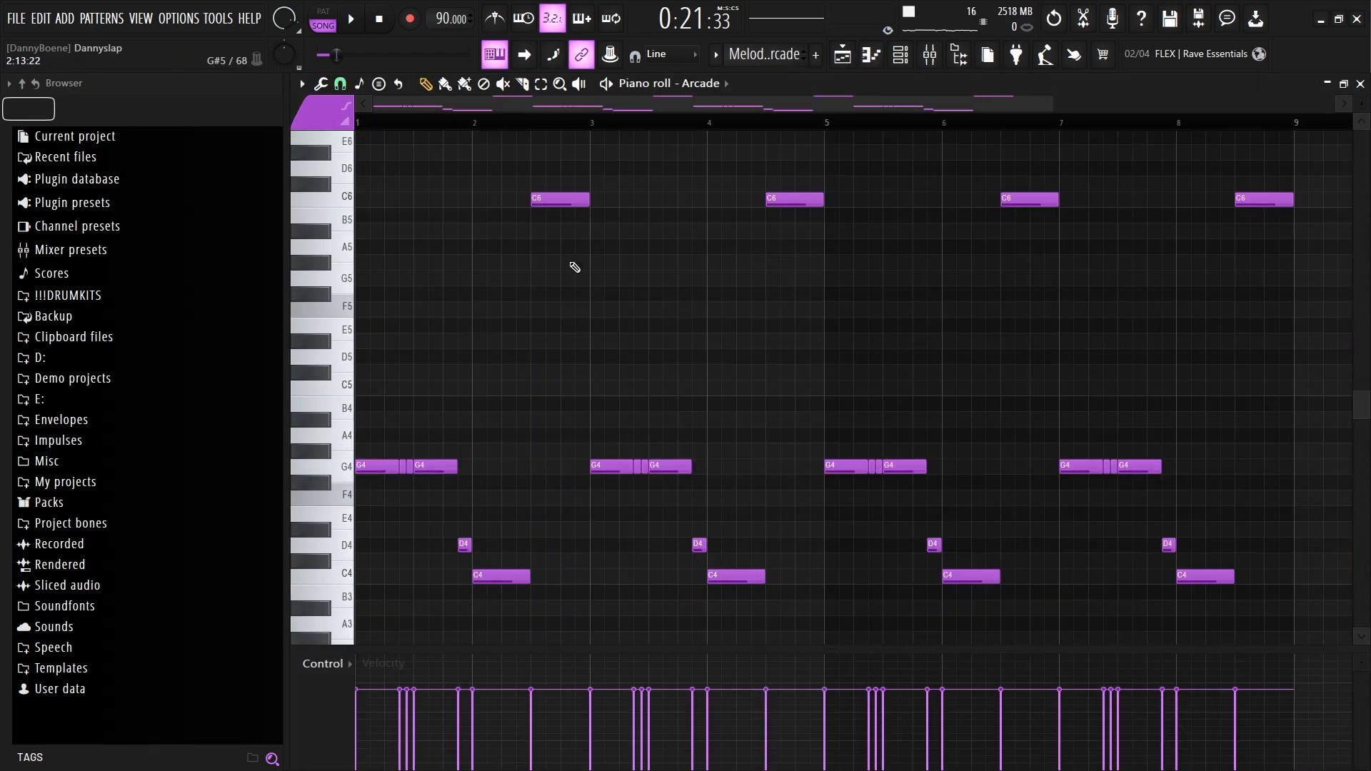
Step: Play the Arcade melody and inspect the ValhallaVintageVerb reverb on its mixer track
{"action": "key", "text": "space"}
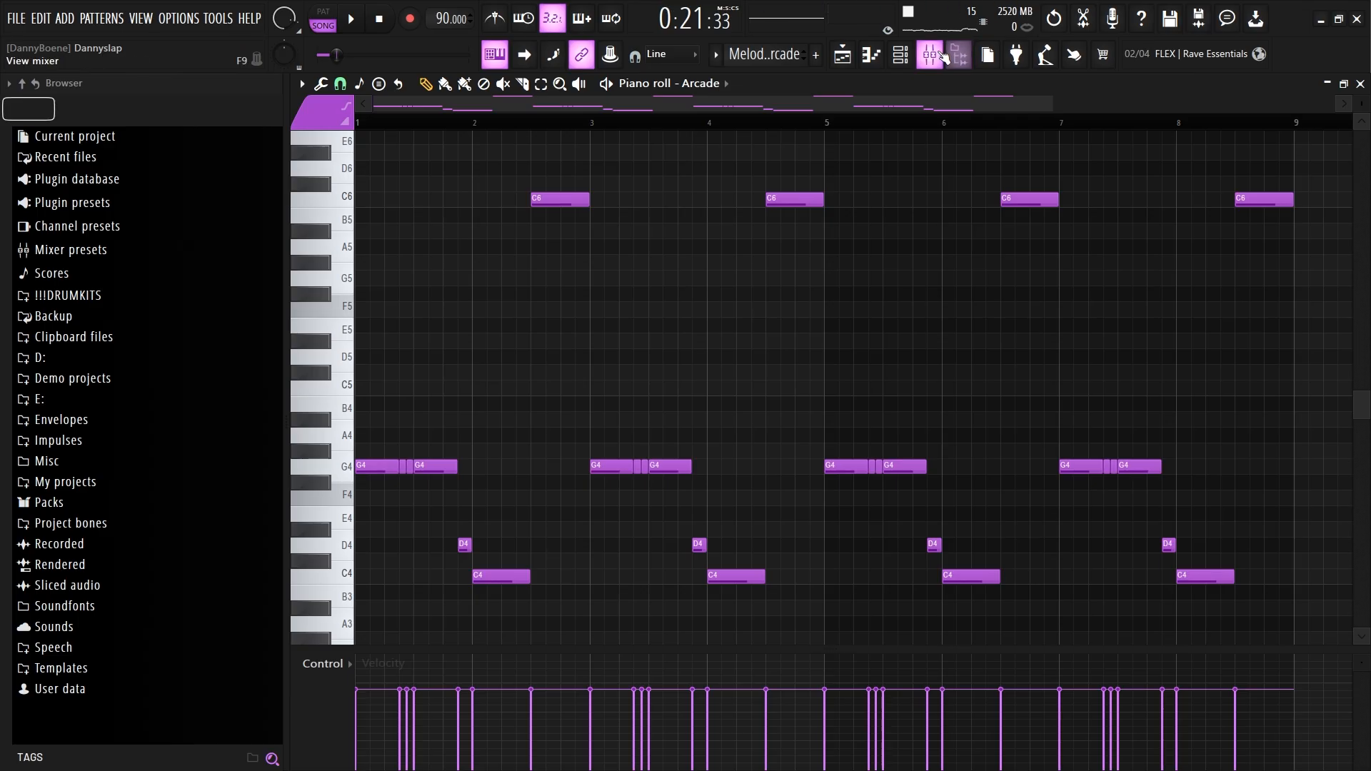
{"action": "left_click", "coordinate": [943, 57]}
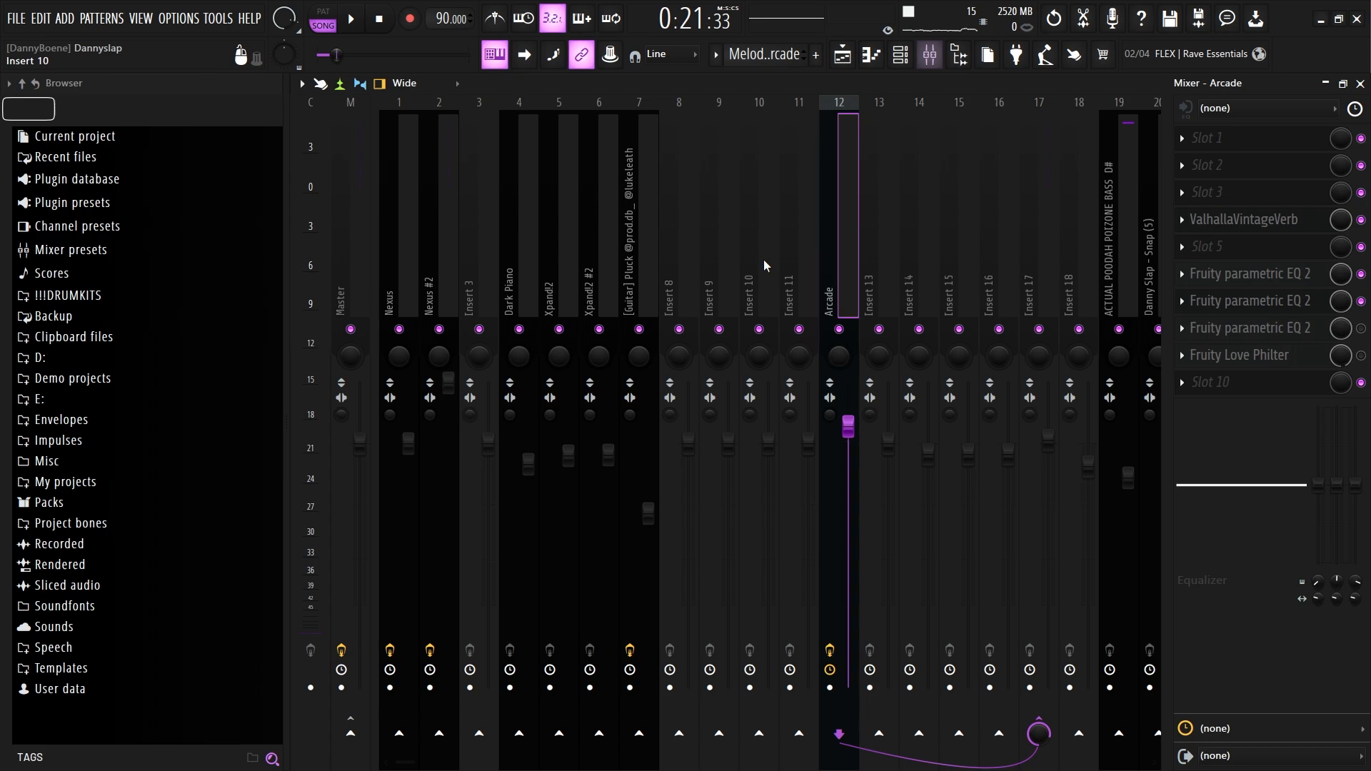
{"action": "left_click", "coordinate": [1309, 231]}
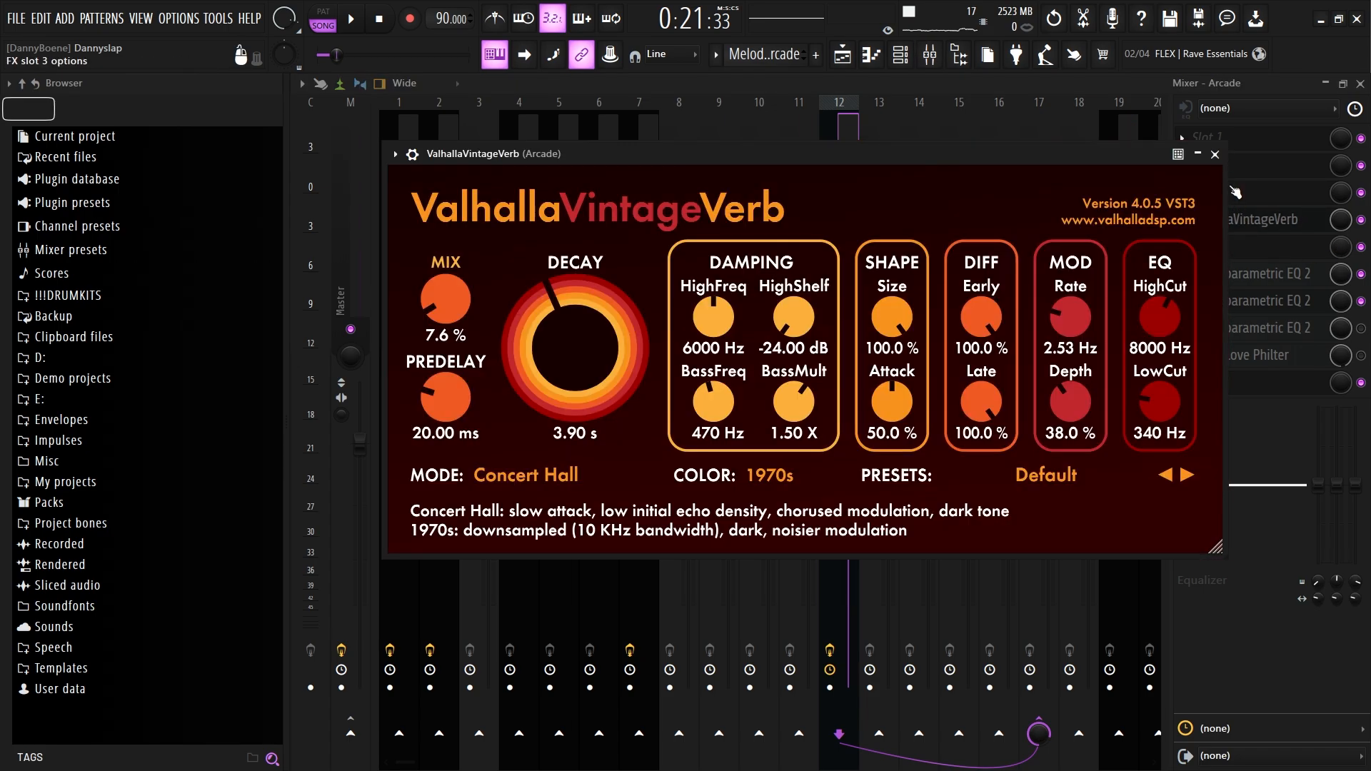
{"action": "left_click", "coordinate": [1215, 154]}
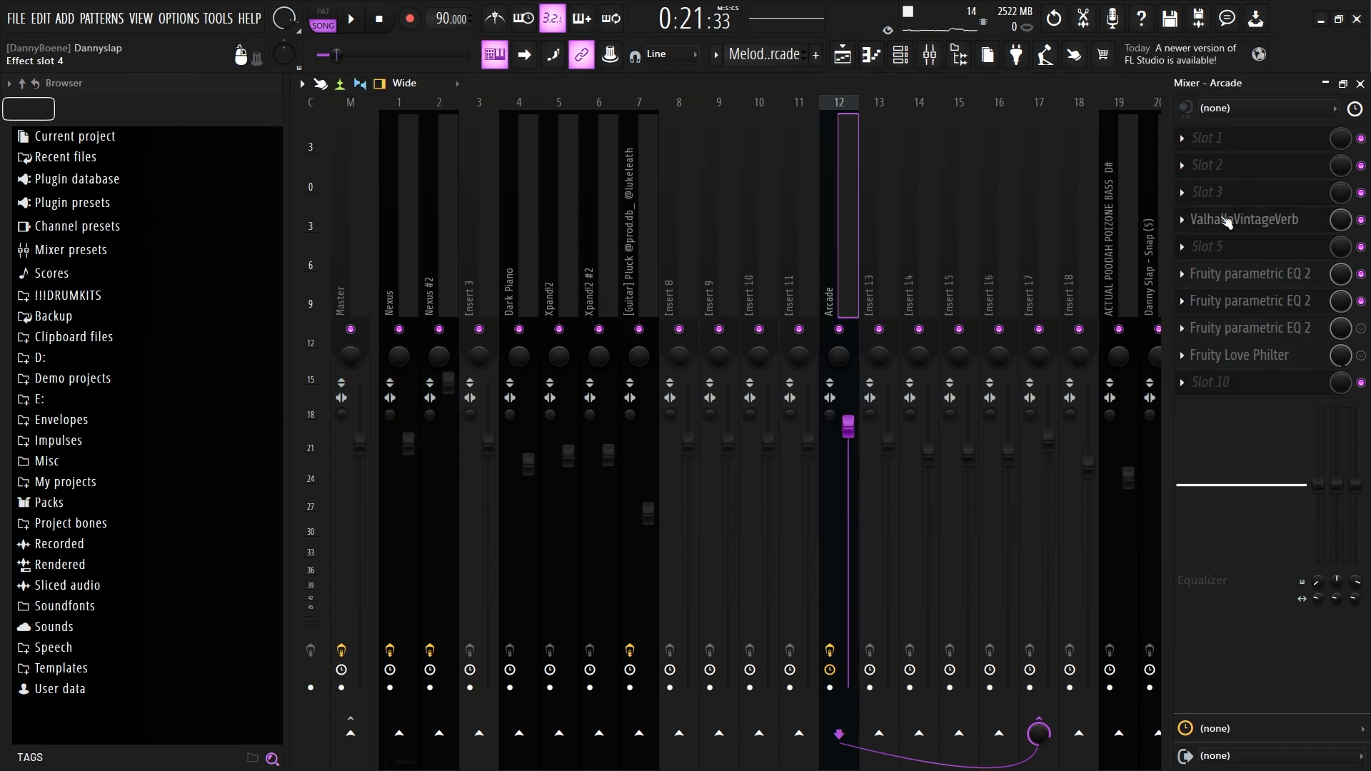
{"action": "left_click", "coordinate": [1242, 223]}
Step: Inspect the three Fruity parametric EQ 2 effects and the Fruity Love Philter on the Arcade mixer track
{"action": "left_click", "coordinate": [1268, 278]}
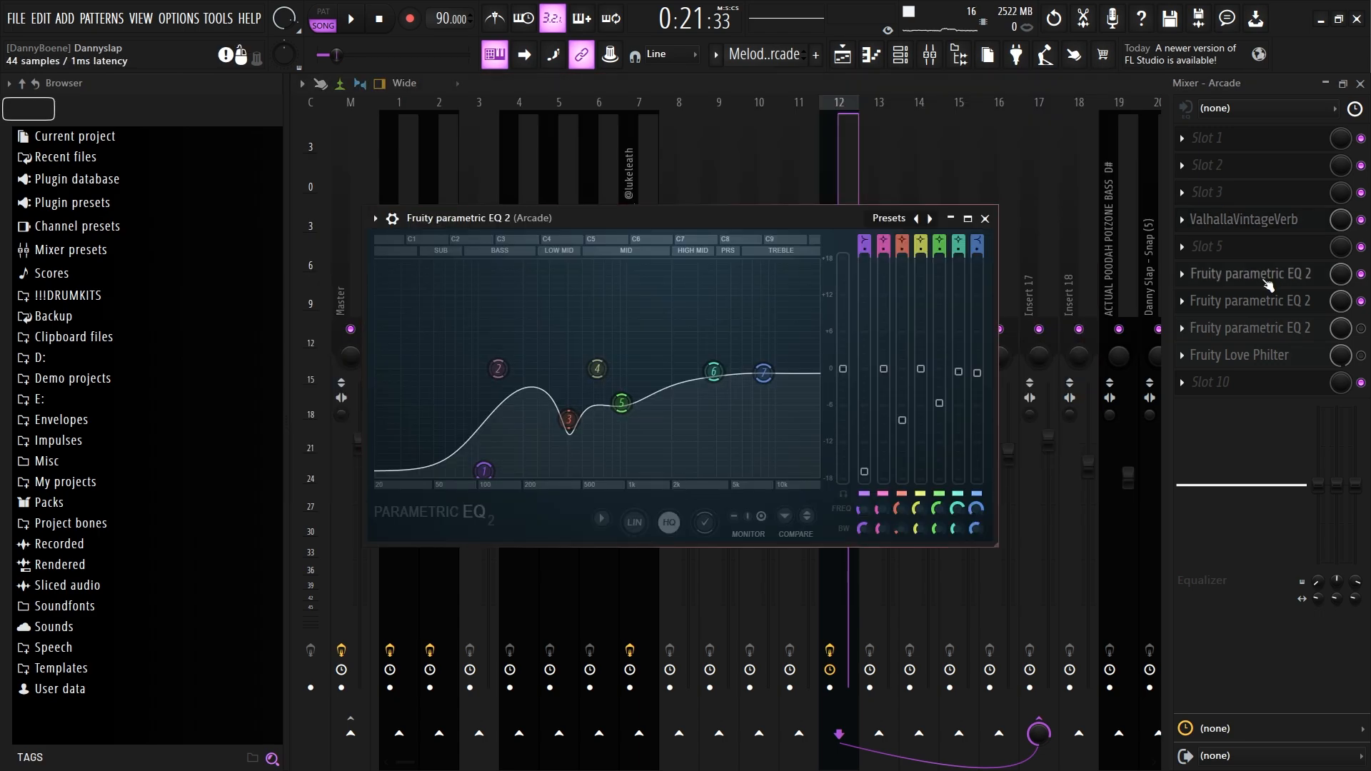
{"action": "left_click", "coordinate": [1268, 284]}
{"action": "left_click", "coordinate": [1259, 315]}
{"action": "left_click", "coordinate": [1264, 327]}
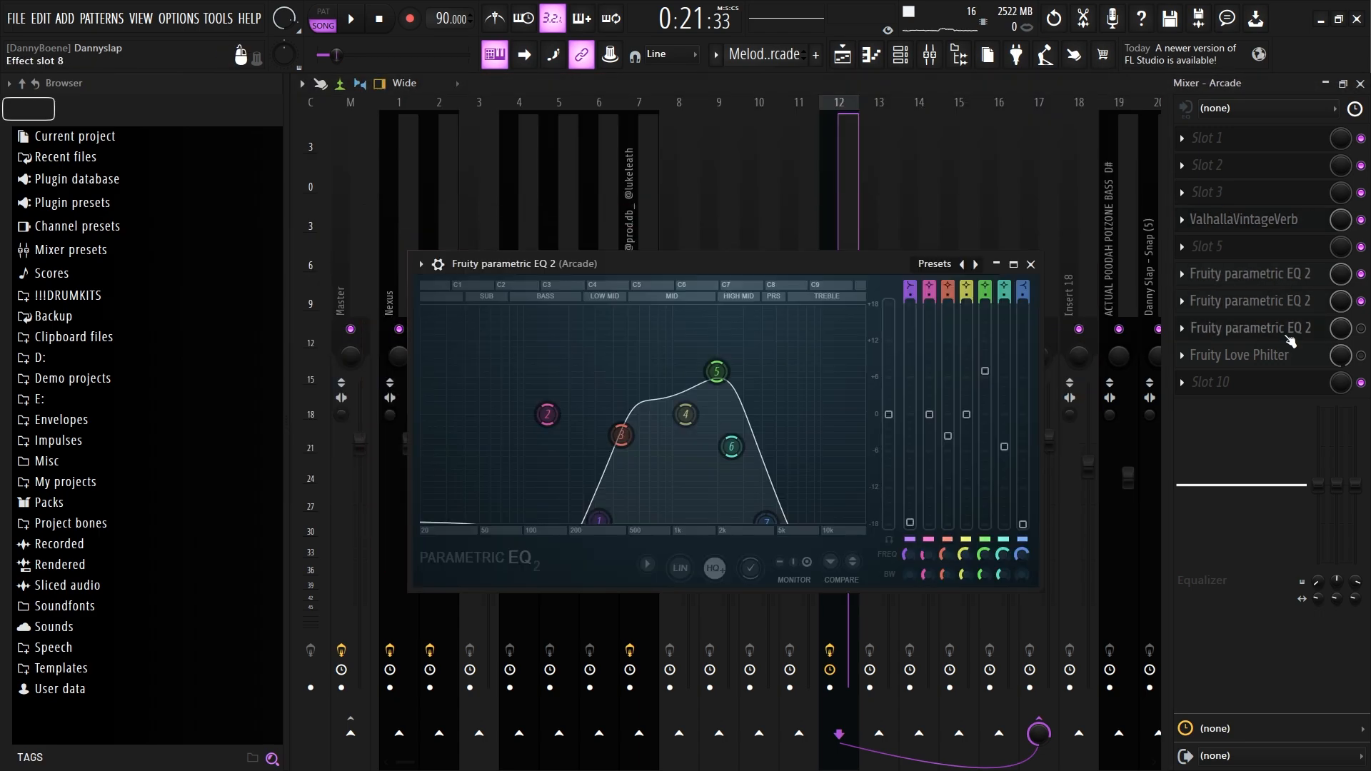
{"action": "left_click", "coordinate": [1274, 332]}
{"action": "left_click", "coordinate": [1264, 357]}
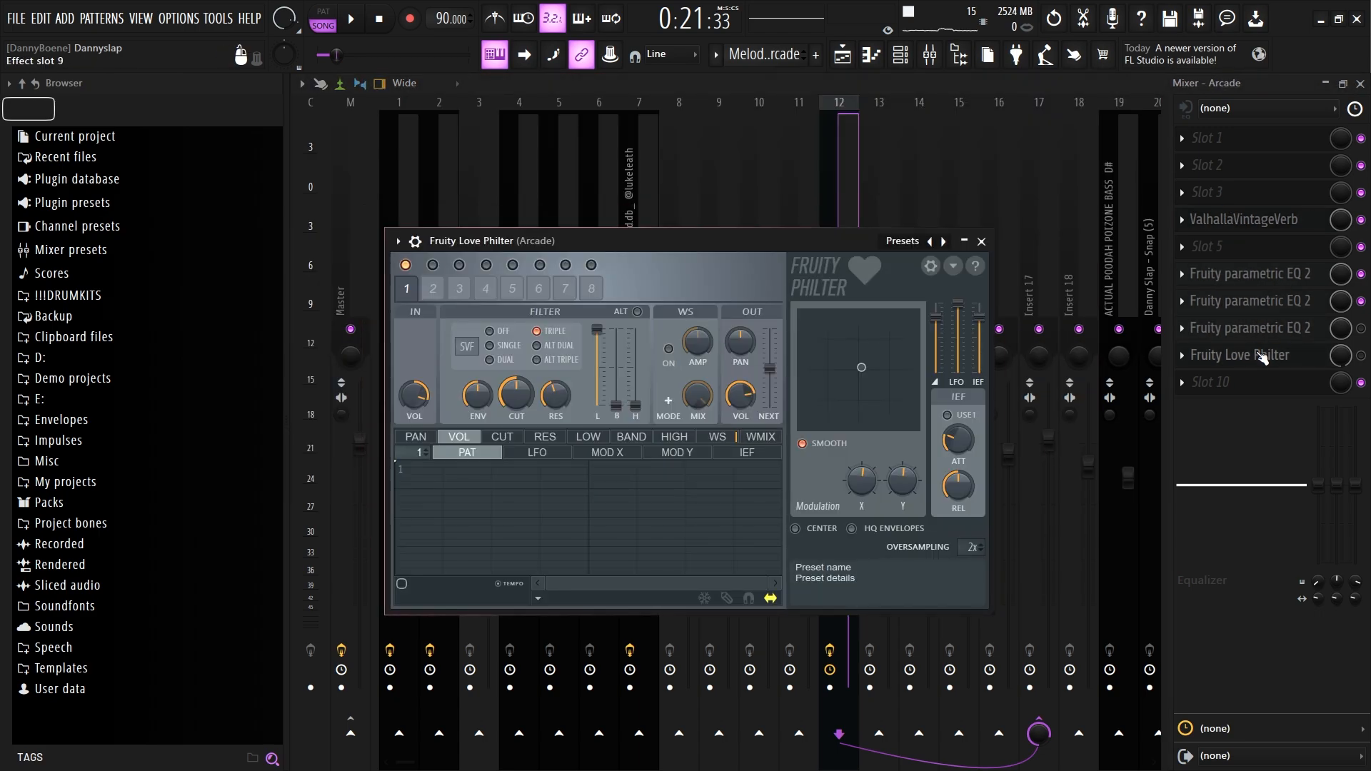
{"action": "left_click", "coordinate": [1294, 362]}
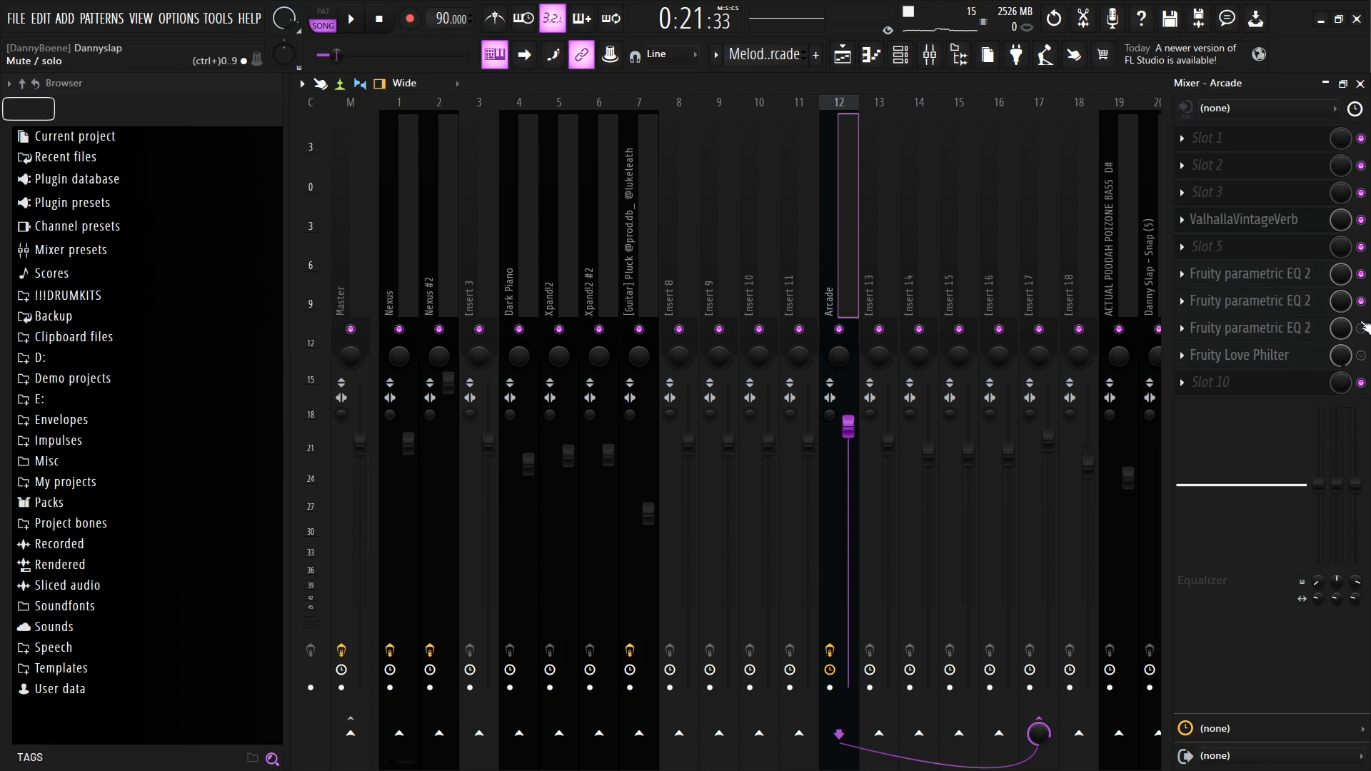
Step: Open the Melody - Dark Piano pattern in the piano roll, play it, and check its mixer track for effects
{"action": "key", "text": "F7"}
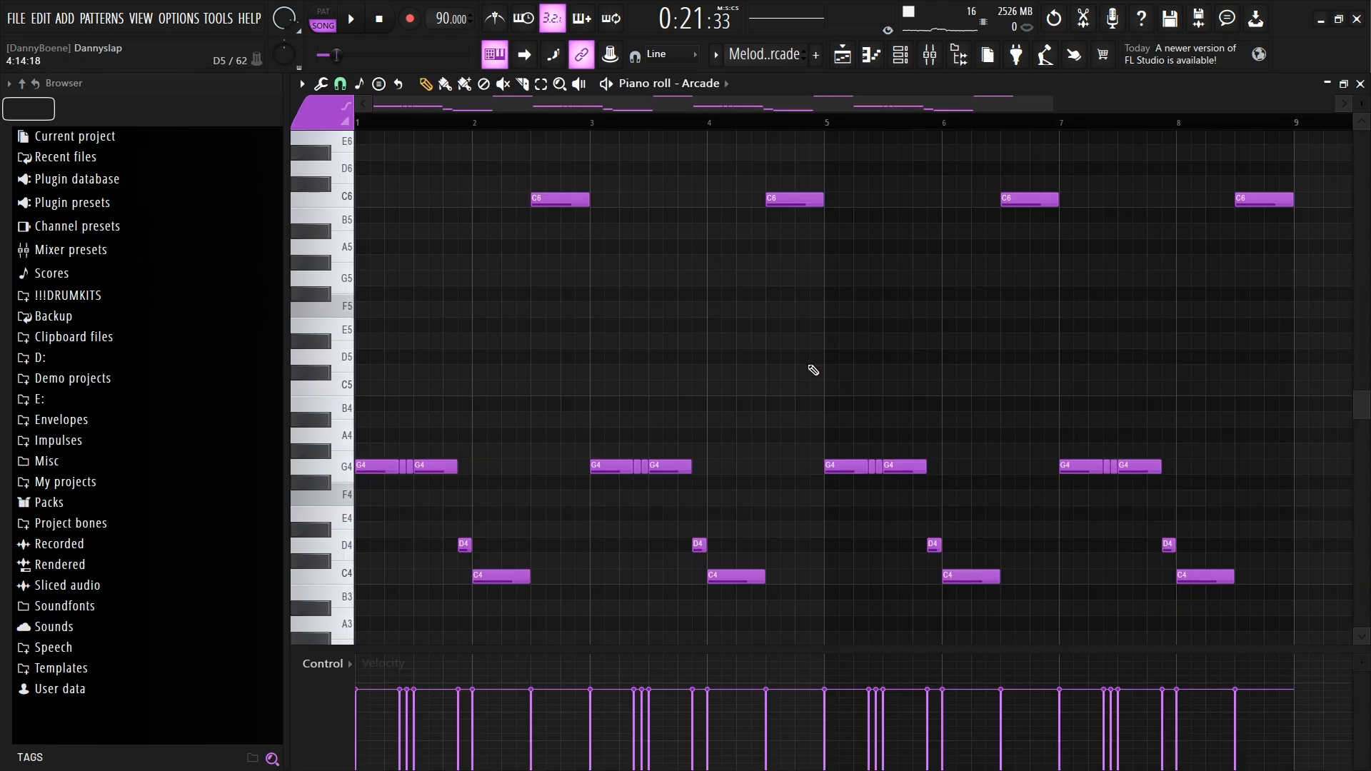
{"action": "left_click", "coordinate": [1361, 83]}
{"action": "left_click", "coordinate": [760, 284]}
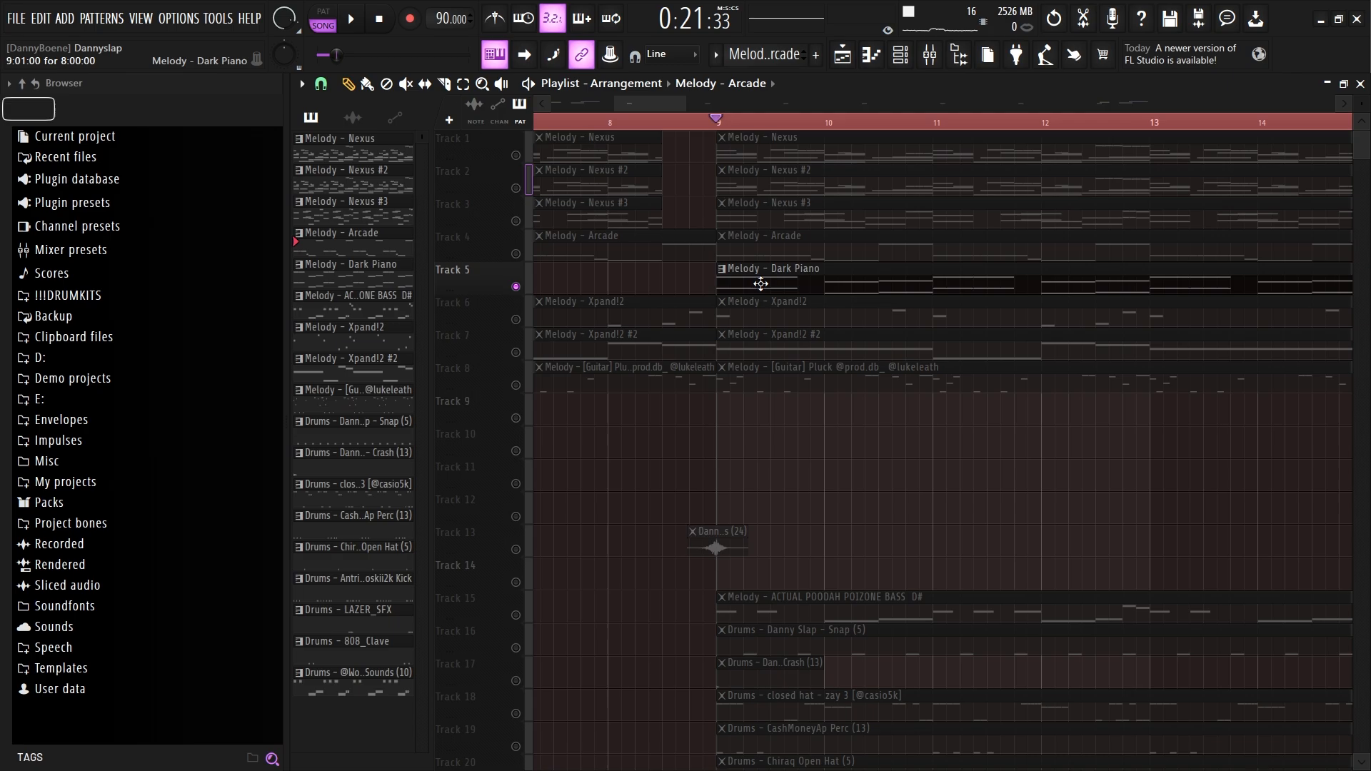
{"action": "double_click", "coordinate": [763, 281]}
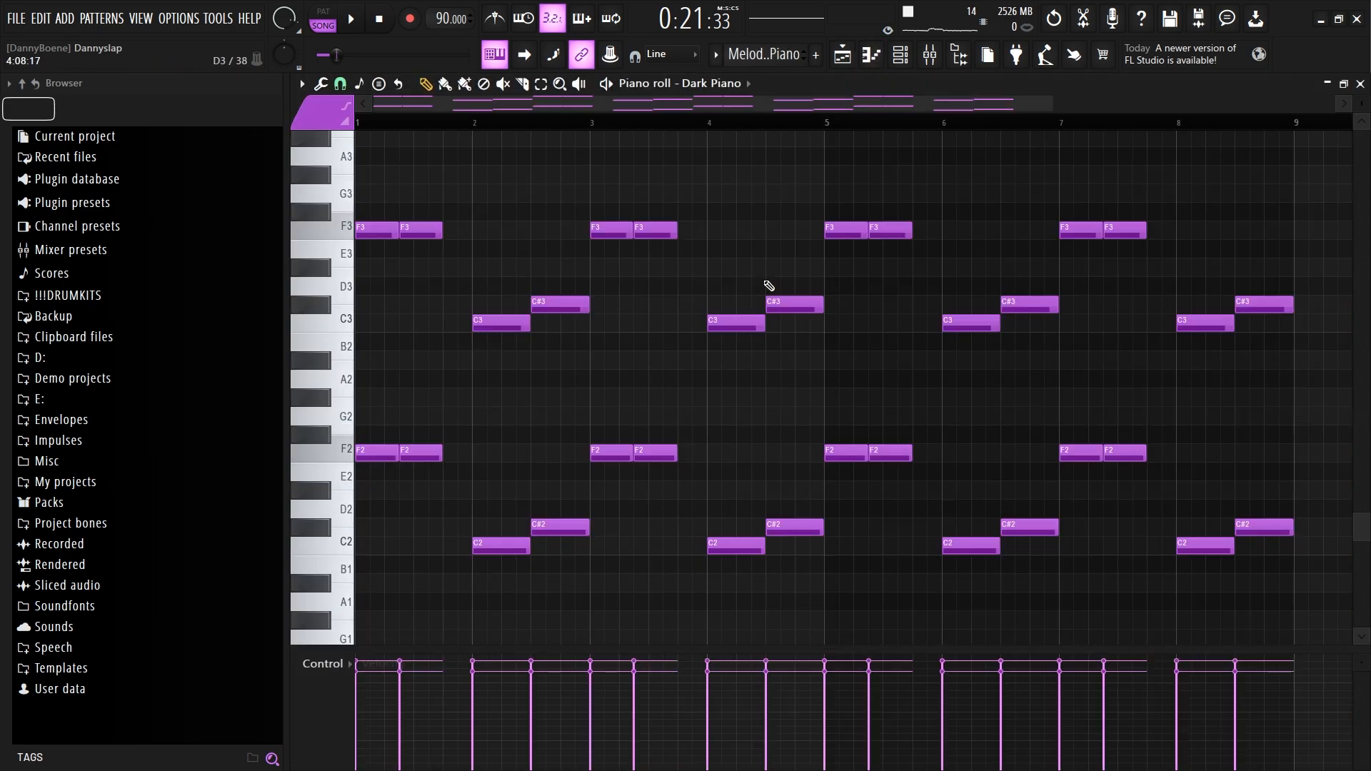
{"action": "key", "text": "space"}
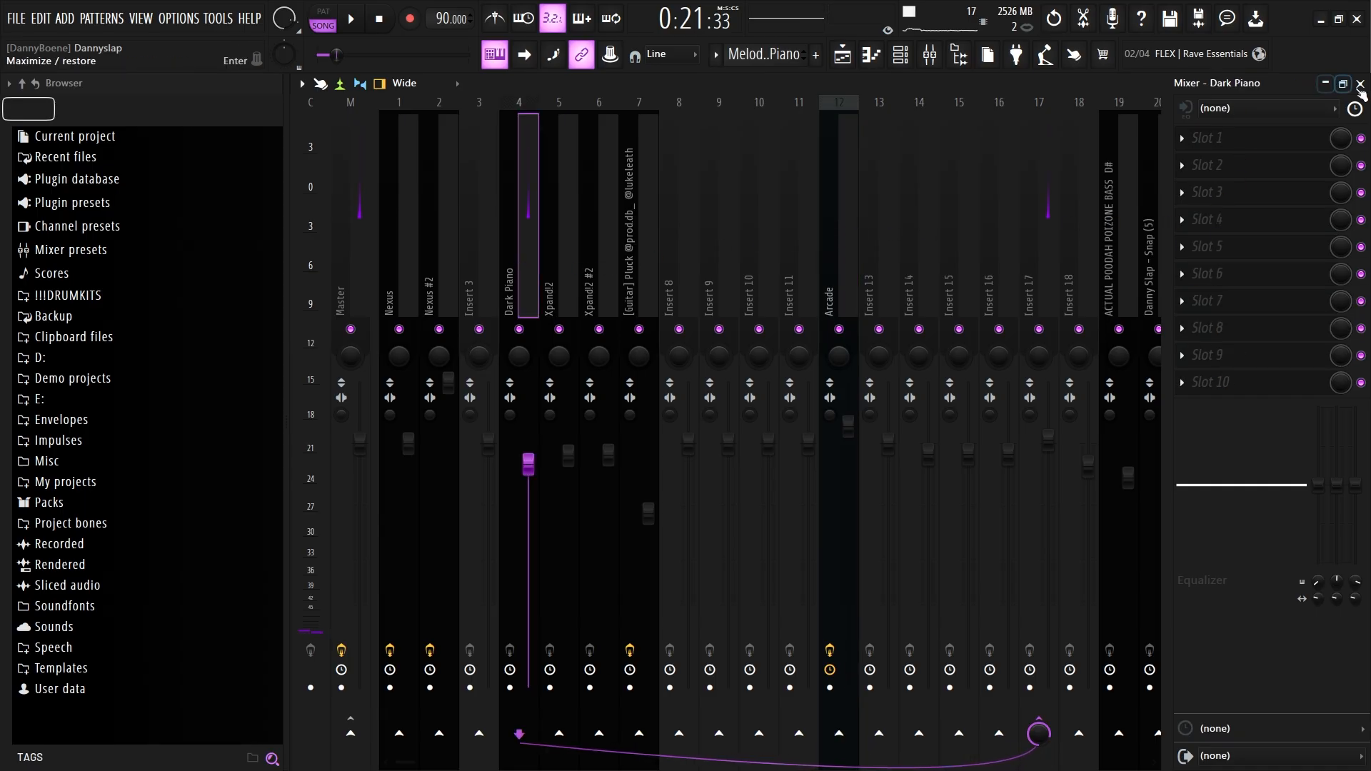
{"action": "left_click", "coordinate": [1361, 84]}
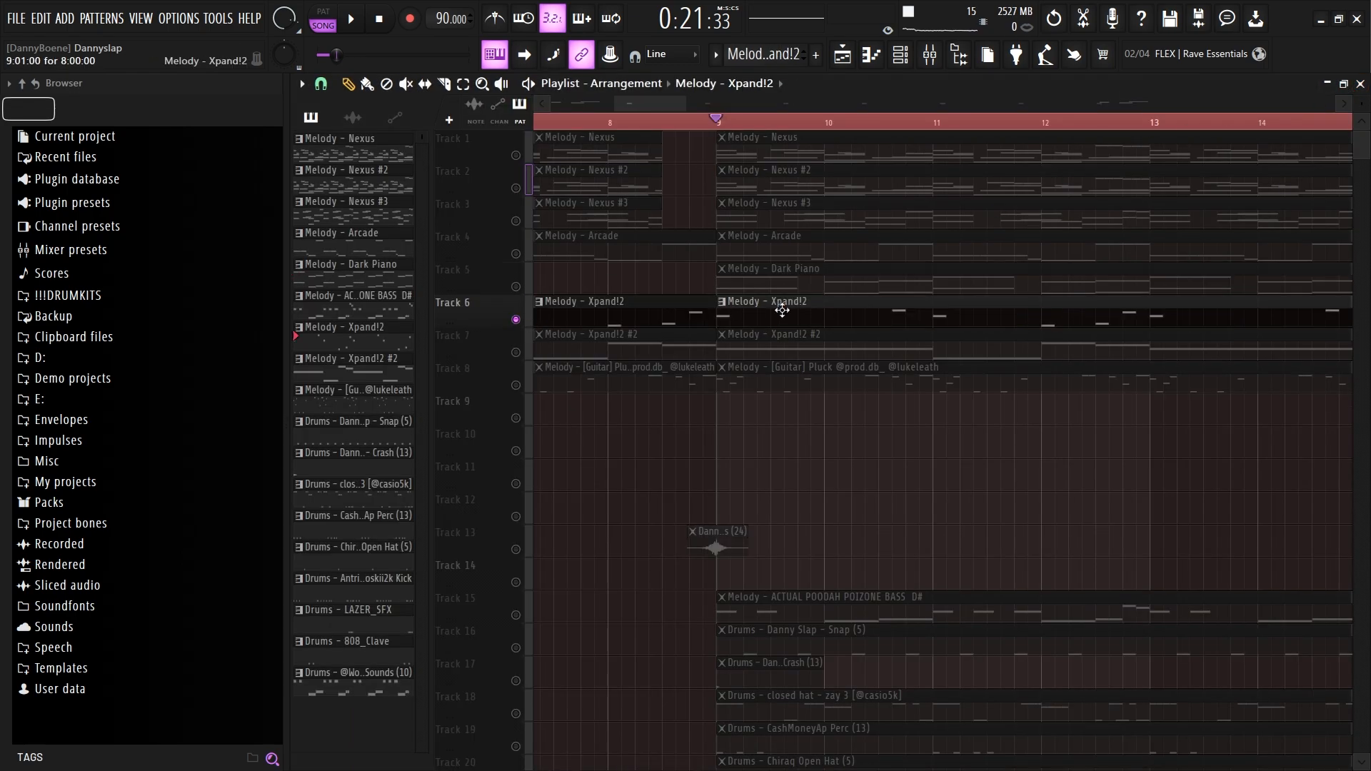
Step: Open the Melody - Xpand!2 pattern, show its instrument, play it, and check its mixer track
{"action": "double_click", "coordinate": [782, 310]}
{"action": "left_click", "coordinate": [901, 56]}
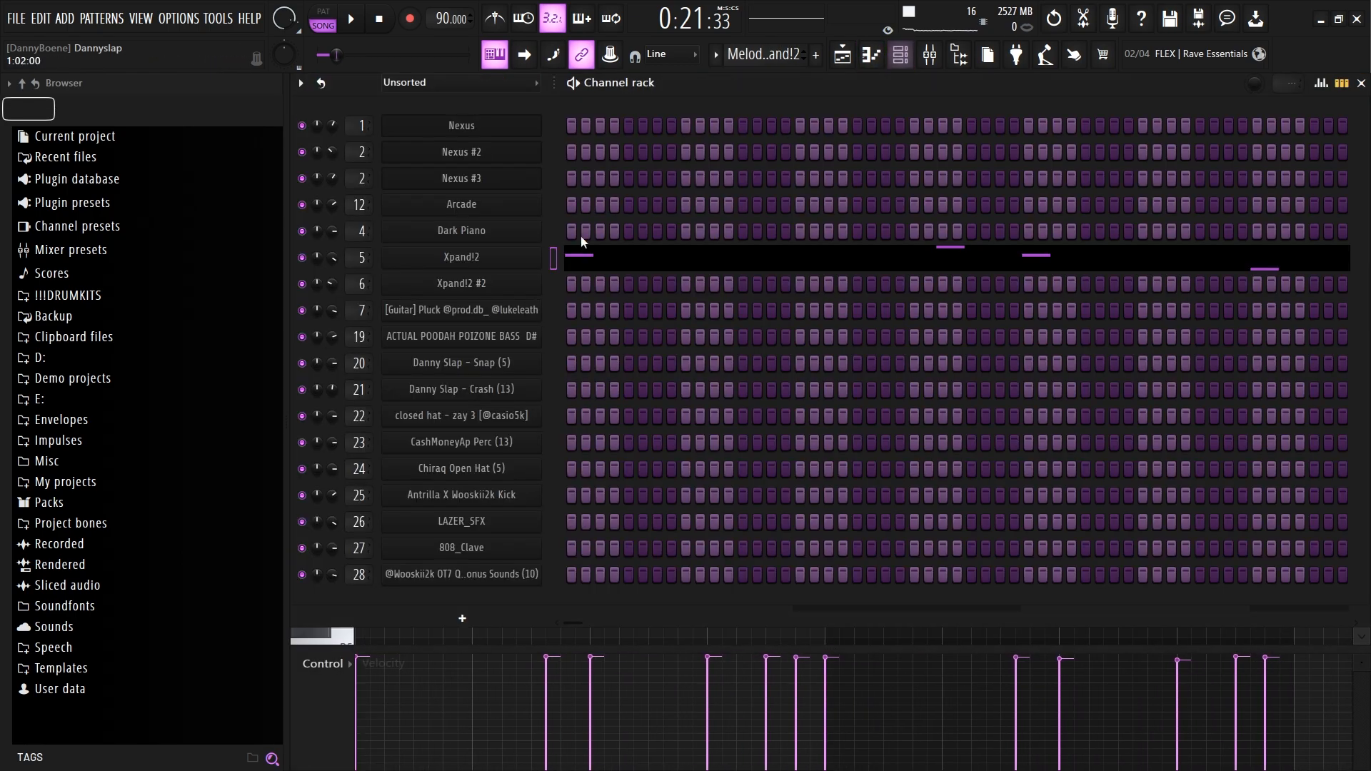
{"action": "left_click", "coordinate": [520, 262]}
{"action": "left_click", "coordinate": [657, 632]}
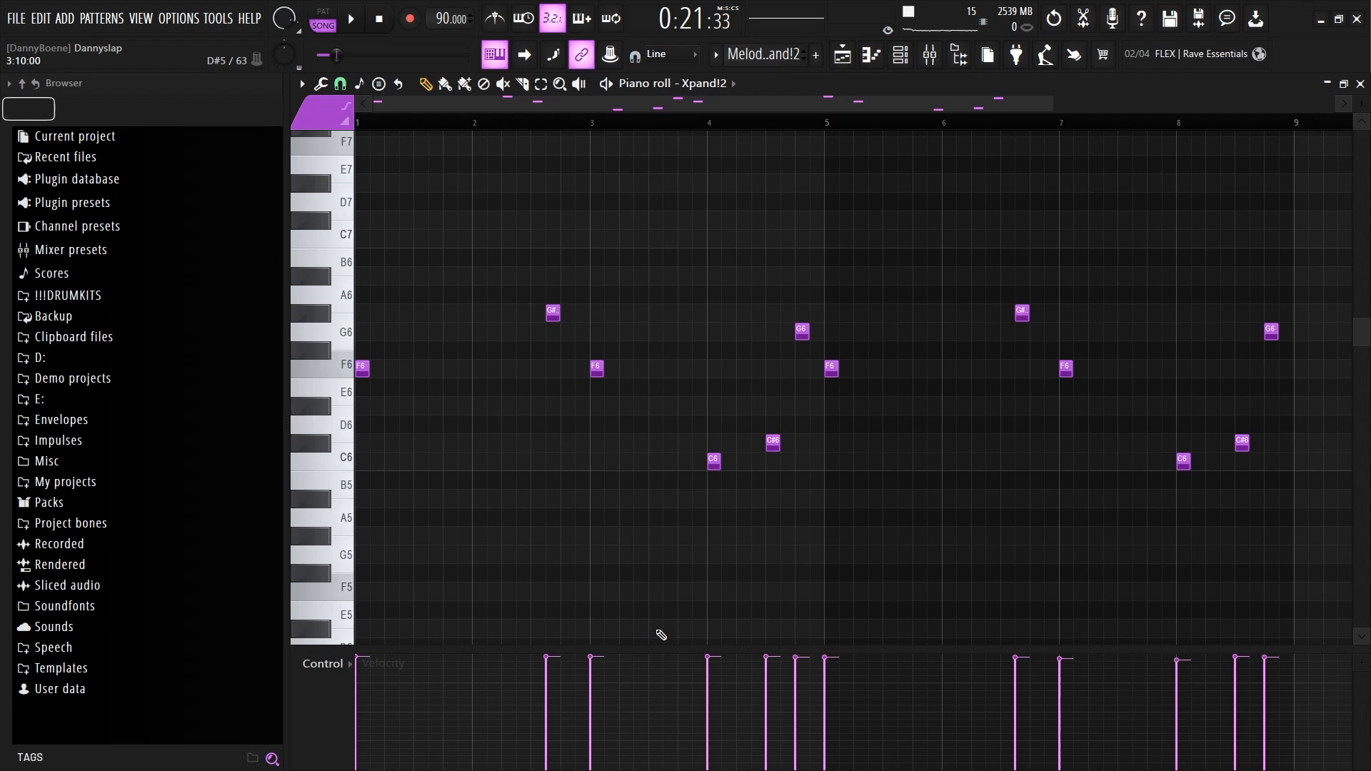
{"action": "key", "text": "space"}
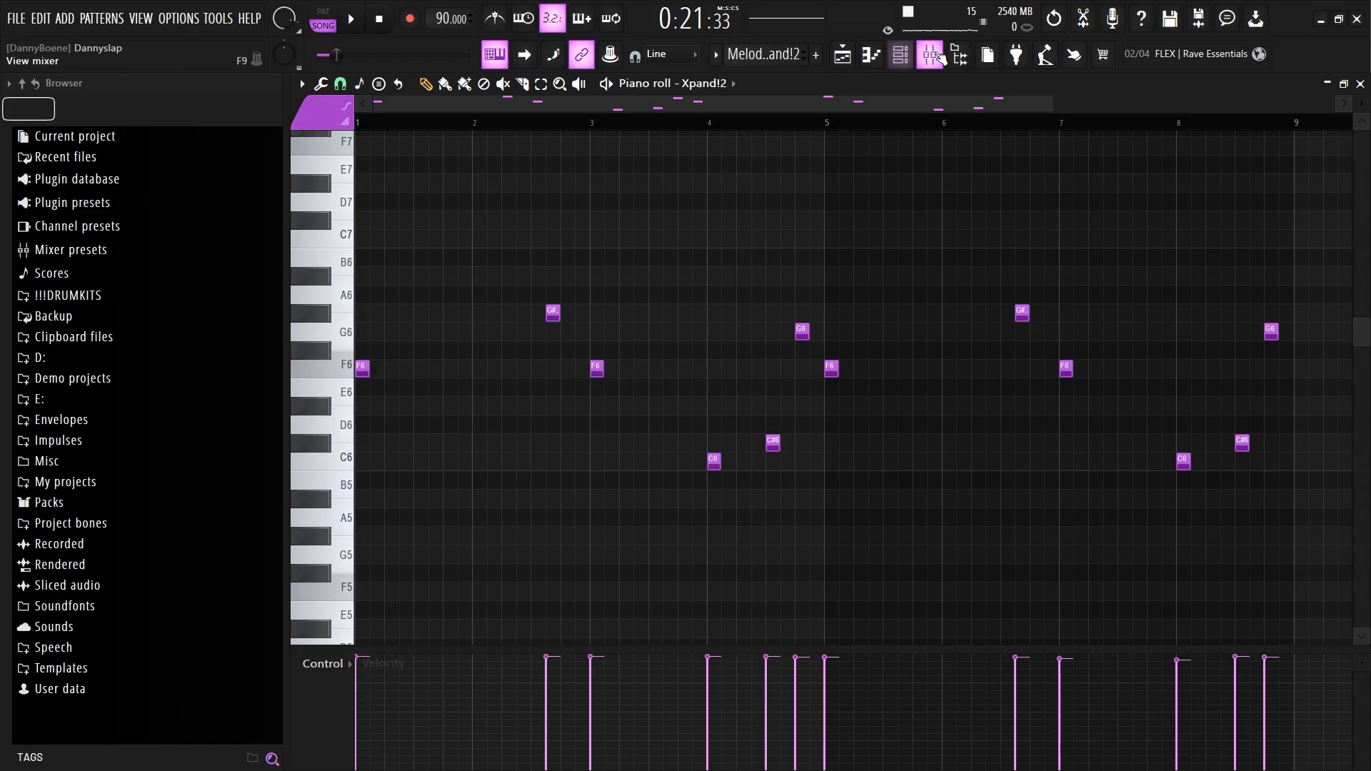
{"action": "key", "text": "F9"}
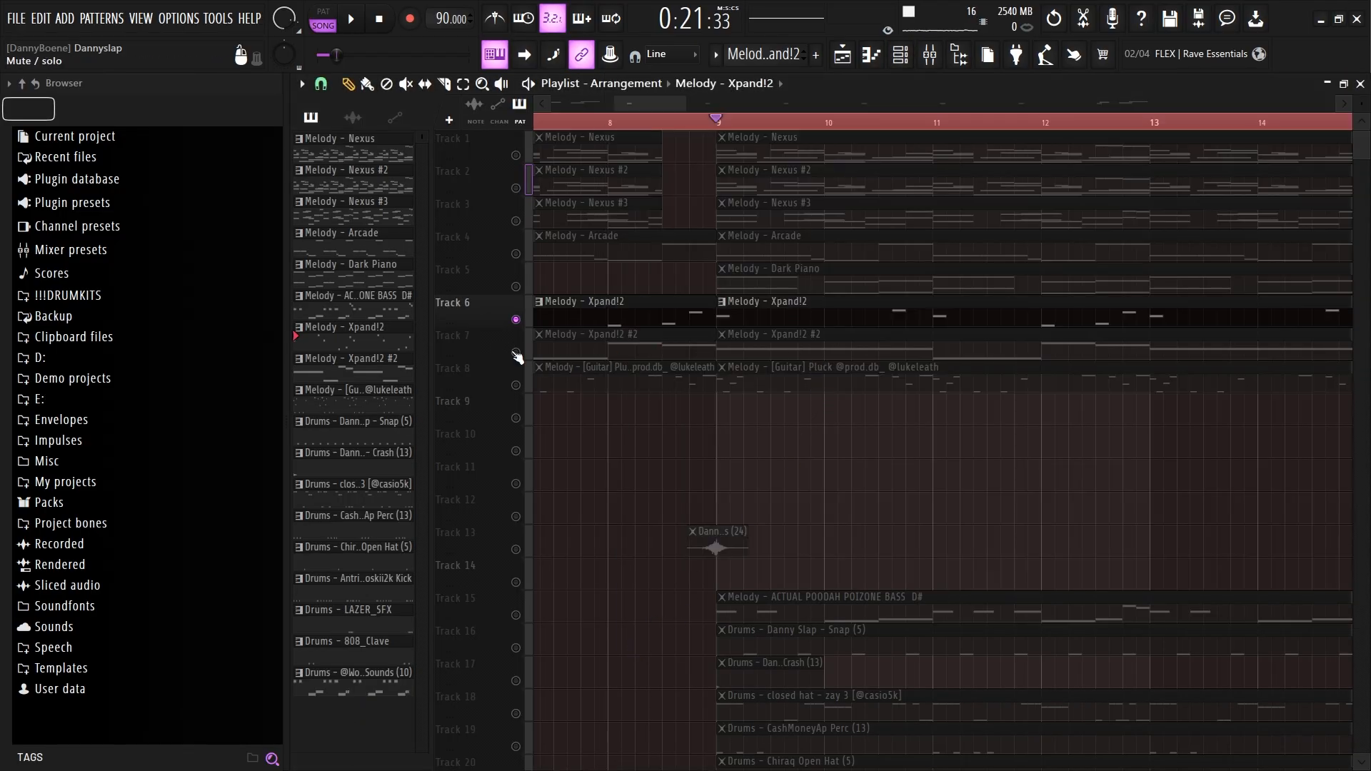
Step: Open the Melody - Xpand!2 #2 pattern, show its instrument, and play the long-note melody
{"action": "double_click", "coordinate": [825, 343]}
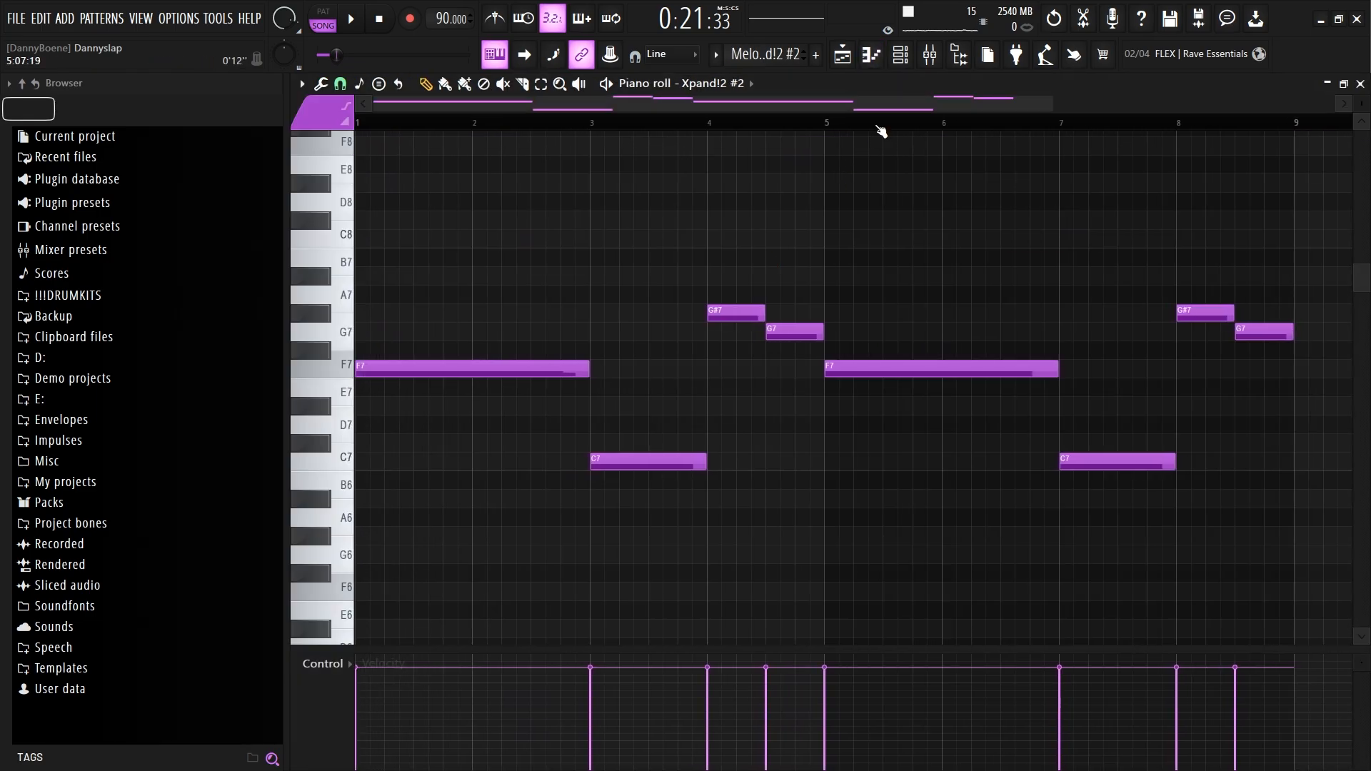
{"action": "left_click", "coordinate": [901, 54]}
{"action": "left_click", "coordinate": [463, 283]}
{"action": "left_click", "coordinate": [1032, 580]}
{"action": "key", "text": "space"}
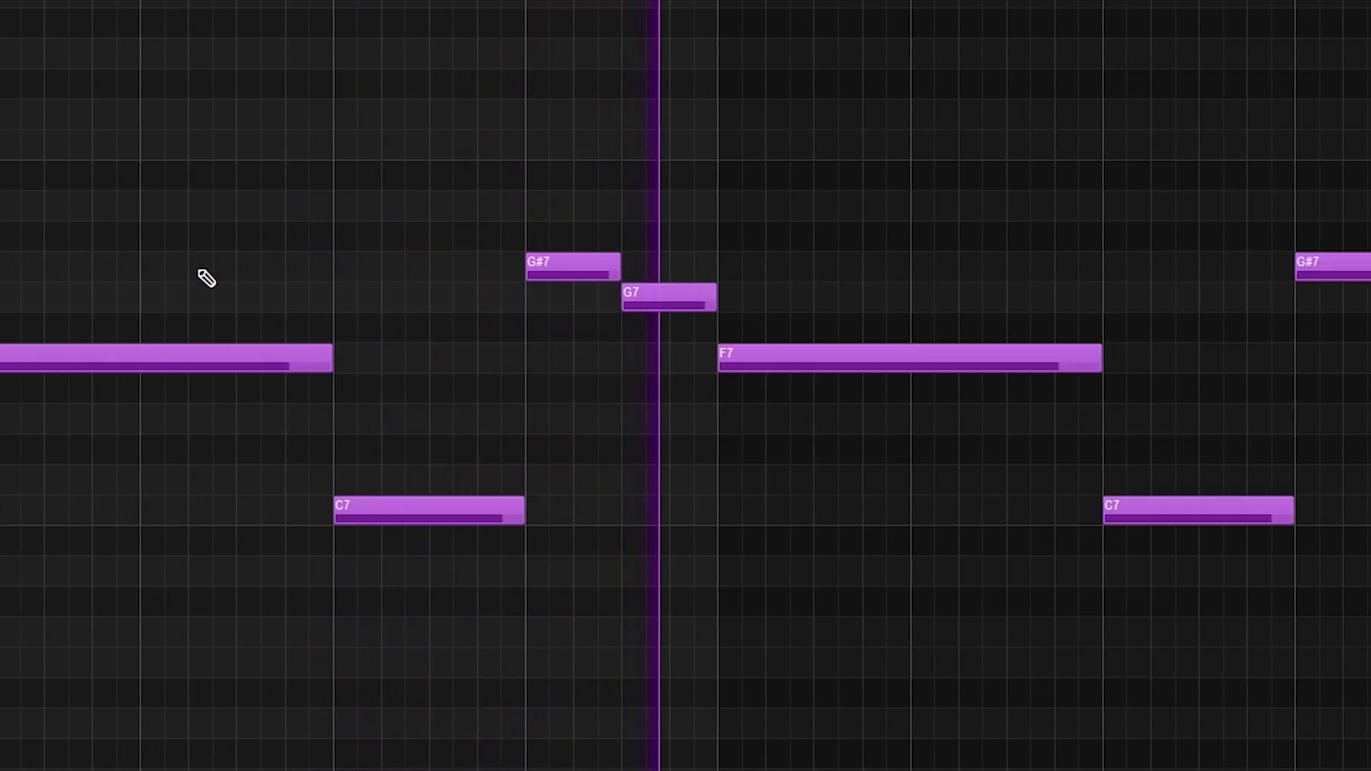
Step: Play the guitar pluck melody and inspect the Fruity Parametric EQ 2 on its mixer track
{"action": "left_click", "coordinate": [902, 55]}
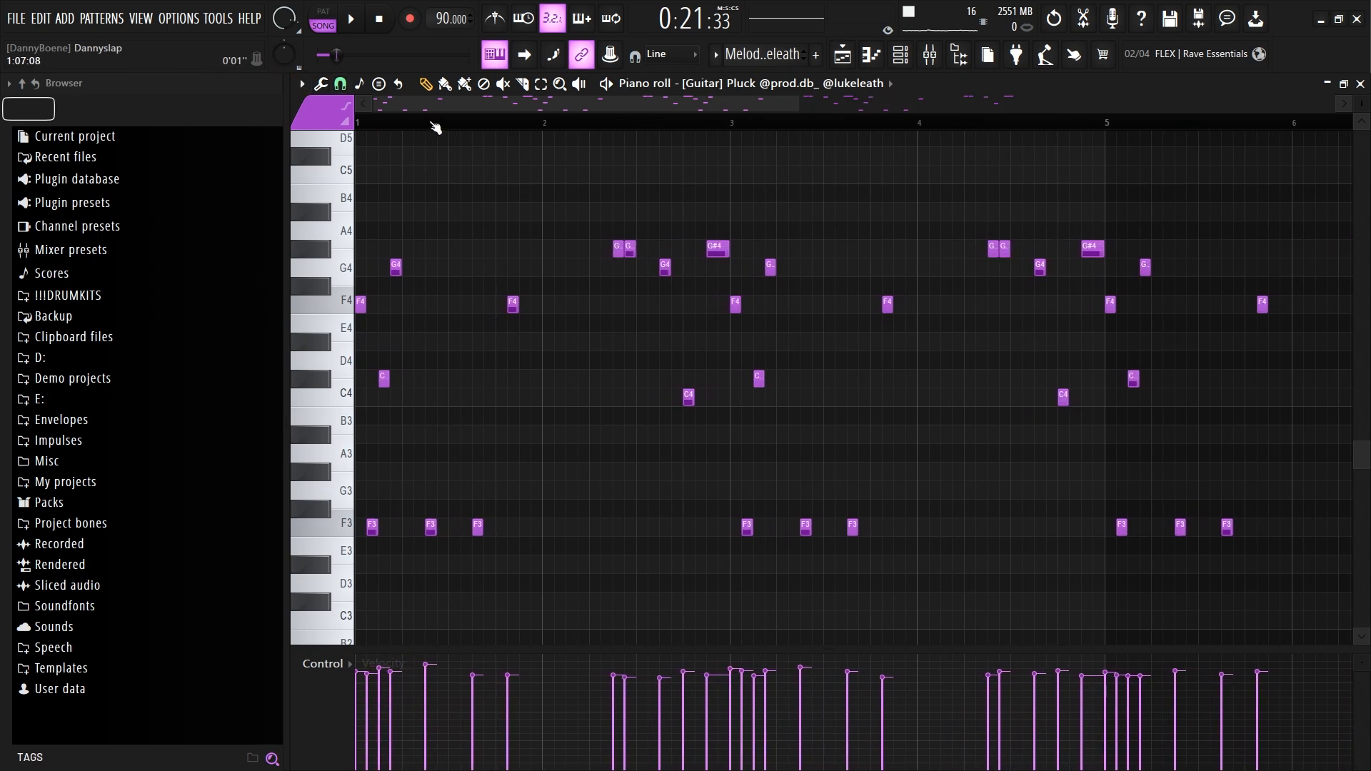
{"action": "key", "text": "space"}
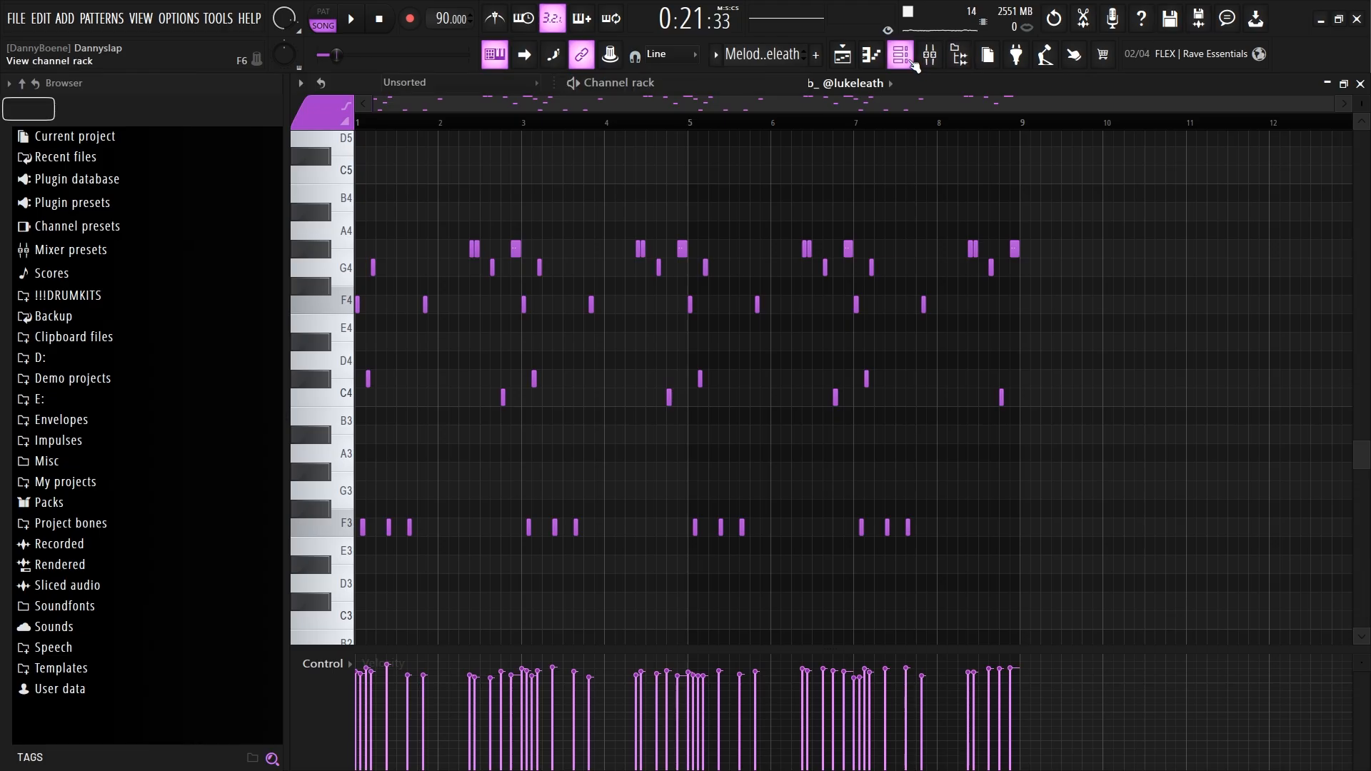
{"action": "key", "text": "F6"}
{"action": "key", "text": "F6"}
{"action": "key", "text": "F9"}
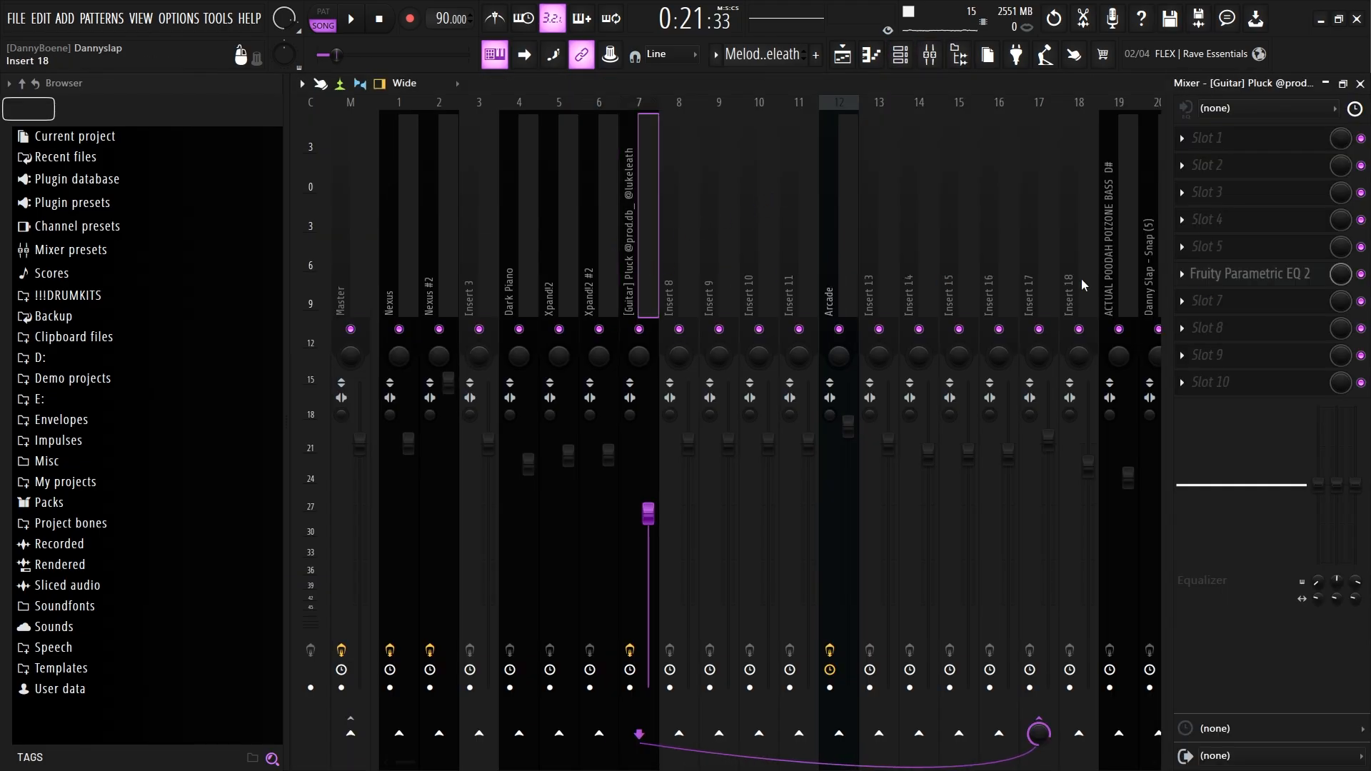
{"action": "left_click", "coordinate": [1209, 279]}
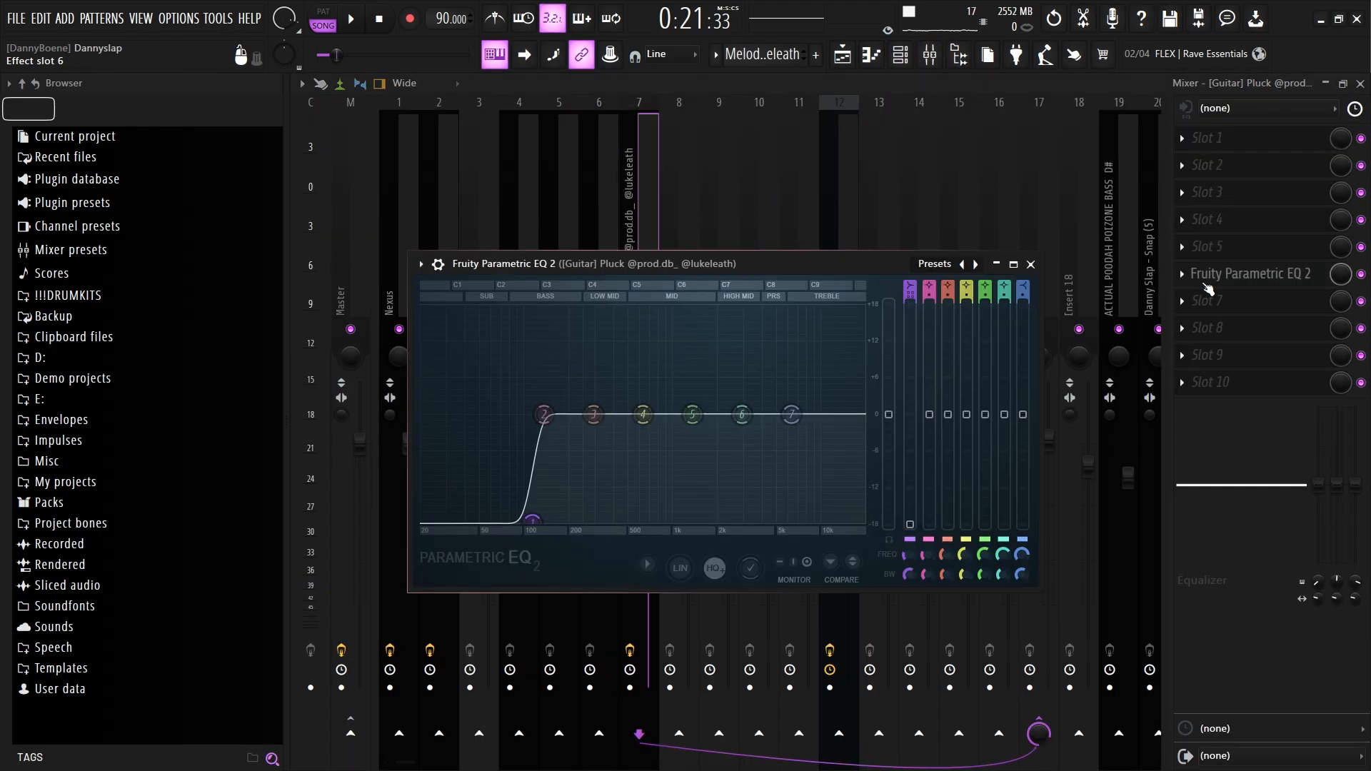
{"action": "left_click", "coordinate": [1033, 269]}
Step: Unmute the melody tracks 1 to 8 in the playlist and play the layers together
{"action": "key", "text": "F9"}
{"action": "scroll", "coordinate": [655, 321], "scroll_direction": "up", "scroll_amount": 4}
{"action": "scroll", "coordinate": [655, 322], "scroll_direction": "up", "scroll_amount": 3}
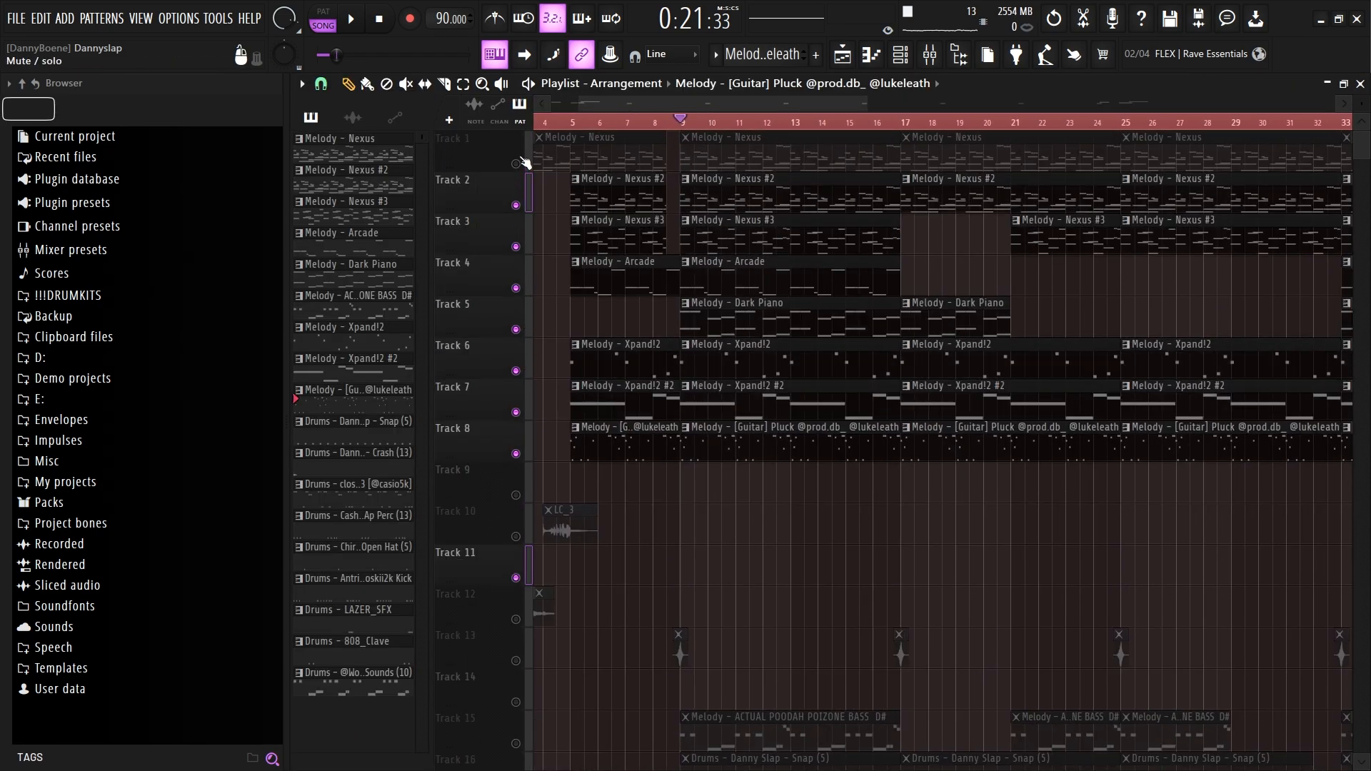
{"action": "left_click", "coordinate": [655, 123]}
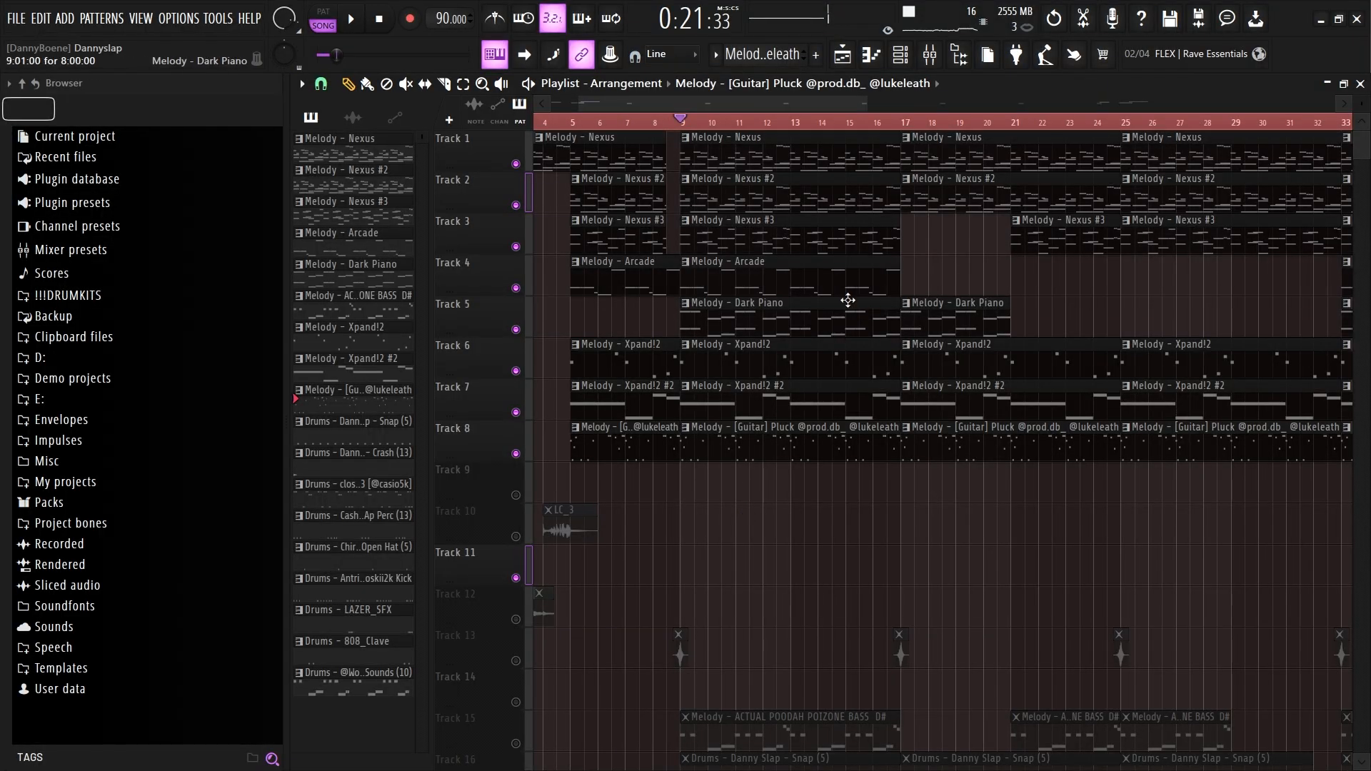
Step: Solo track 16 in the playlist, open the Danny Slap - Snap (5) pattern's notes, play them, and return to the playlist
{"action": "scroll", "coordinate": [786, 357], "scroll_direction": "down", "scroll_amount": 6}
{"action": "scroll", "coordinate": [687, 421], "scroll_direction": "up", "scroll_amount": 3, "text": "ctrl"}
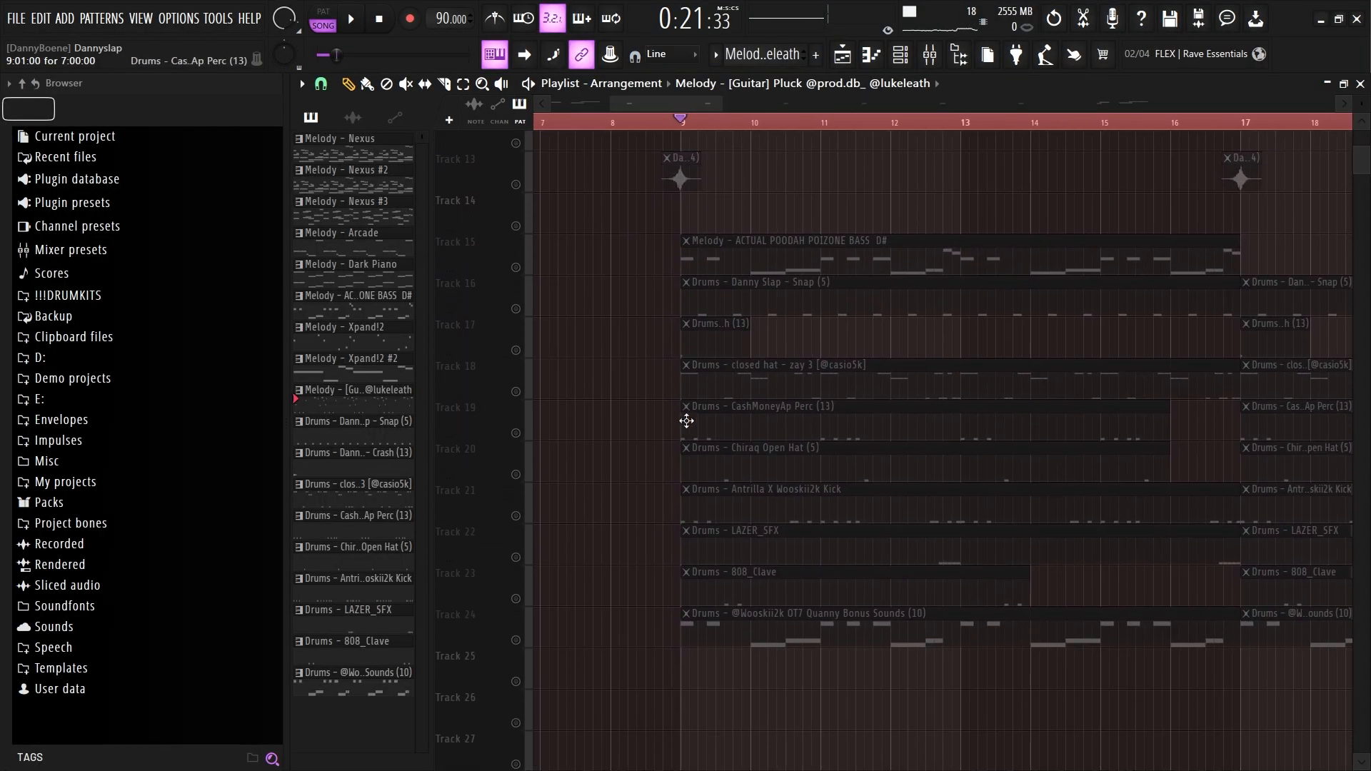
{"action": "scroll", "coordinate": [687, 421], "scroll_direction": "up", "scroll_amount": 1, "text": "ctrl"}
{"action": "scroll", "coordinate": [687, 421], "scroll_direction": "up", "scroll_amount": 1}
{"action": "right_click", "coordinate": [516, 371]}
{"action": "double_click", "coordinate": [791, 370]}
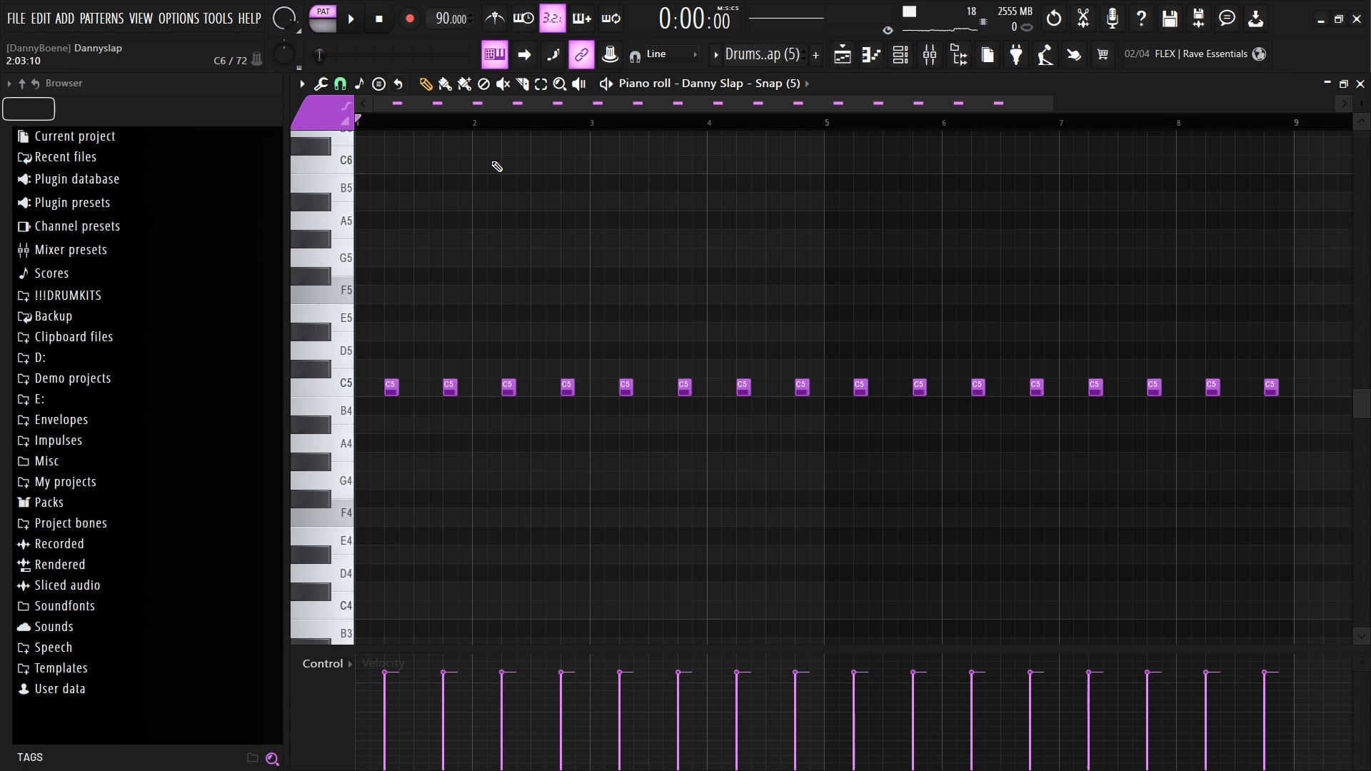
{"action": "key", "text": "space"}
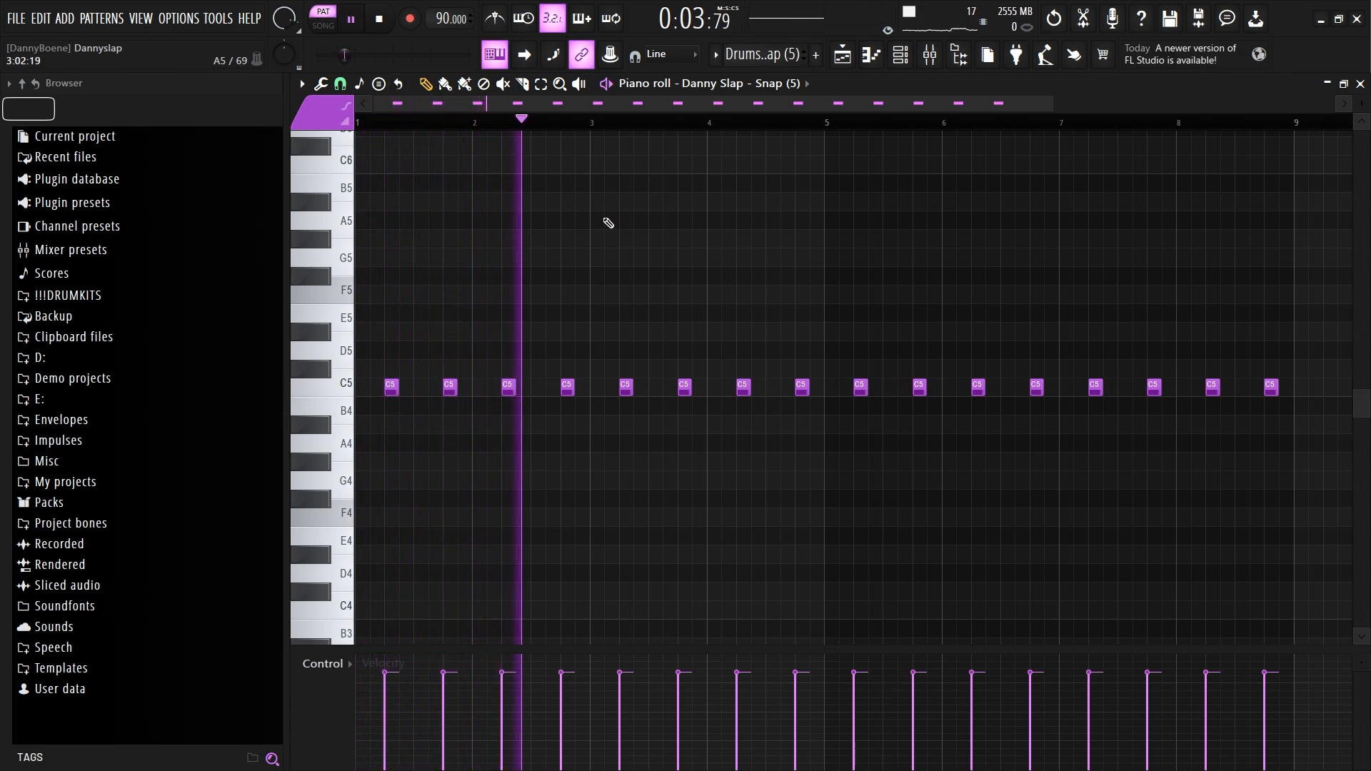
{"action": "key", "text": "space"}
{"action": "key", "text": "F5"}
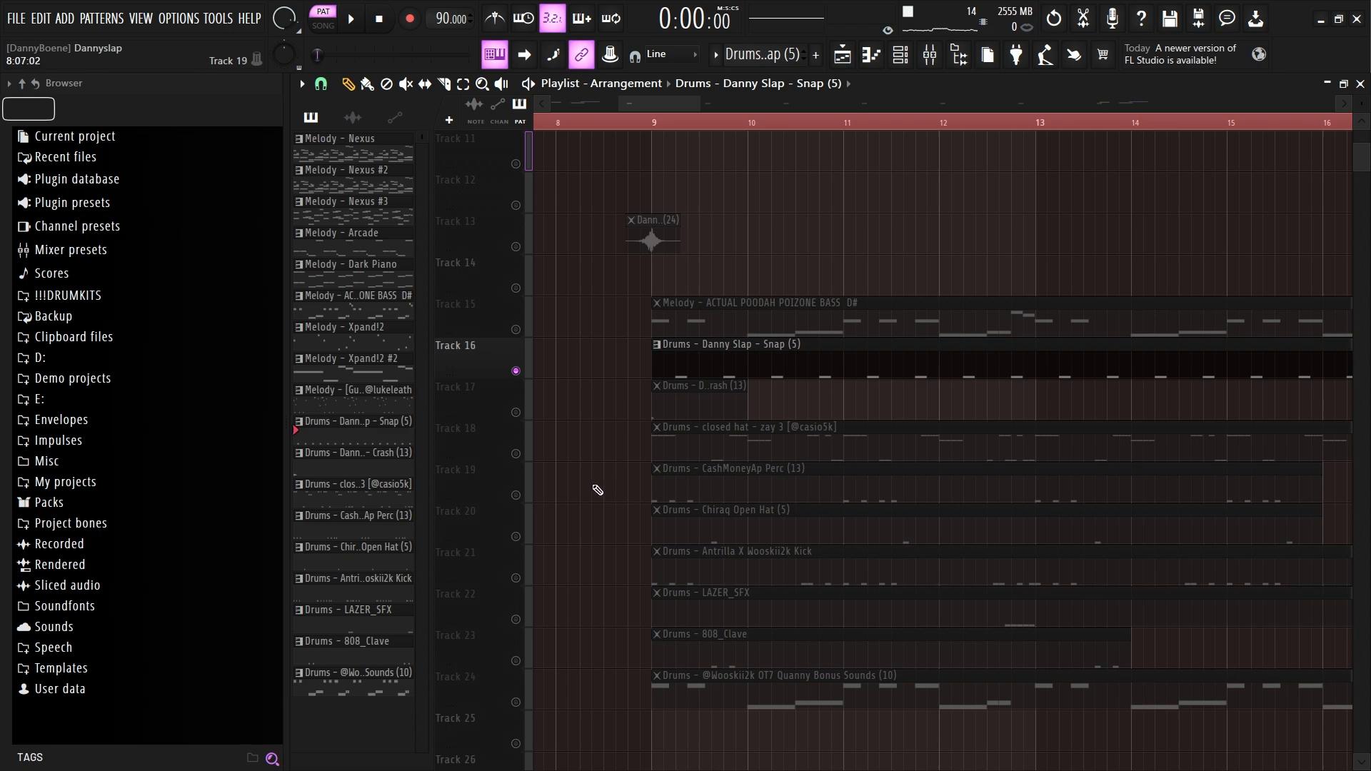
Step: Open the CashMoneyAp Perc (13) pattern in the piano roll, play it including bar 3, and close the piano roll
{"action": "double_click", "coordinate": [649, 490]}
{"action": "key", "text": "space"}
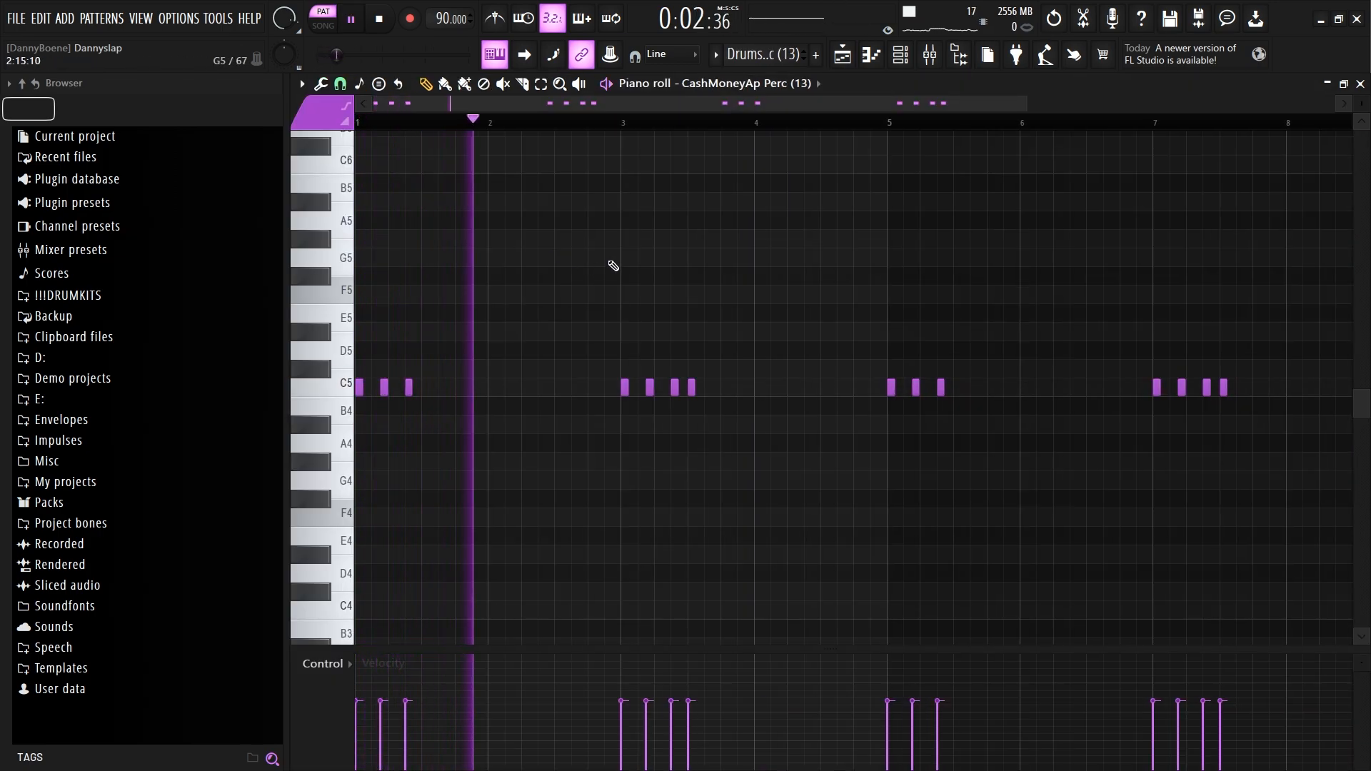
{"action": "left_click", "coordinate": [624, 127]}
{"action": "scroll", "coordinate": [1068, 267], "scroll_direction": "down", "scroll_amount": 2}
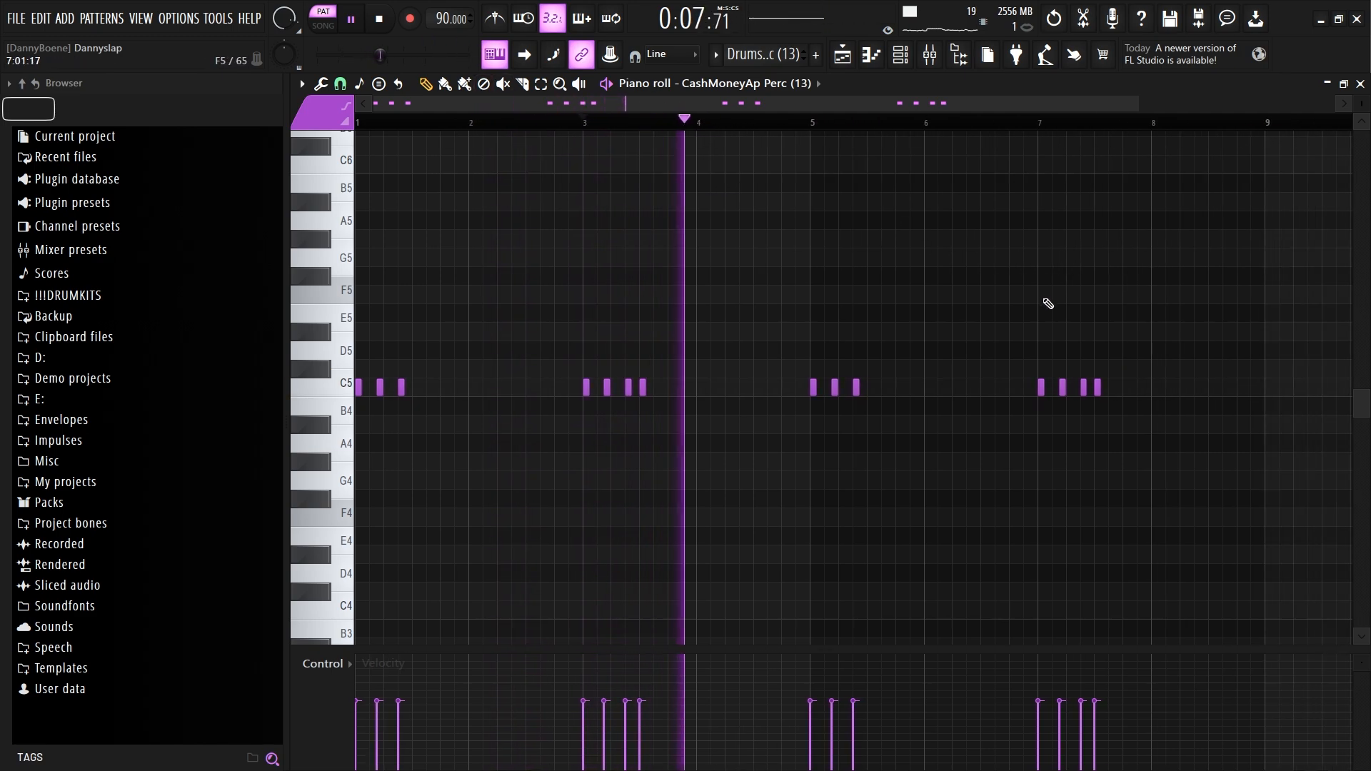
{"action": "key", "text": "space"}
{"action": "left_click_drag", "start_coordinate": [1112, 488], "coordinate": [362, 276]}
{"action": "left_click", "coordinate": [362, 276]}
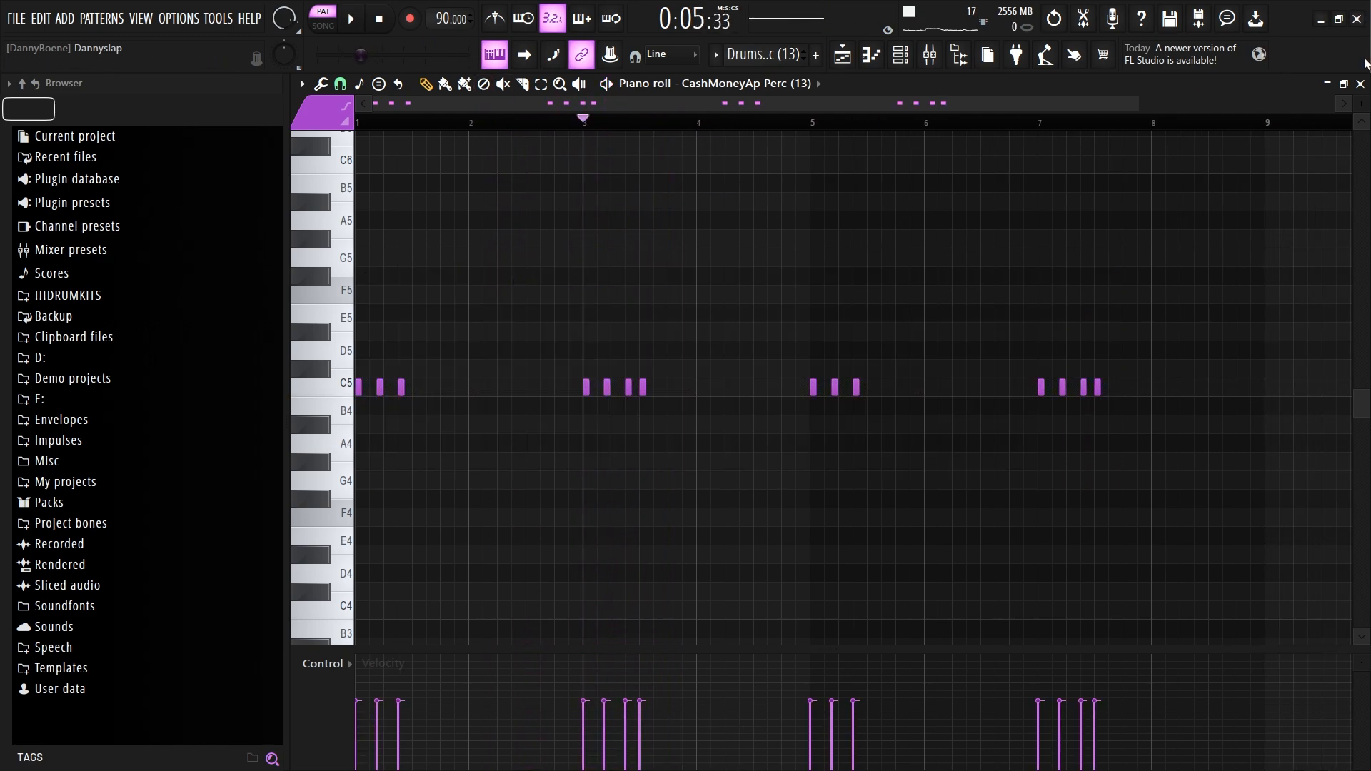
{"action": "left_click", "coordinate": [1361, 84]}
Step: Solo track 20, open the Chiraq Open Hat (5) notes, play them with a skip to bar 3, and return to the playlist
{"action": "left_click", "coordinate": [516, 537]}
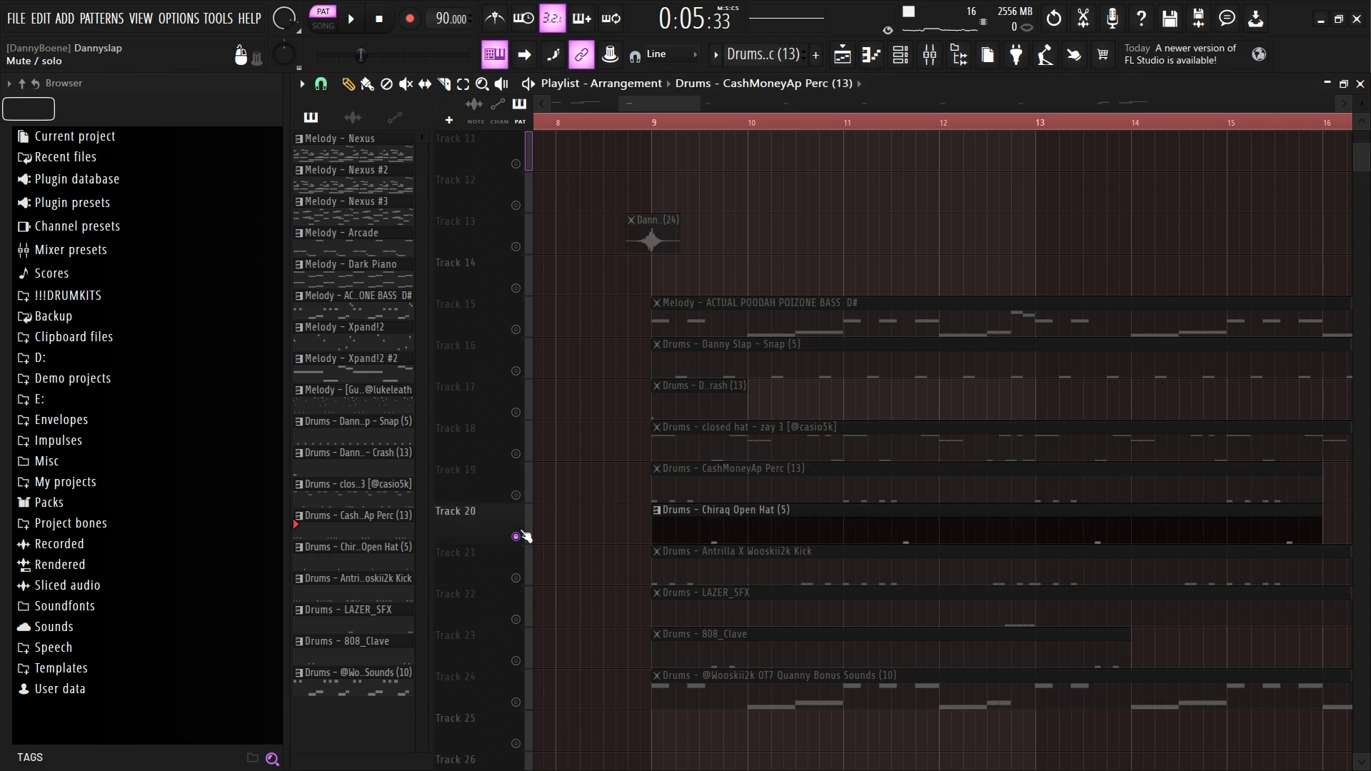
{"action": "double_click", "coordinate": [692, 527]}
{"action": "key", "text": "space"}
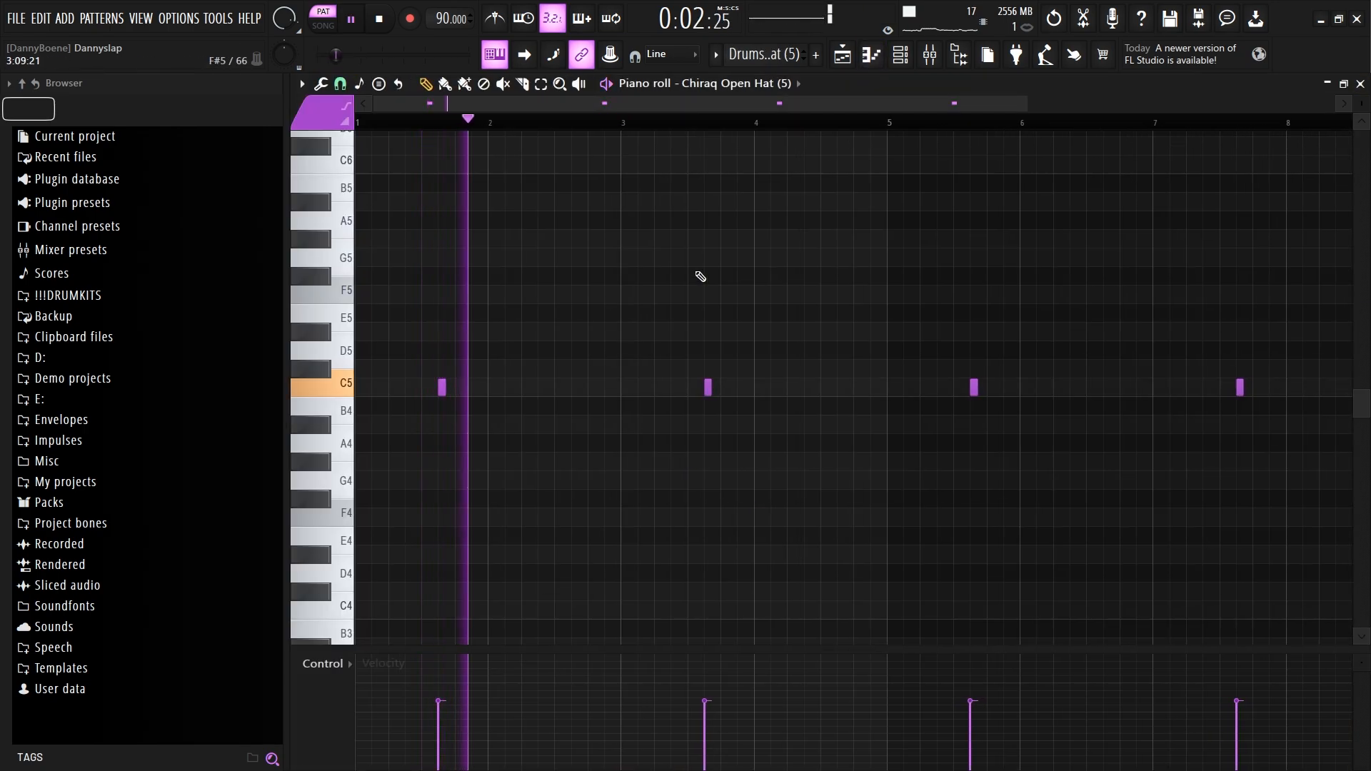
{"action": "left_click", "coordinate": [688, 129]}
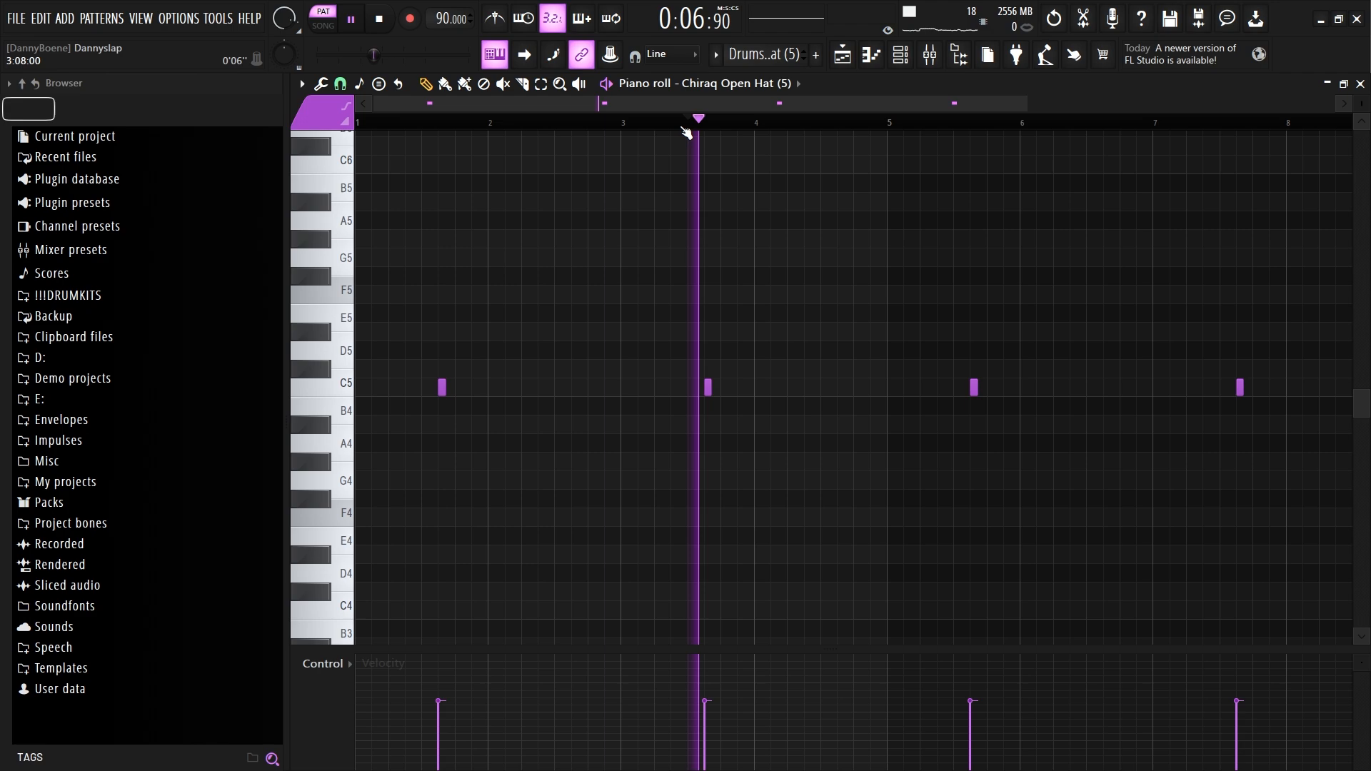
{"action": "key", "text": "space"}
{"action": "key", "text": "F5"}
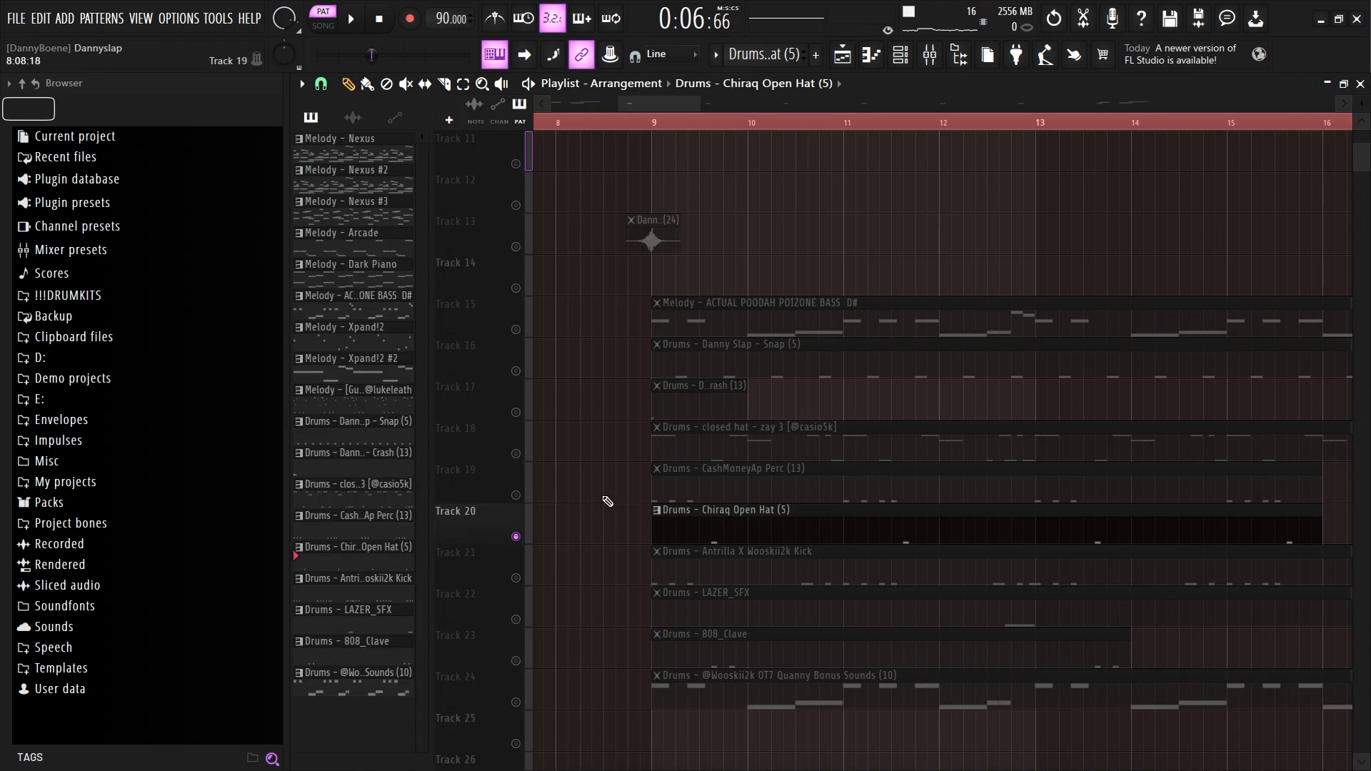
Step: Open the closed hat - zay 3 pattern in the piano roll, play its hi-hat notes, and return to the playlist
{"action": "scroll", "coordinate": [642, 493], "scroll_direction": "down", "scroll_amount": 1}
{"action": "double_click", "coordinate": [662, 404]}
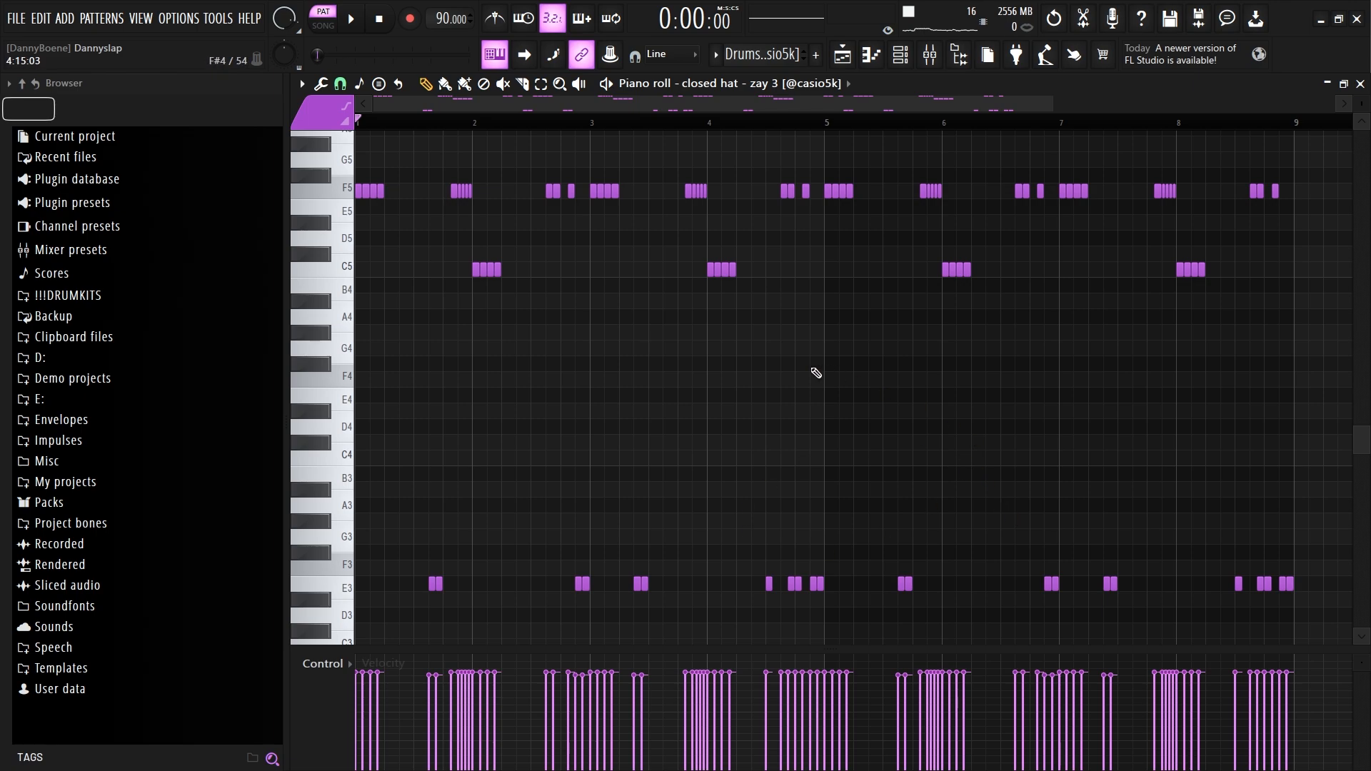
{"action": "key", "text": "space"}
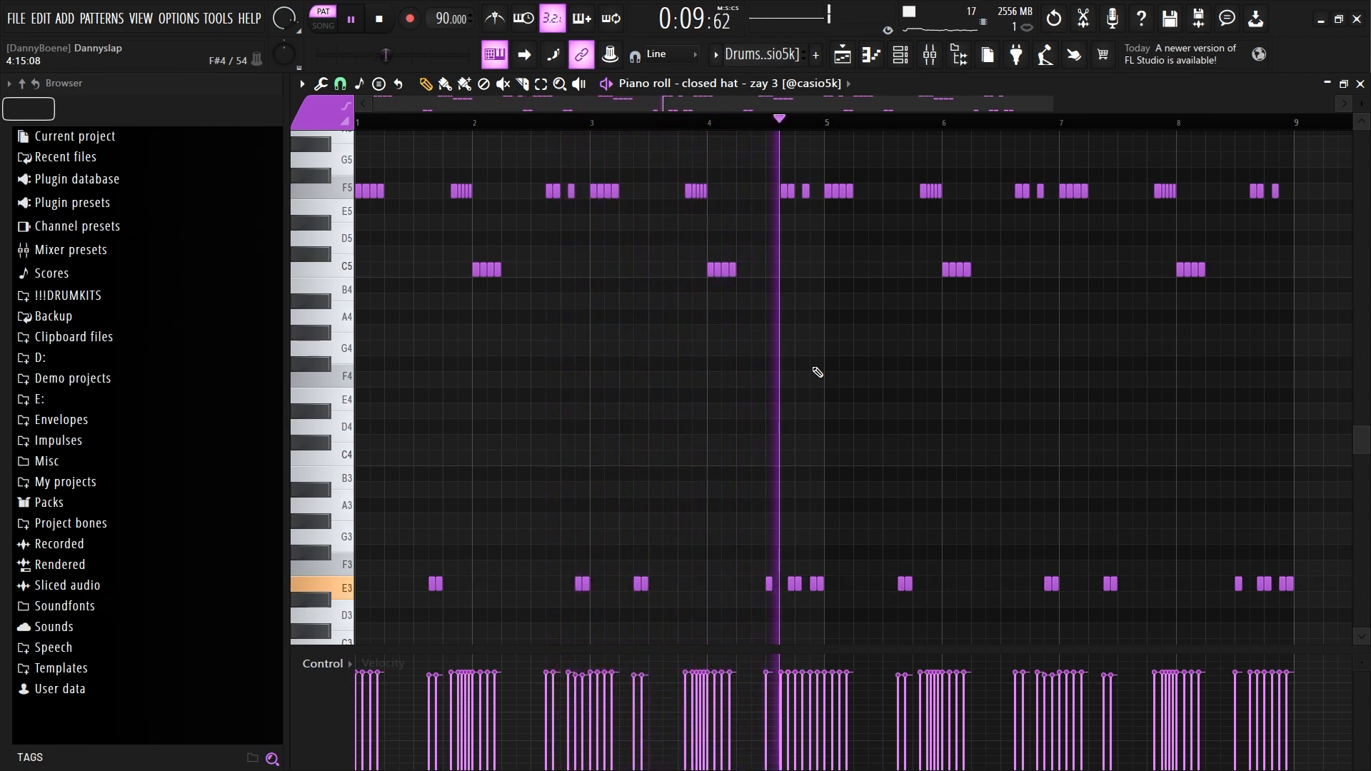
{"action": "key", "text": "space"}
{"action": "key", "text": "F5"}
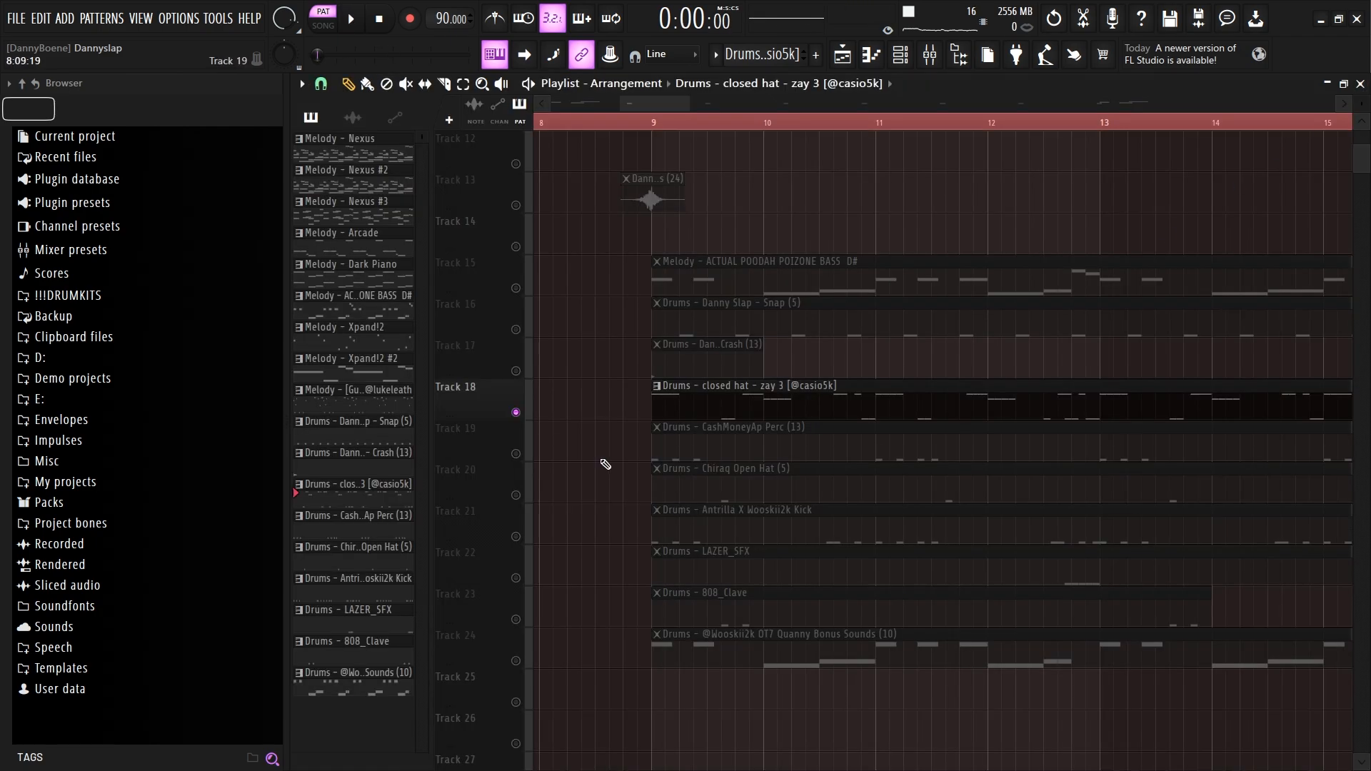
Step: Select the Danny Slap - Crash (13) clip on track 17, check its channel, and play it in the arrangement
{"action": "left_click", "coordinate": [657, 359]}
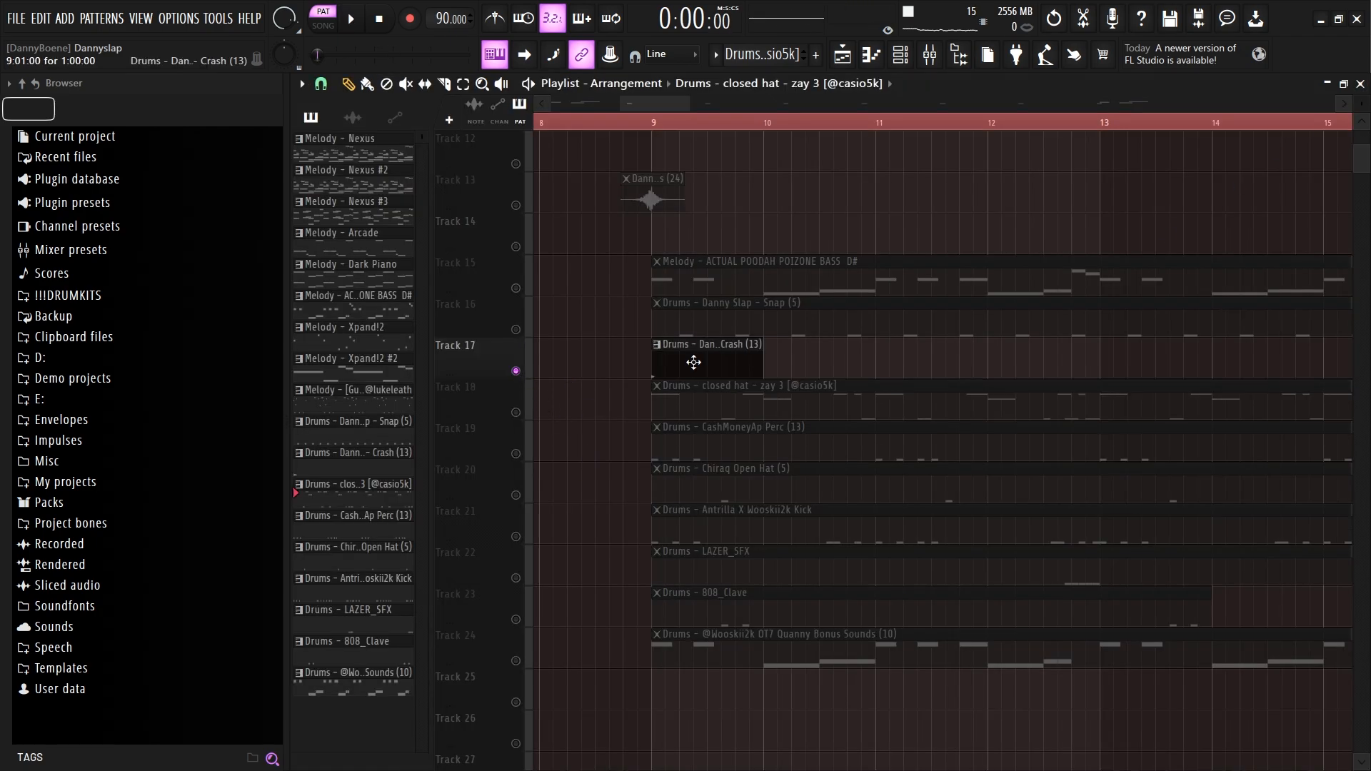
{"action": "key", "text": "F6"}
{"action": "key", "text": "F6"}
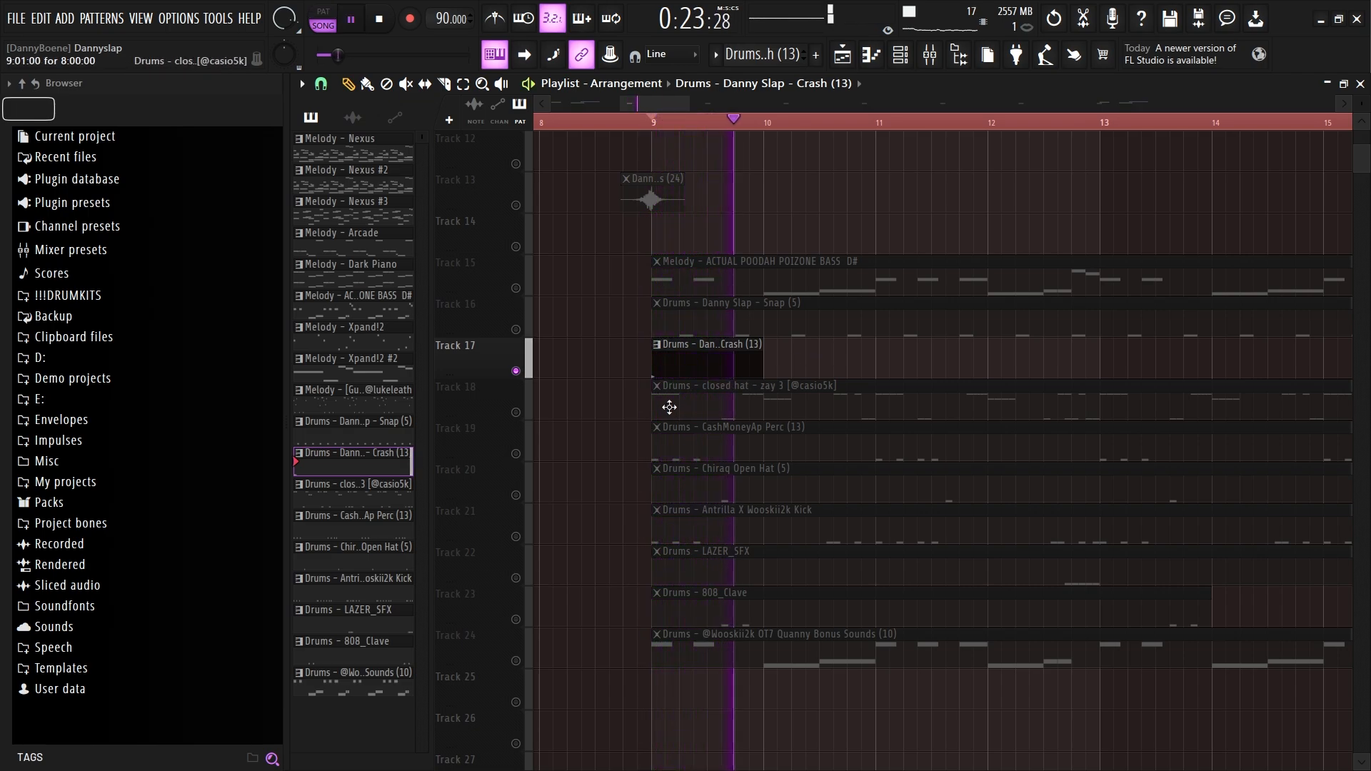
Step: Unmute tracks 16, 18, 19 and 20 alongside the crash and play the percussion layers together
{"action": "left_click", "coordinate": [516, 412]}
{"action": "left_click", "coordinate": [516, 330]}
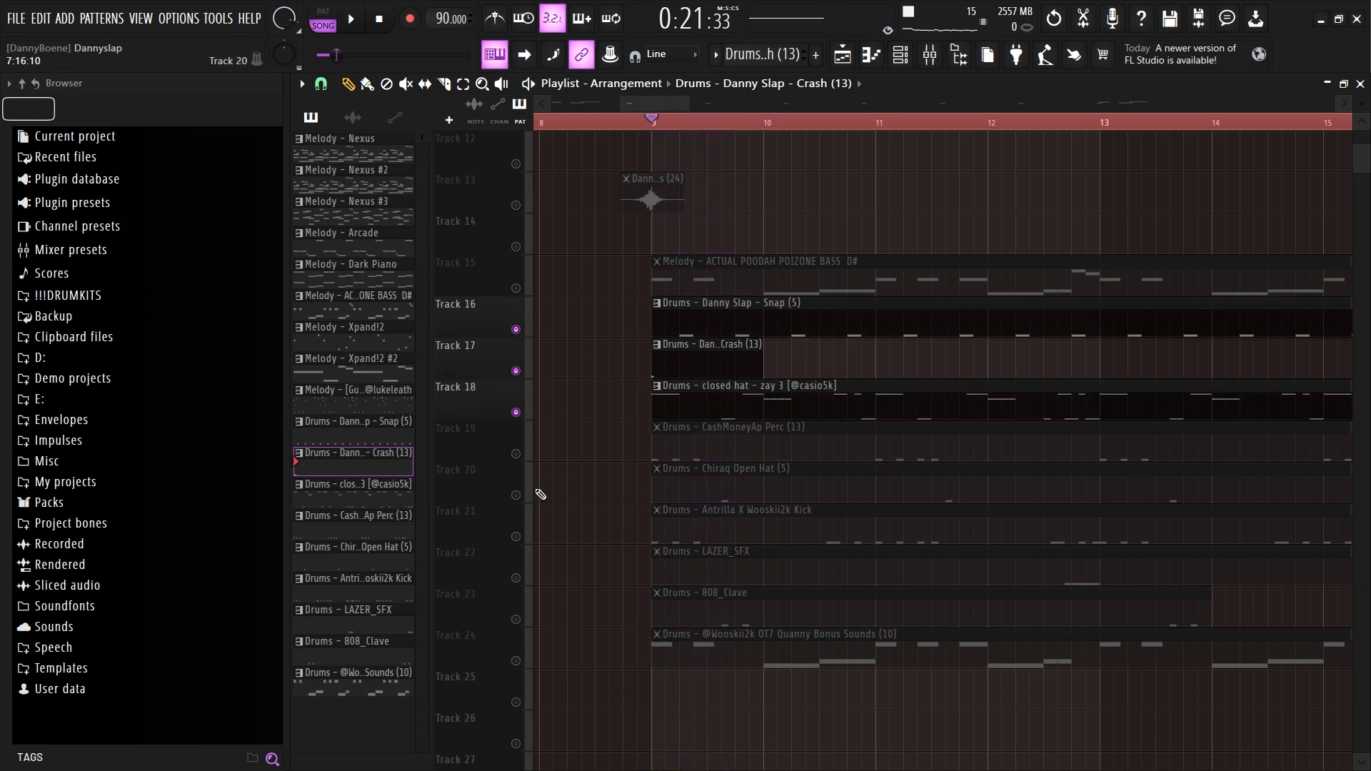
{"action": "left_click_drag", "start_coordinate": [520, 496], "coordinate": [516, 454]}
{"action": "key", "text": "space"}
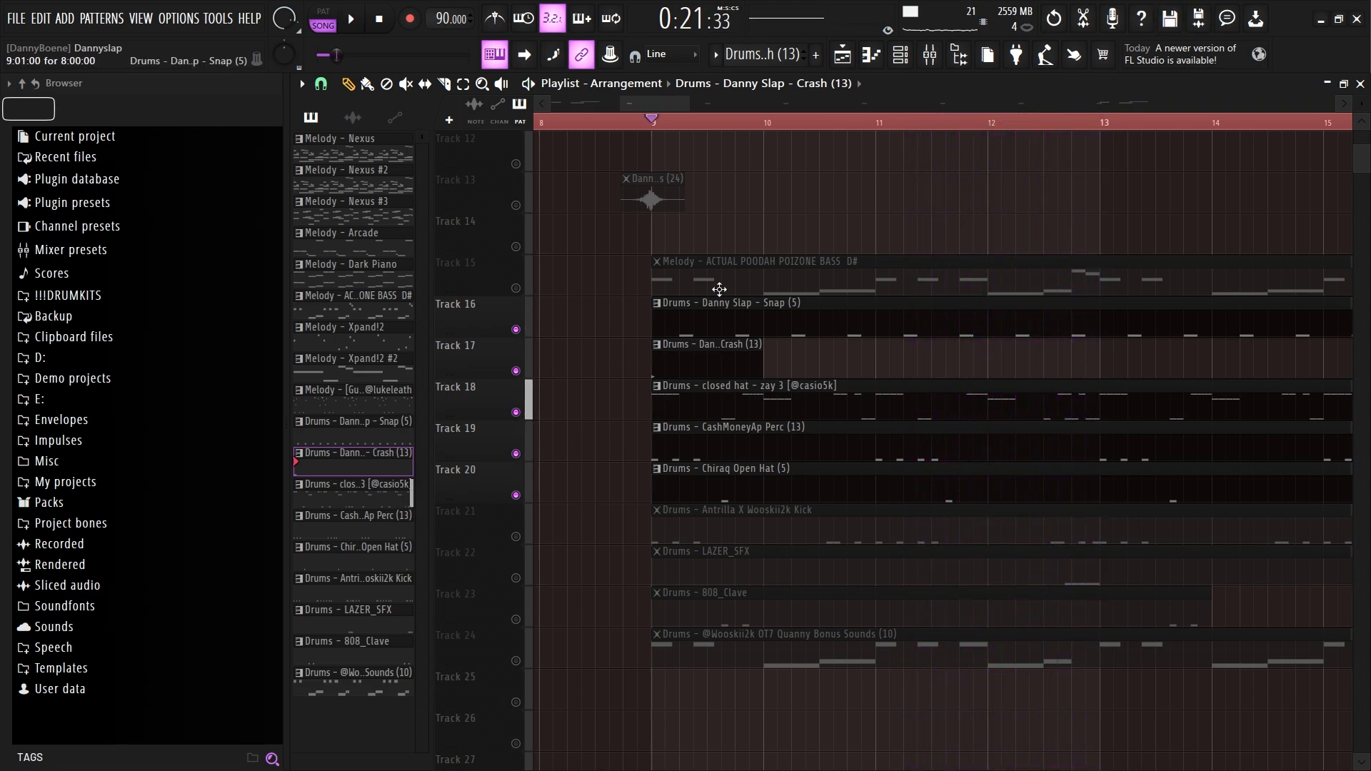
Step: Solo the Antrilla X Wooskii2k Kick on track 21, play its notes in the piano roll, and return to the playlist
{"action": "scroll", "coordinate": [708, 536], "scroll_direction": "up", "scroll_amount": 2}
{"action": "left_click", "coordinate": [674, 536]}
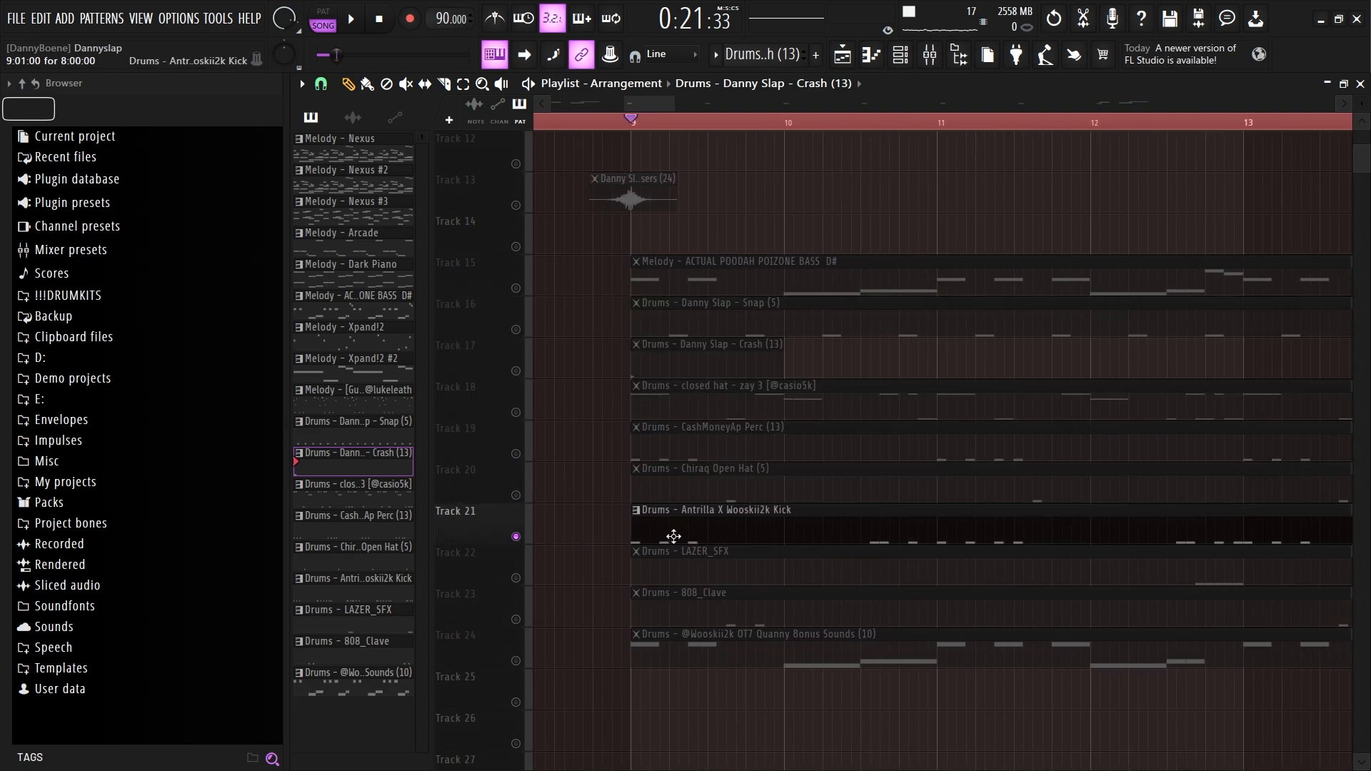
{"action": "key", "text": "F7"}
{"action": "key", "text": "space"}
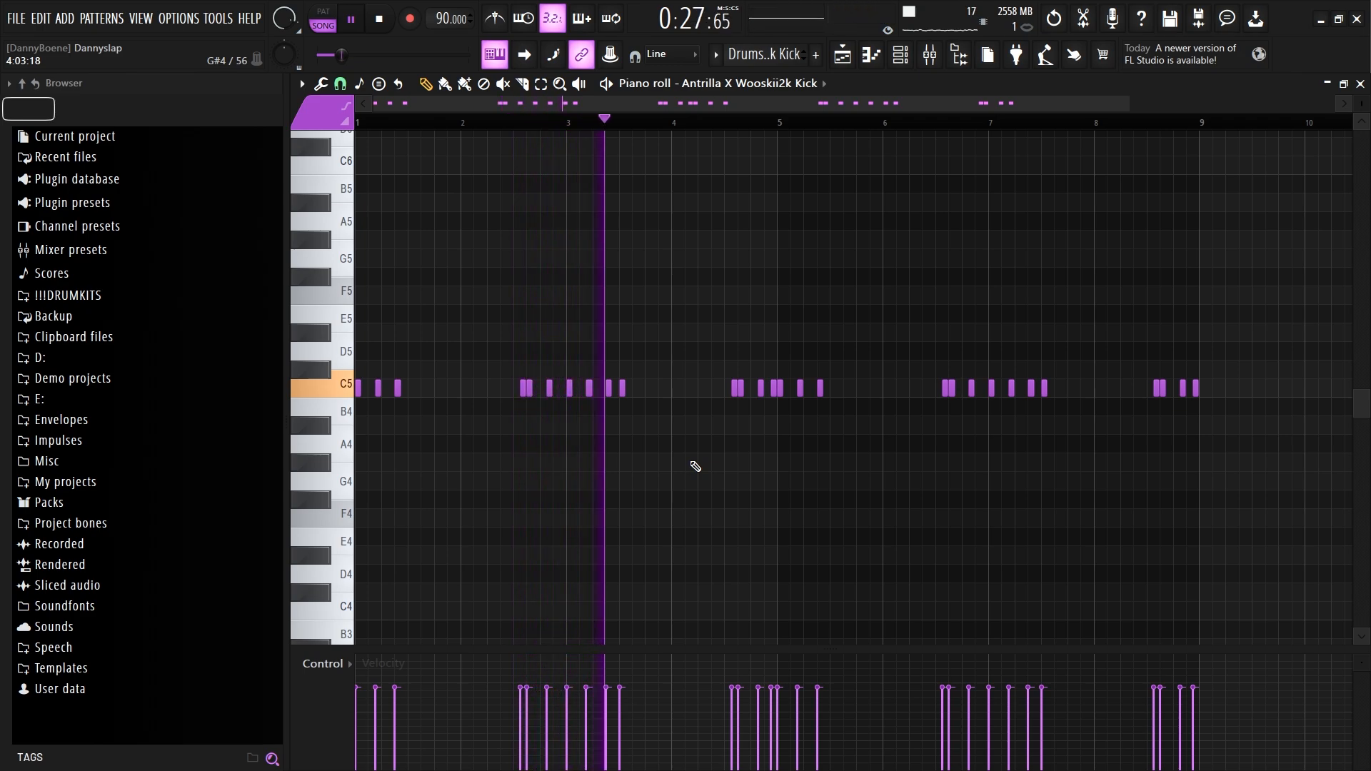
{"action": "key", "text": "space"}
{"action": "key", "text": "F5"}
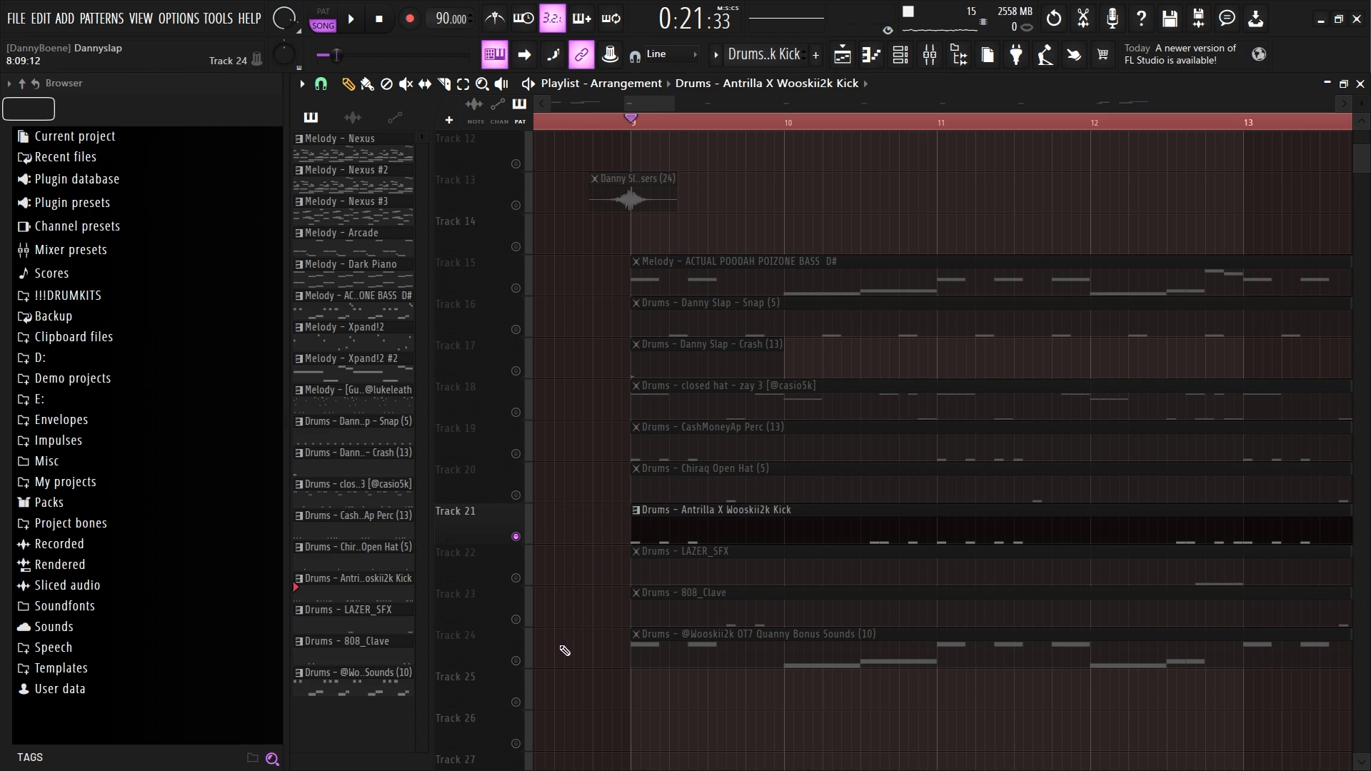
Step: Open the OT7 Quanny Bonus Sounds (10) pattern on track 24, play its notes in the piano roll, and close it
{"action": "double_click", "coordinate": [664, 652]}
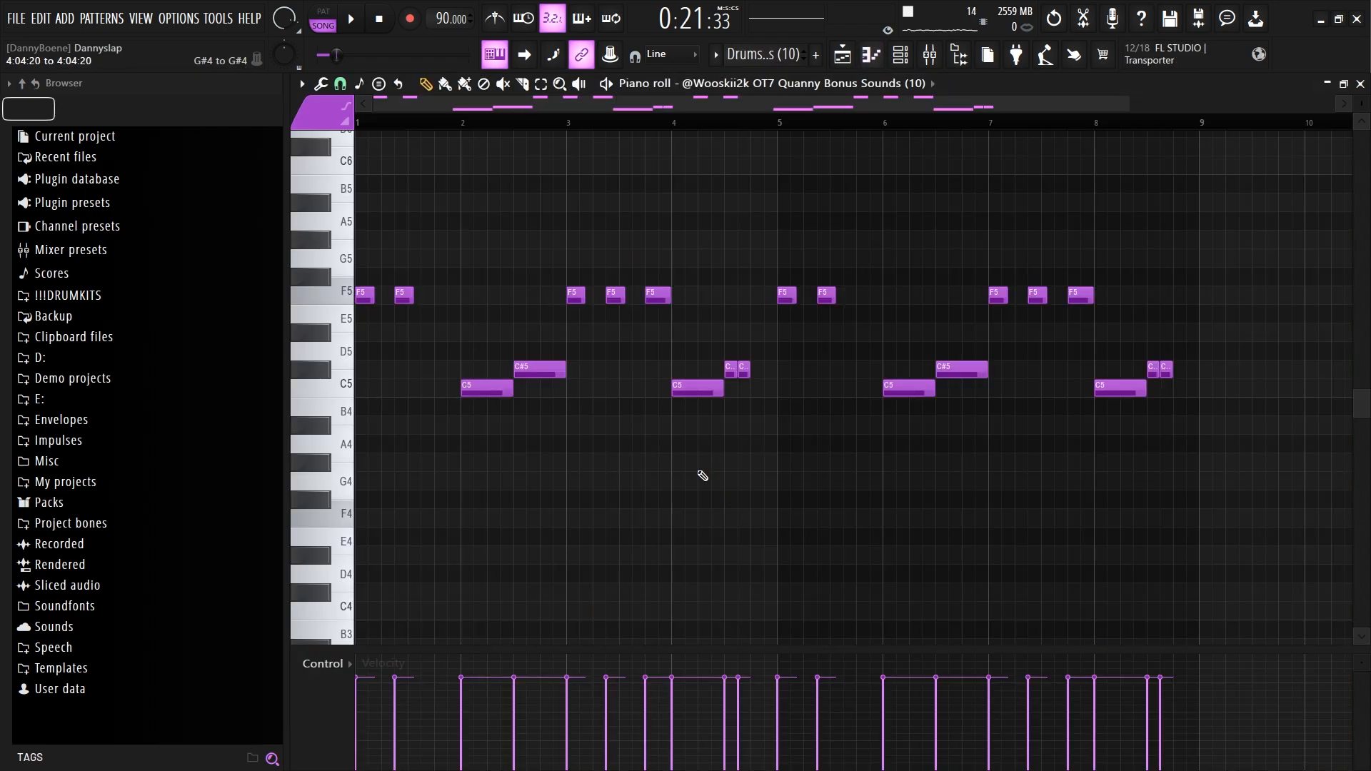
{"action": "scroll", "coordinate": [700, 472], "scroll_direction": "up", "scroll_amount": 1}
{"action": "scroll", "coordinate": [357, 312], "scroll_direction": "up", "scroll_amount": 4}
{"action": "scroll", "coordinate": [664, 331], "scroll_direction": "down", "scroll_amount": 3}
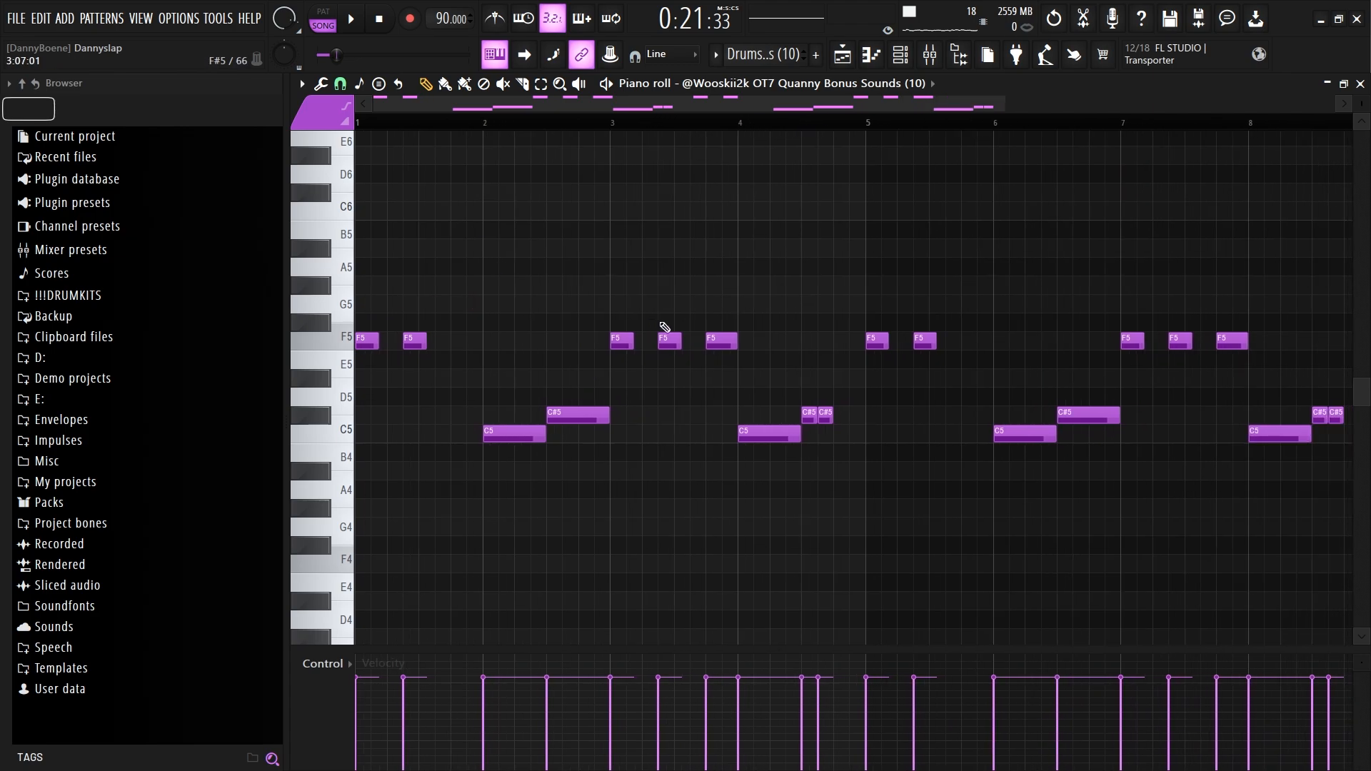
{"action": "left_click_drag", "start_coordinate": [1260, 519], "coordinate": [340, 290]}
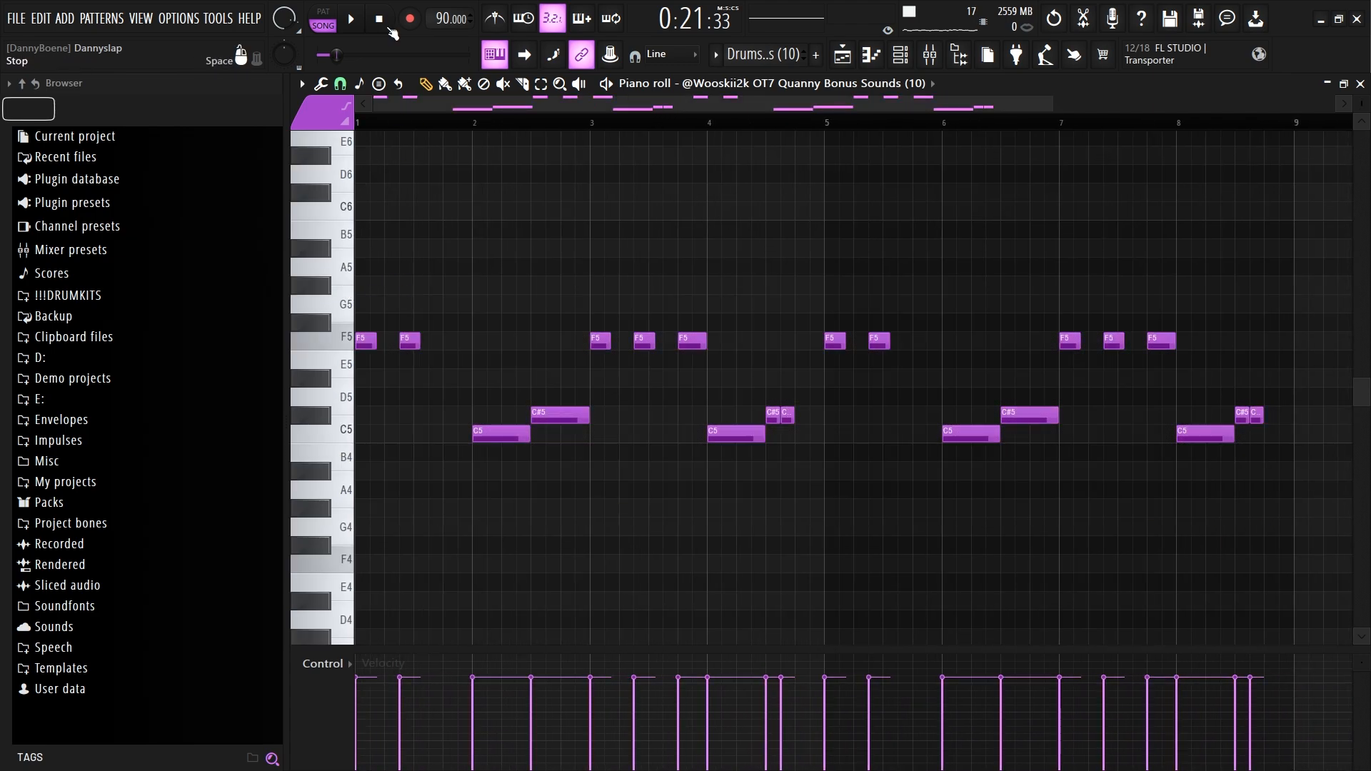
{"action": "key", "text": "space"}
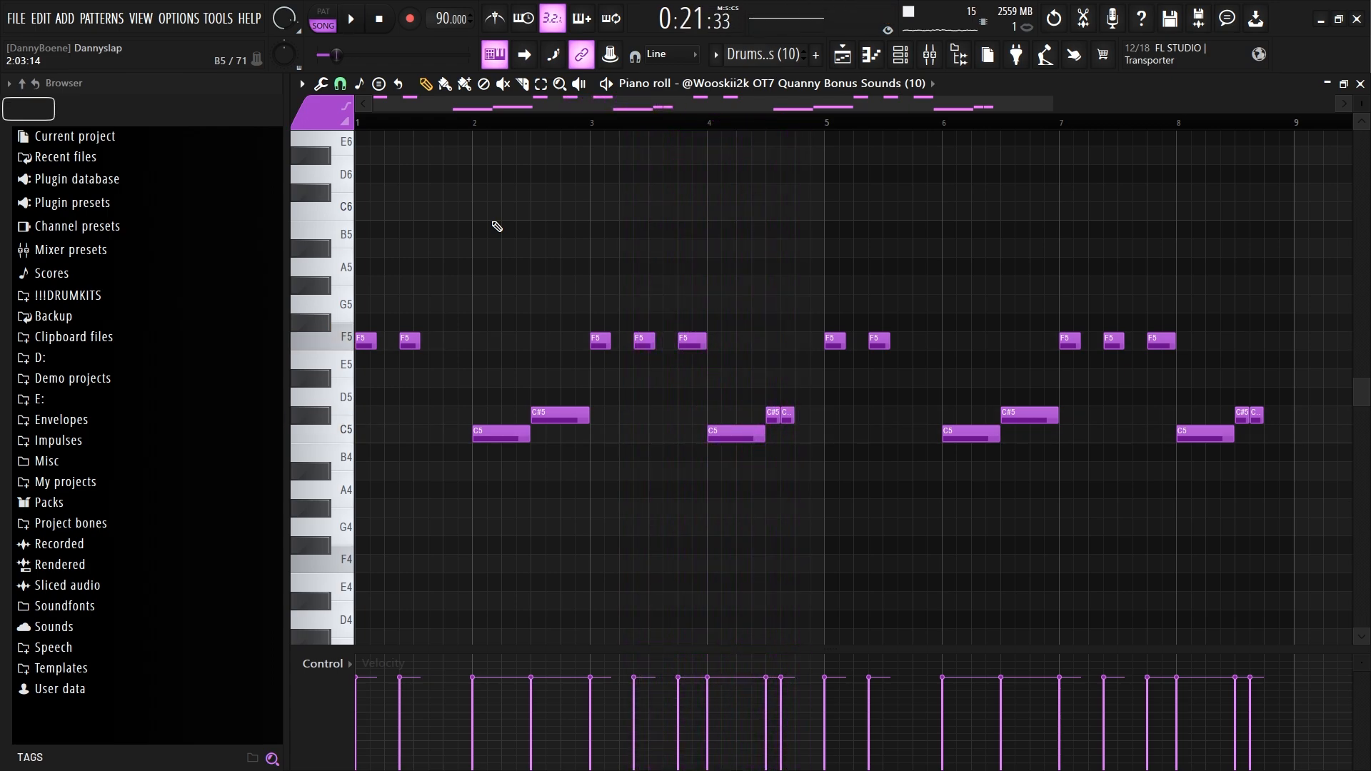
{"action": "left_click", "coordinate": [1359, 84]}
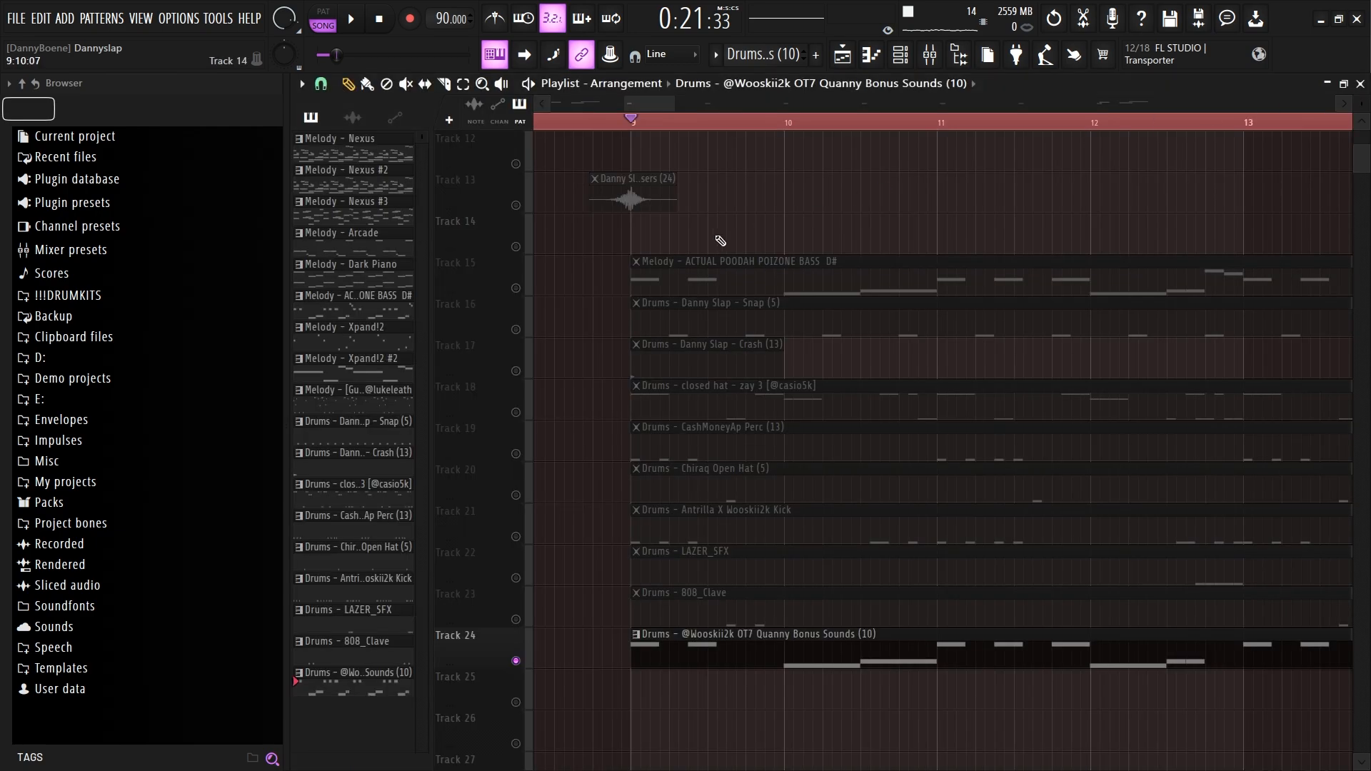
Step: Open the ACTUAL POODAH POIZONE BASS D# pattern on track 15 in the piano roll and play the bass line
{"action": "left_click", "coordinate": [531, 289]}
{"action": "double_click", "coordinate": [757, 288]}
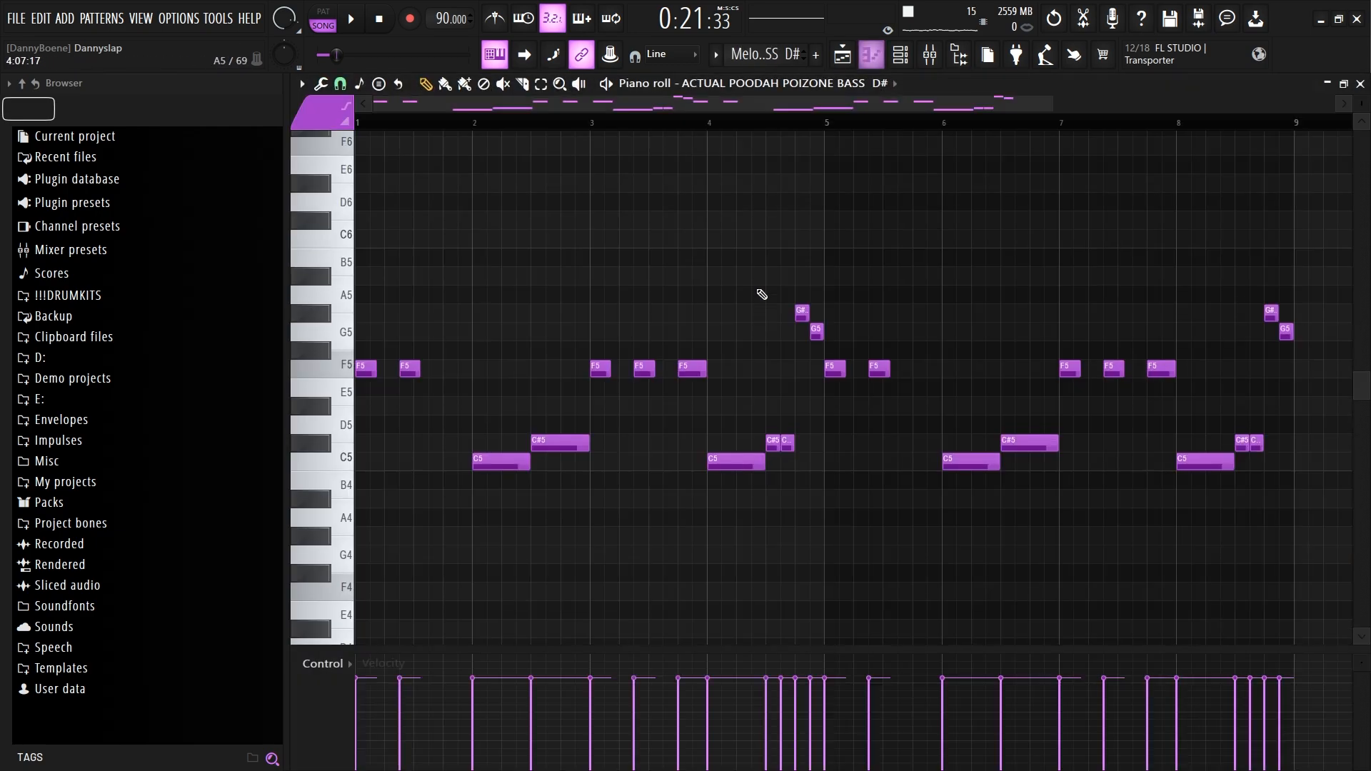
{"action": "key", "text": "space"}
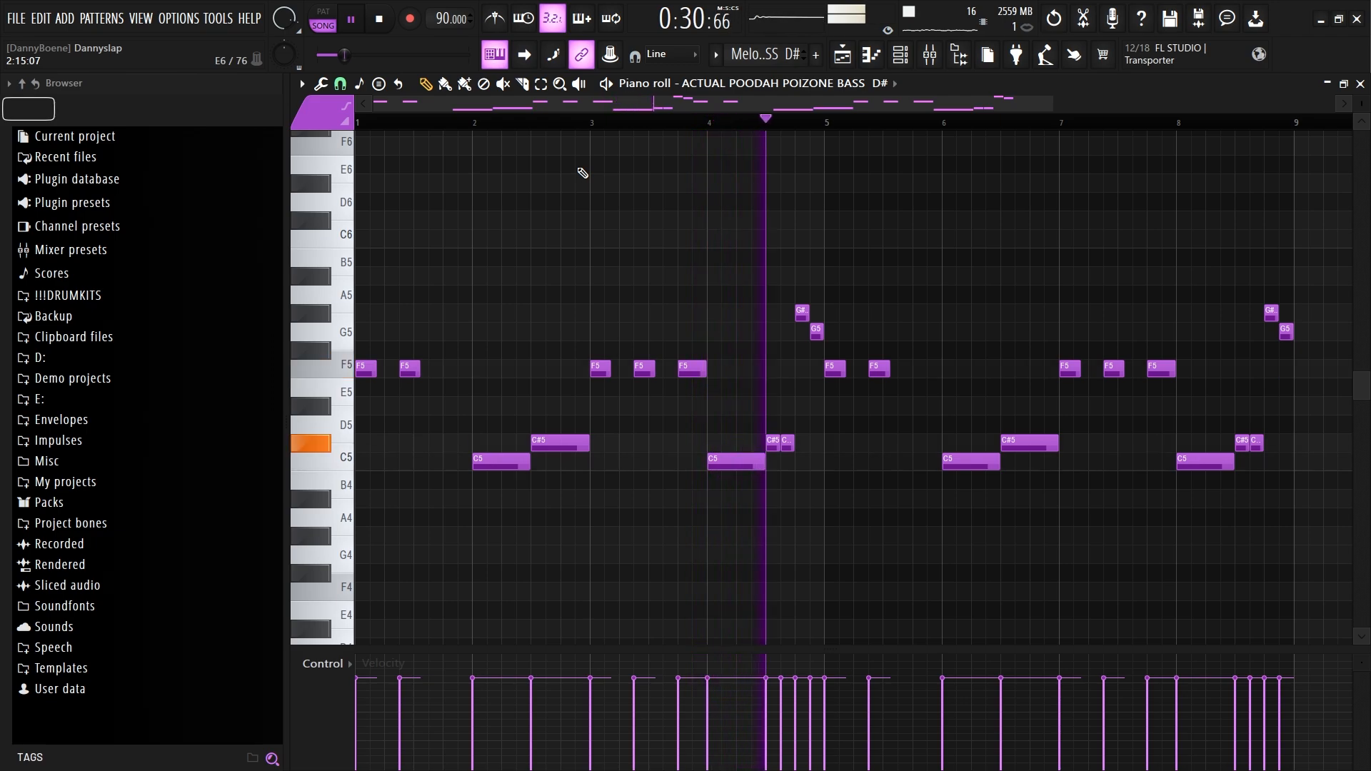
{"action": "key", "text": "space"}
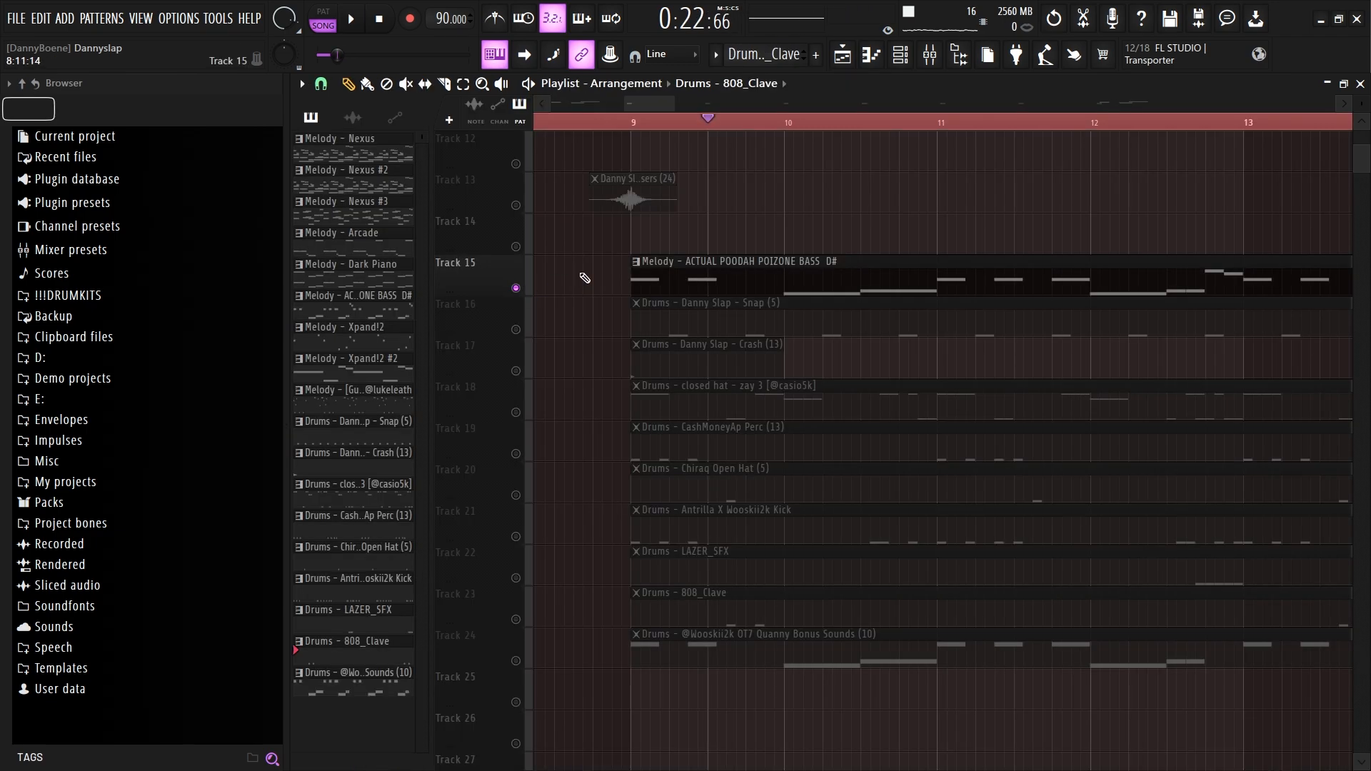
Step: Solo the 808_Clave pattern on track 23, play its notes in the piano roll, and return to the playlist
{"action": "scroll", "coordinate": [647, 474], "scroll_direction": "down", "scroll_amount": 1}
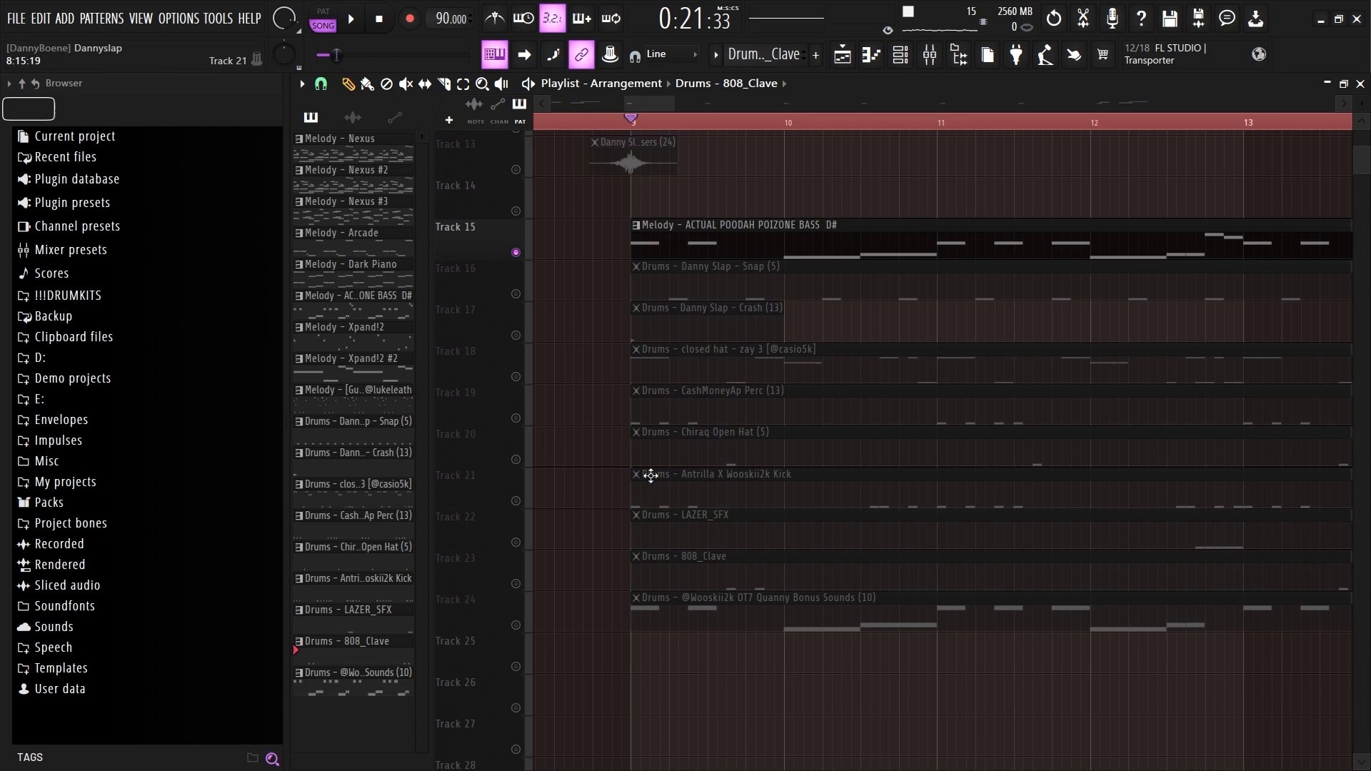
{"action": "scroll", "coordinate": [765, 480], "scroll_direction": "down", "scroll_amount": 1}
{"action": "scroll", "coordinate": [732, 527], "scroll_direction": "up", "scroll_amount": 1}
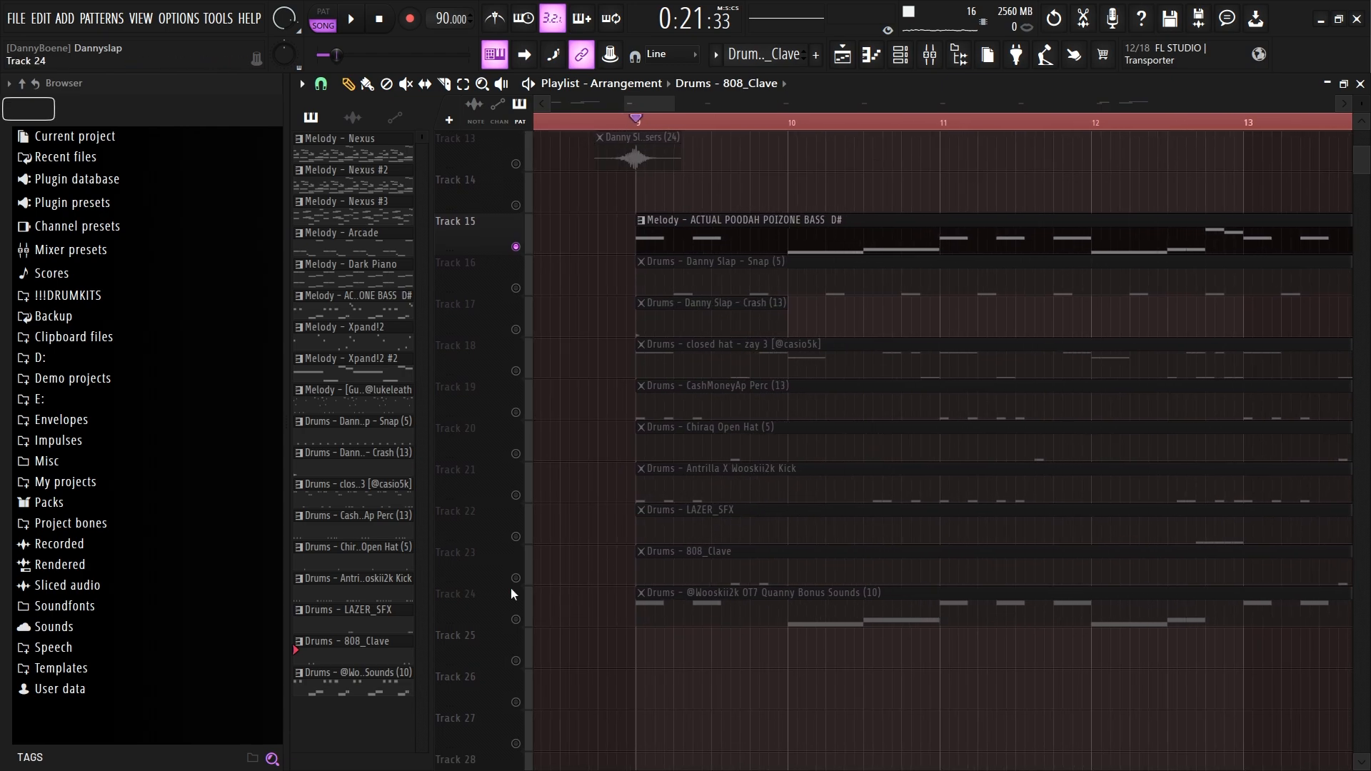
{"action": "right_click", "coordinate": [516, 579]}
{"action": "key", "text": "F7"}
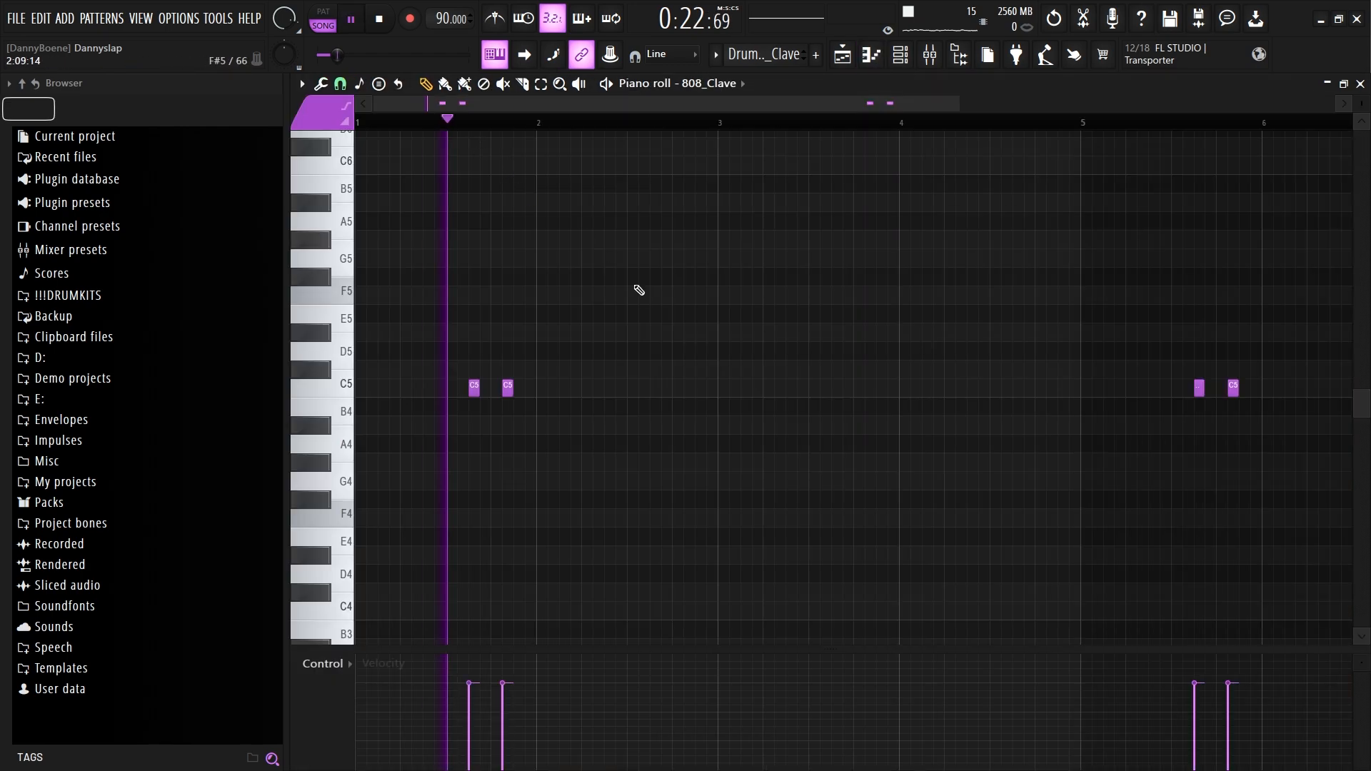
{"action": "scroll", "coordinate": [641, 305], "scroll_direction": "down", "scroll_amount": 1}
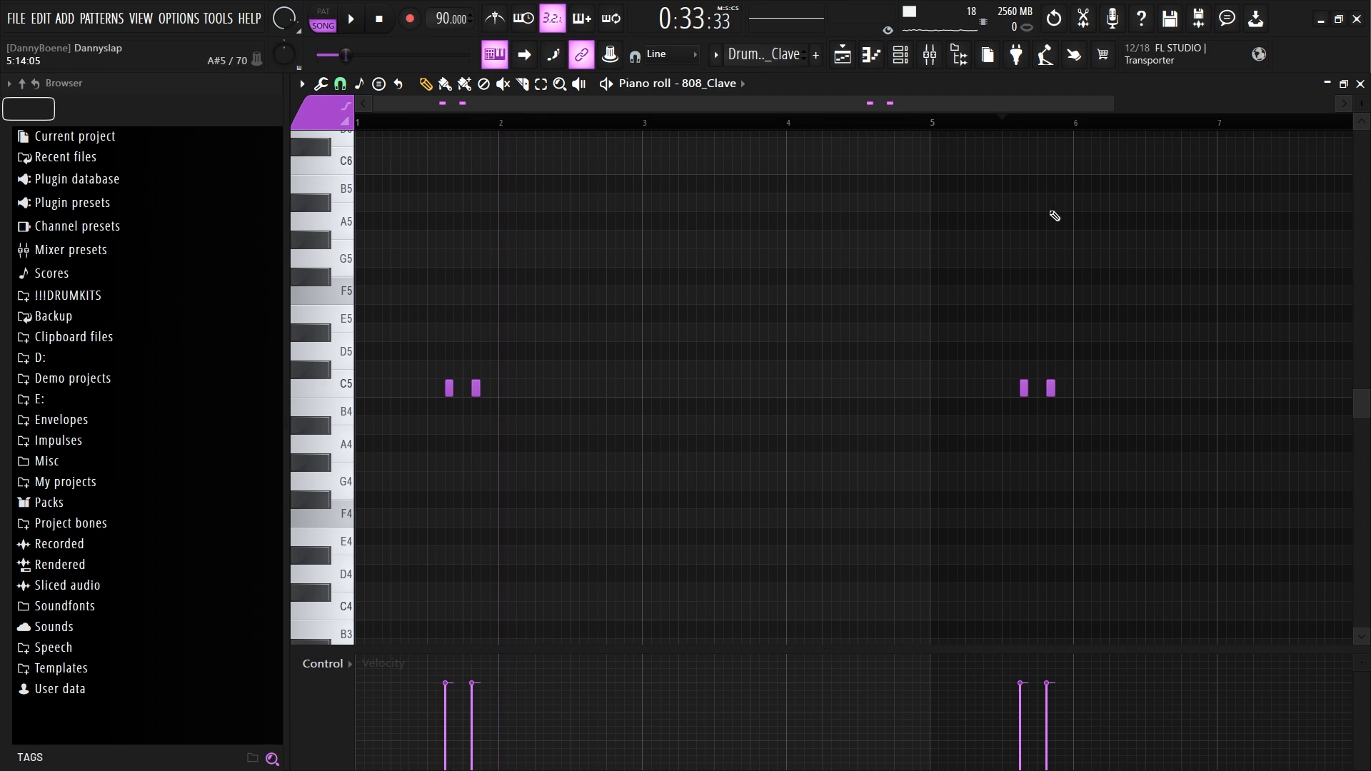
{"action": "key", "text": "space"}
{"action": "key", "text": "F5"}
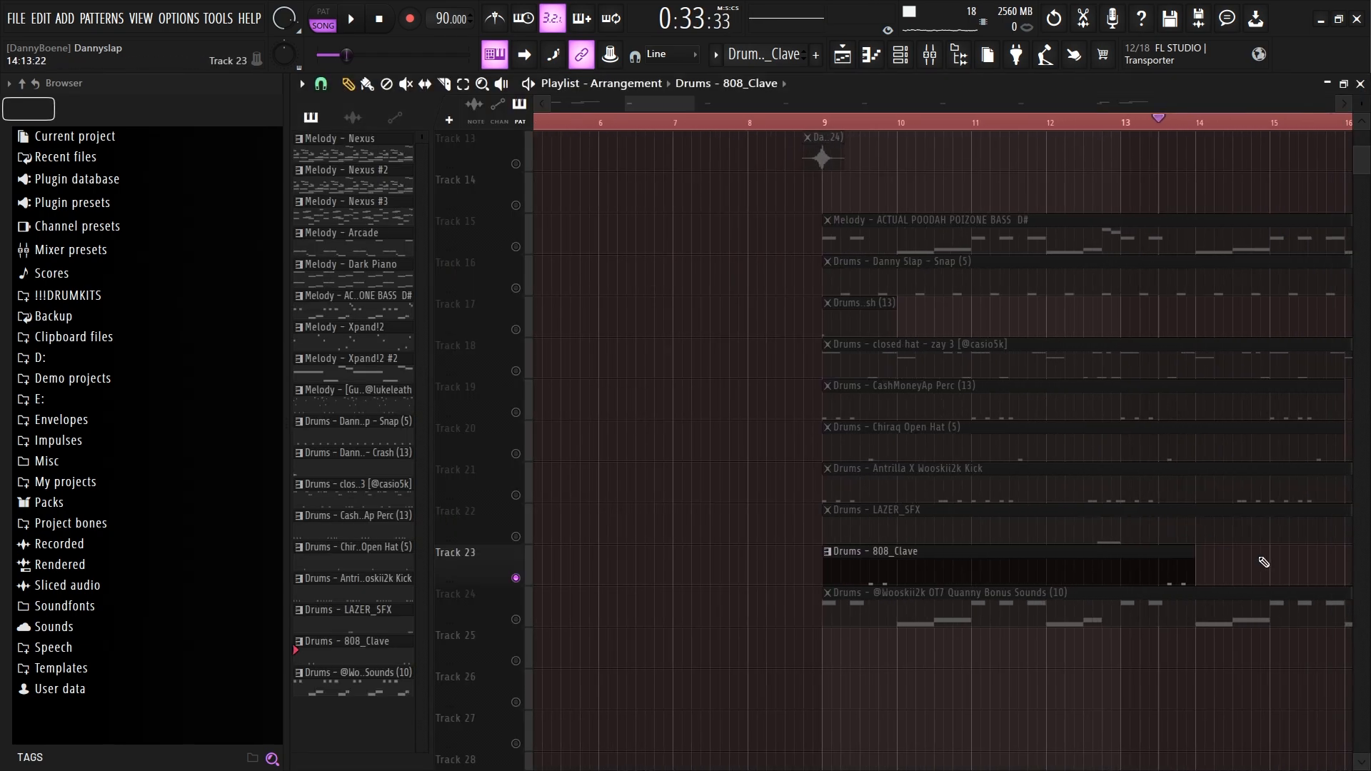
{"action": "scroll", "coordinate": [1264, 563], "scroll_direction": "up", "scroll_amount": 3}
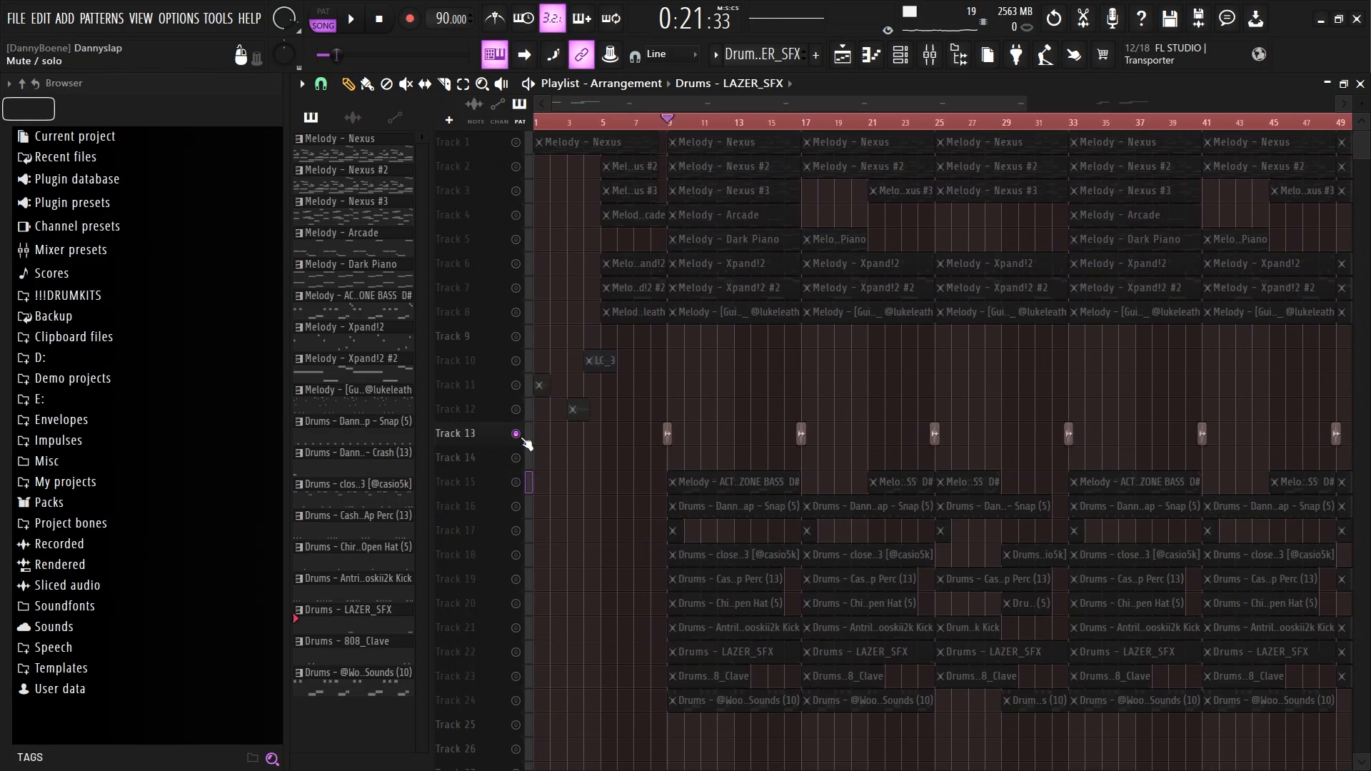
Step: Play the audio effect clip on track 13 on its own, starting just before bar 9
{"action": "scroll", "coordinate": [643, 411], "scroll_direction": "up", "scroll_amount": 5}
{"action": "scroll", "coordinate": [643, 411], "scroll_direction": "up", "scroll_amount": 2}
{"action": "left_click", "coordinate": [646, 122]}
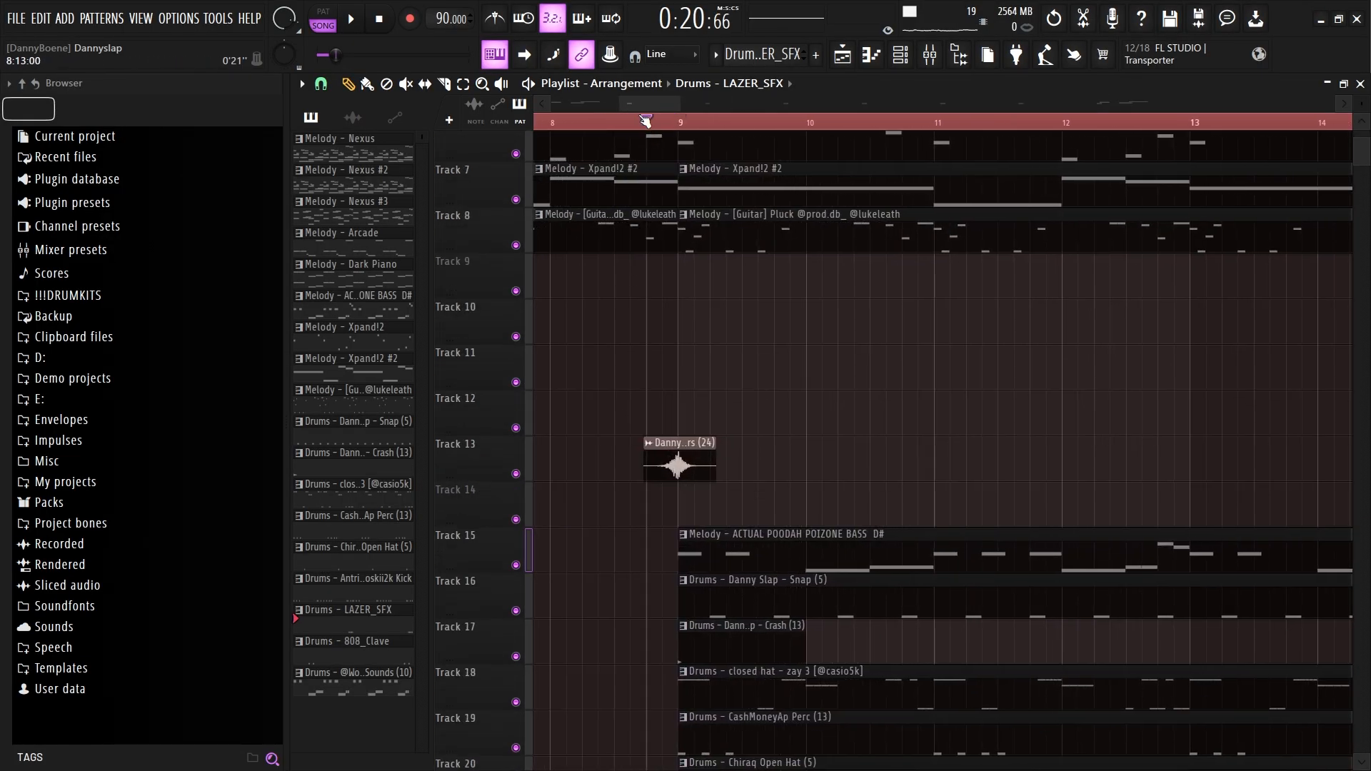
{"action": "right_click", "coordinate": [527, 475]}
{"action": "key", "text": "space"}
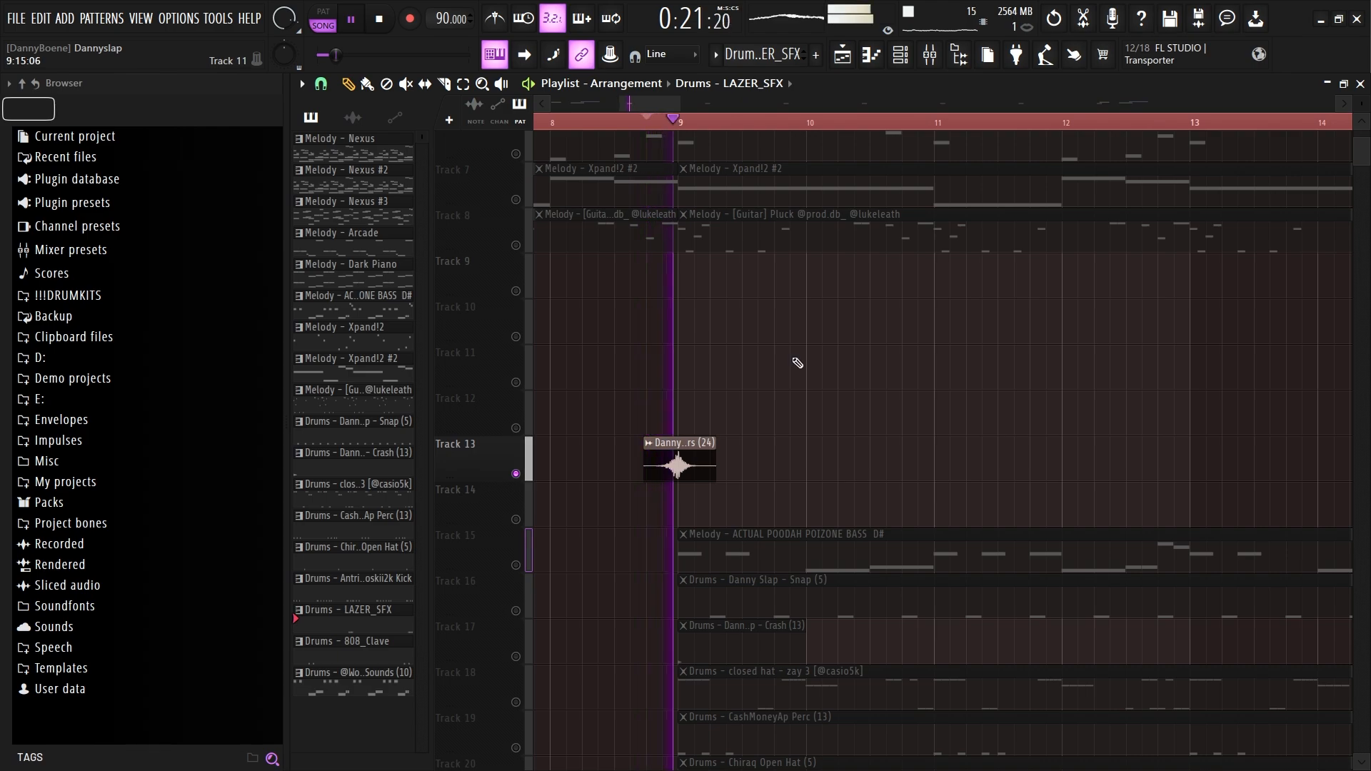
{"action": "scroll", "coordinate": [793, 368], "scroll_direction": "down", "scroll_amount": 5}
{"action": "key", "text": "space"}
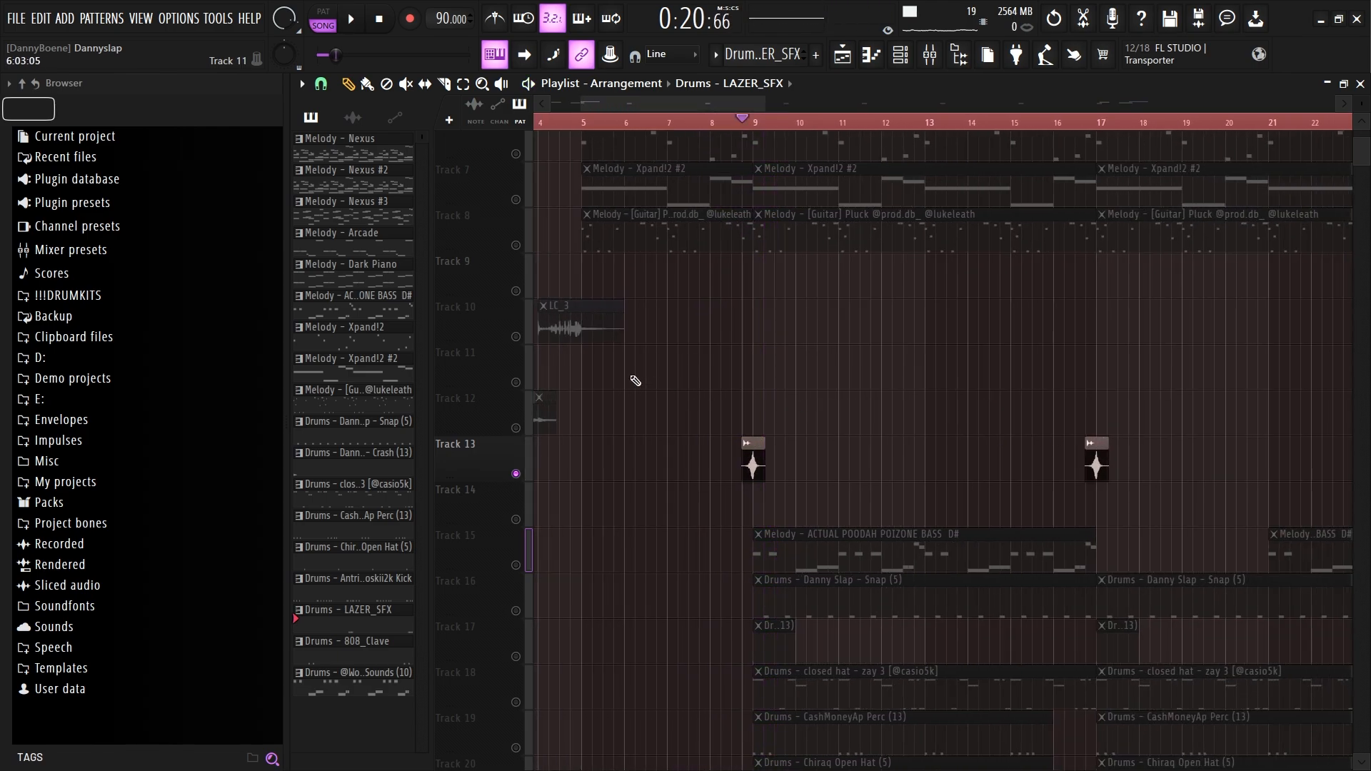
Step: Open the mixer and examine the drum and bass inserts for effects, finishing on the ACTUAL POODAH POIZONE BASS D# insert
{"action": "key", "text": "F9"}
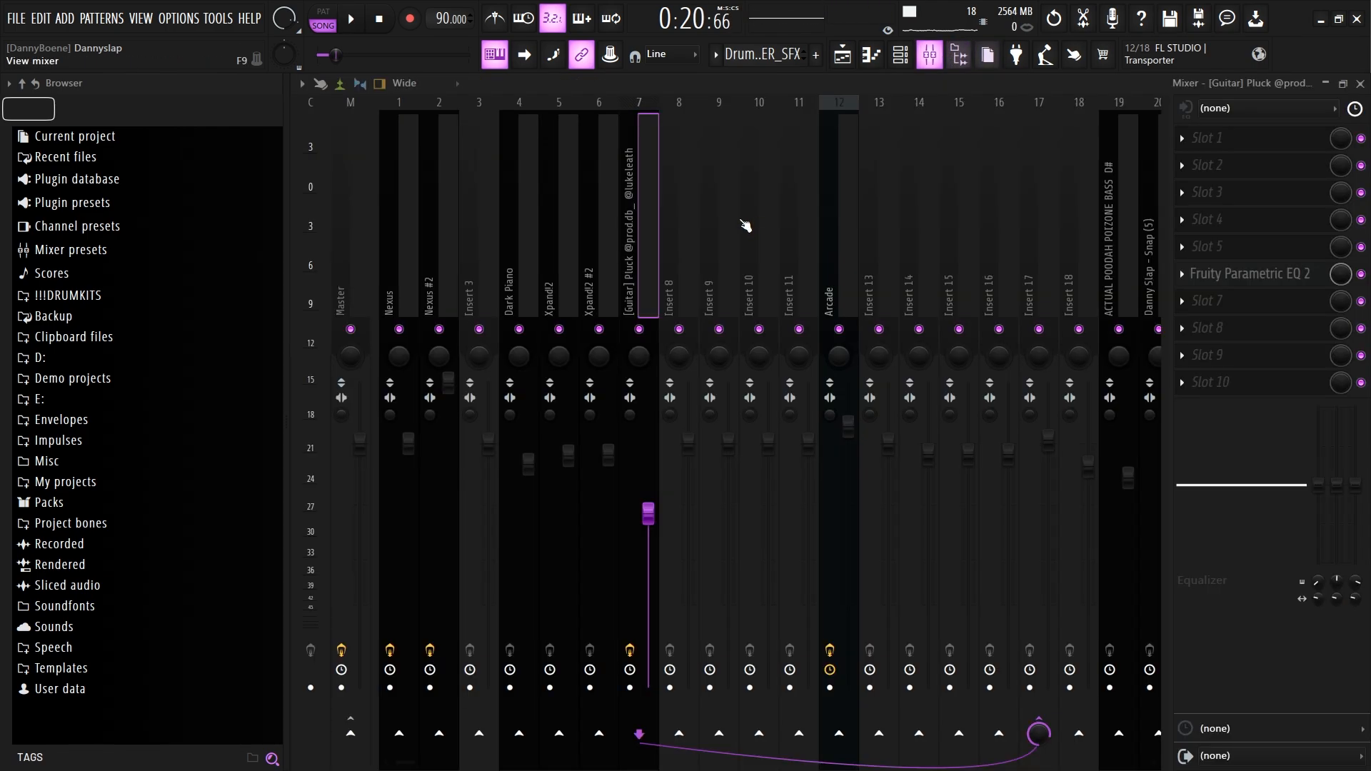
{"action": "key", "text": "Right"}
{"action": "key", "text": "Right"}
{"action": "key", "text": "Right"}
{"action": "key", "text": "Right"}
{"action": "key", "text": "Right"}
{"action": "key", "text": "Right"}
{"action": "key", "text": "Right"}
{"action": "key", "text": "Right"}
{"action": "key", "text": "Right"}
{"action": "key", "text": "Right"}
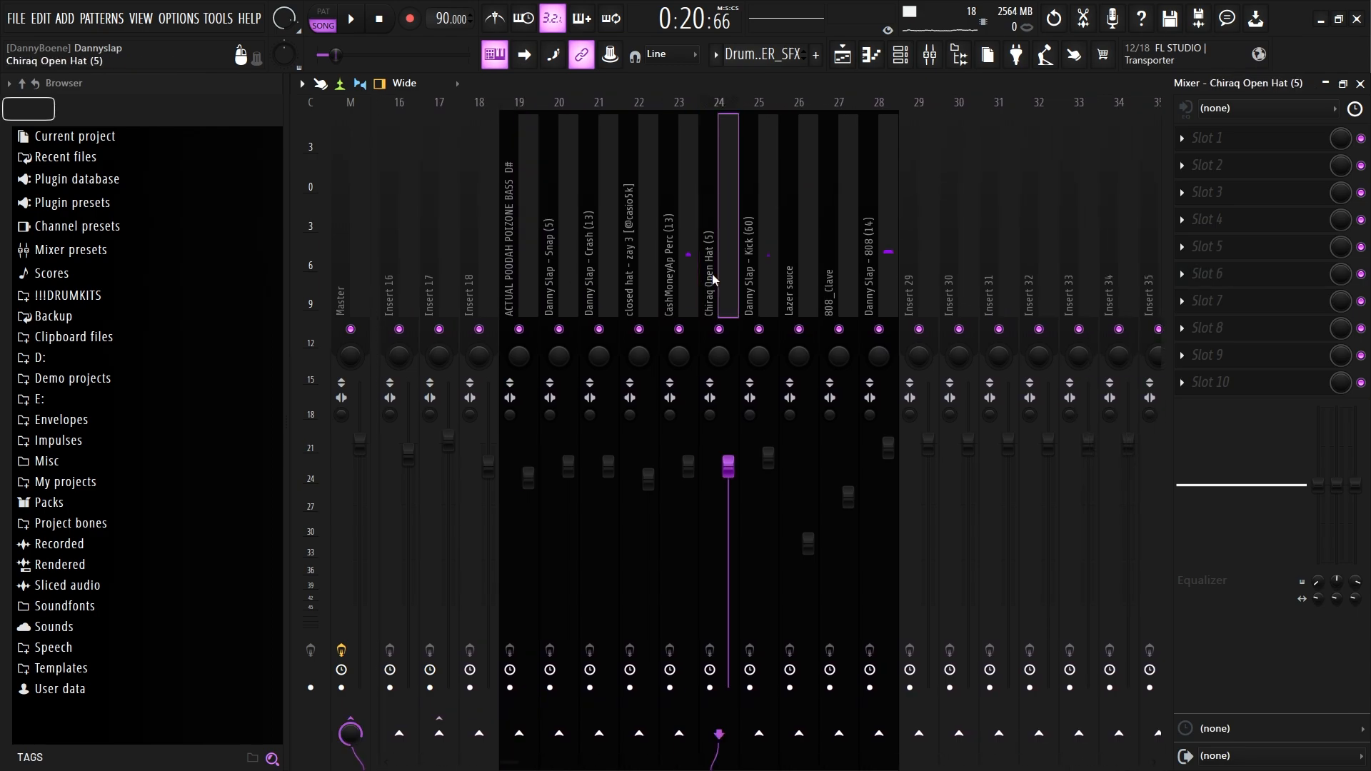
{"action": "key", "text": "Right"}
{"action": "key", "text": "Right"}
{"action": "key", "text": "Right"}
{"action": "key", "text": "Left"}
{"action": "key", "text": "Left"}
{"action": "key", "text": "Left"}
{"action": "key", "text": "Left"}
{"action": "key", "text": "Left"}
{"action": "key", "text": "Left"}
{"action": "key", "text": "Left"}
{"action": "key", "text": "Left"}
{"action": "key", "text": "Left"}
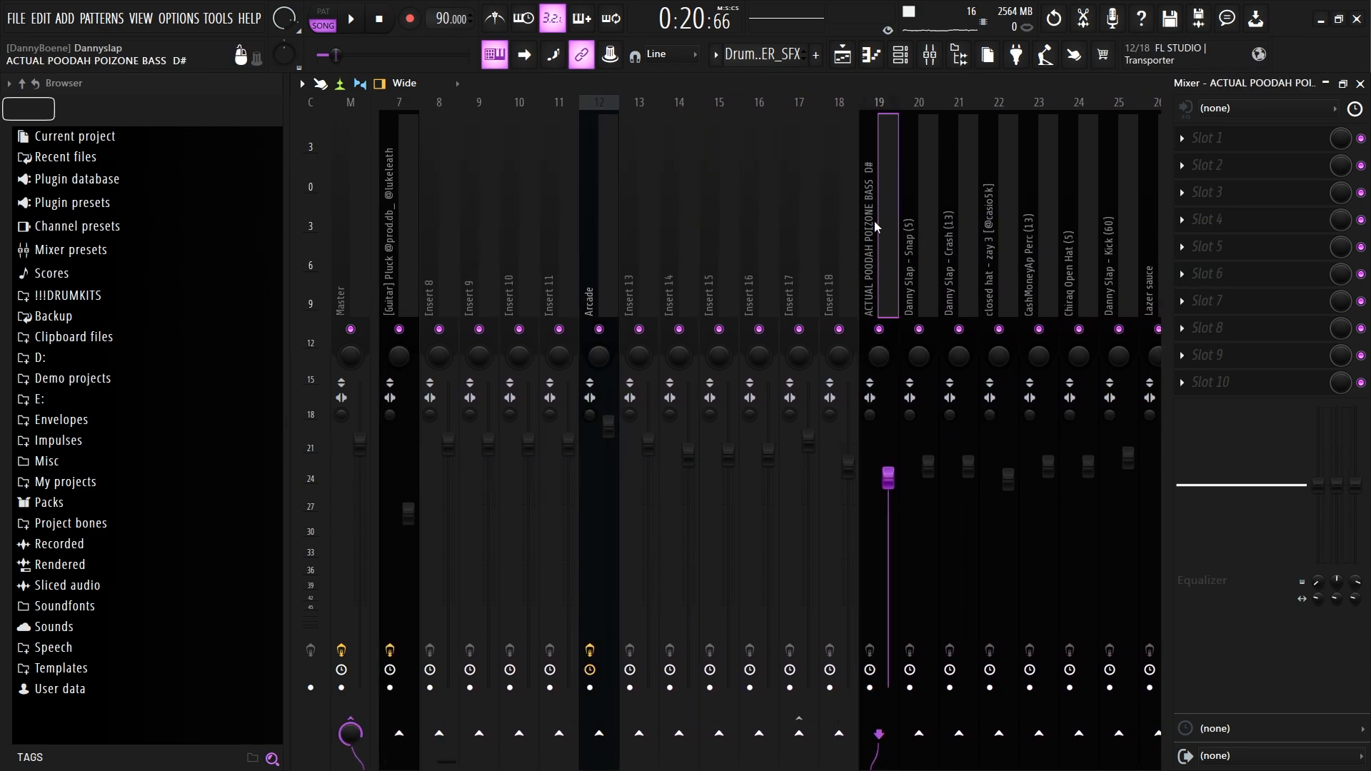
Step: Try Fruity Parametric EQ 2 with the 20Hz + 18kHz cut preset on the ACTUAL POODAH POIZONE BASS D# insert
{"action": "left_click", "coordinate": [1198, 272]}
{"action": "left_click", "coordinate": [950, 330]}
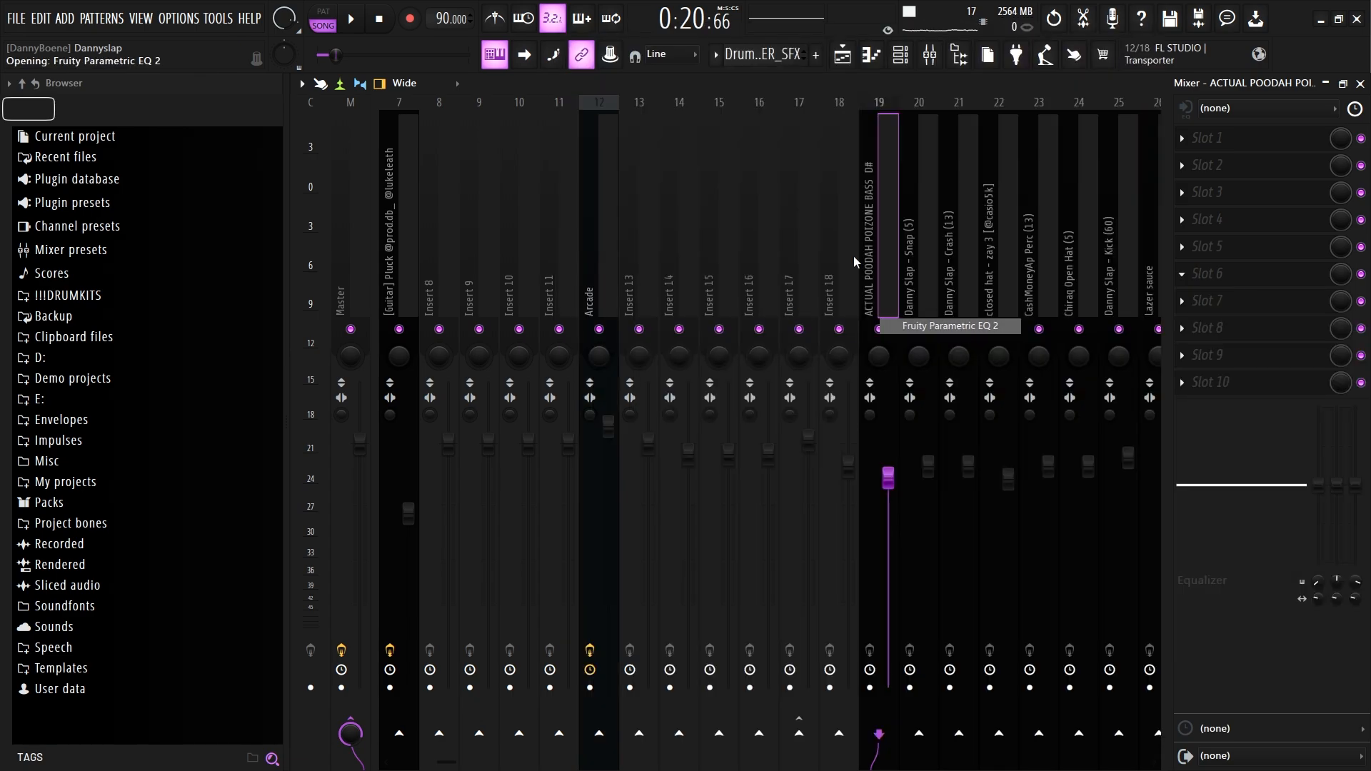
{"action": "left_click", "coordinate": [935, 264]}
{"action": "left_click", "coordinate": [986, 294]}
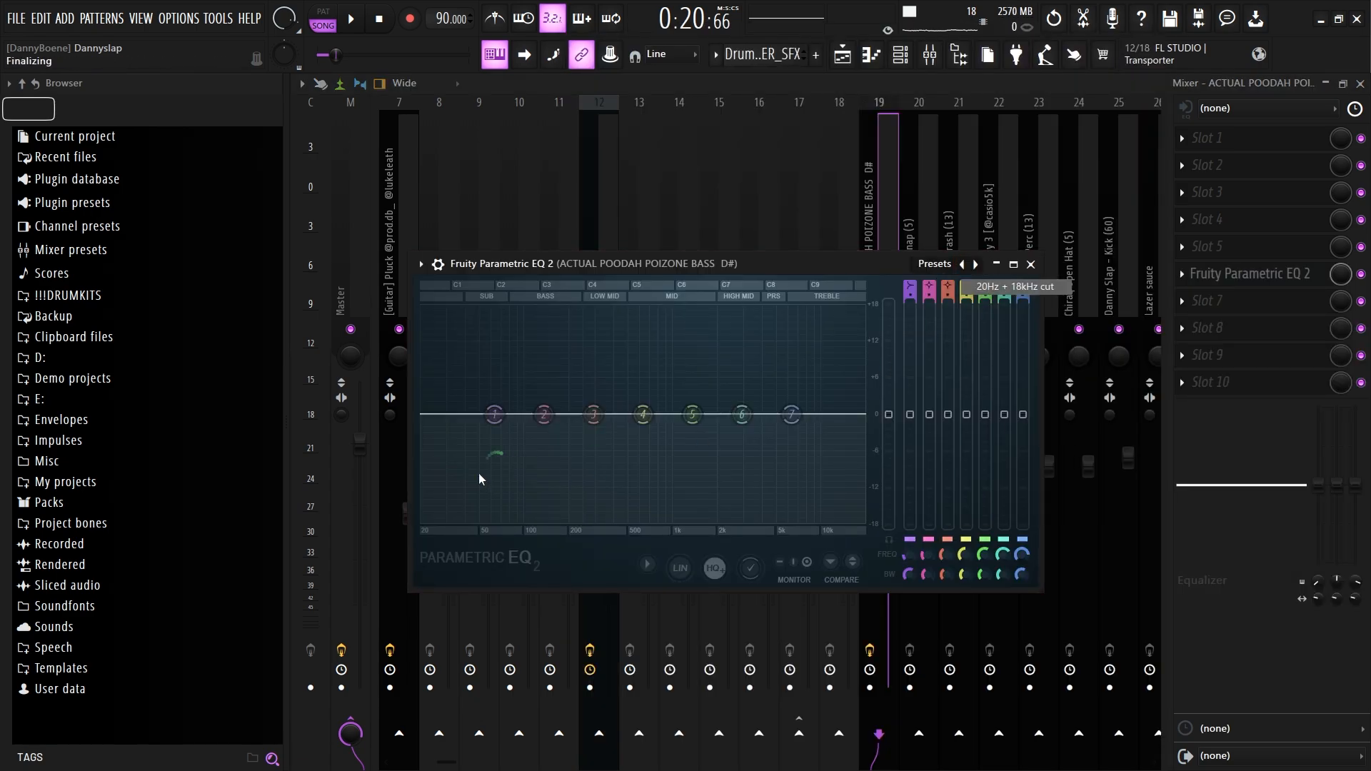
{"action": "mouse_move", "coordinate": [861, 414]}
{"action": "left_mouse_down"}
{"action": "mouse_move", "coordinate": [783, 414]}
{"action": "mouse_move", "coordinate": [869, 419]}
{"action": "left_mouse_up"}
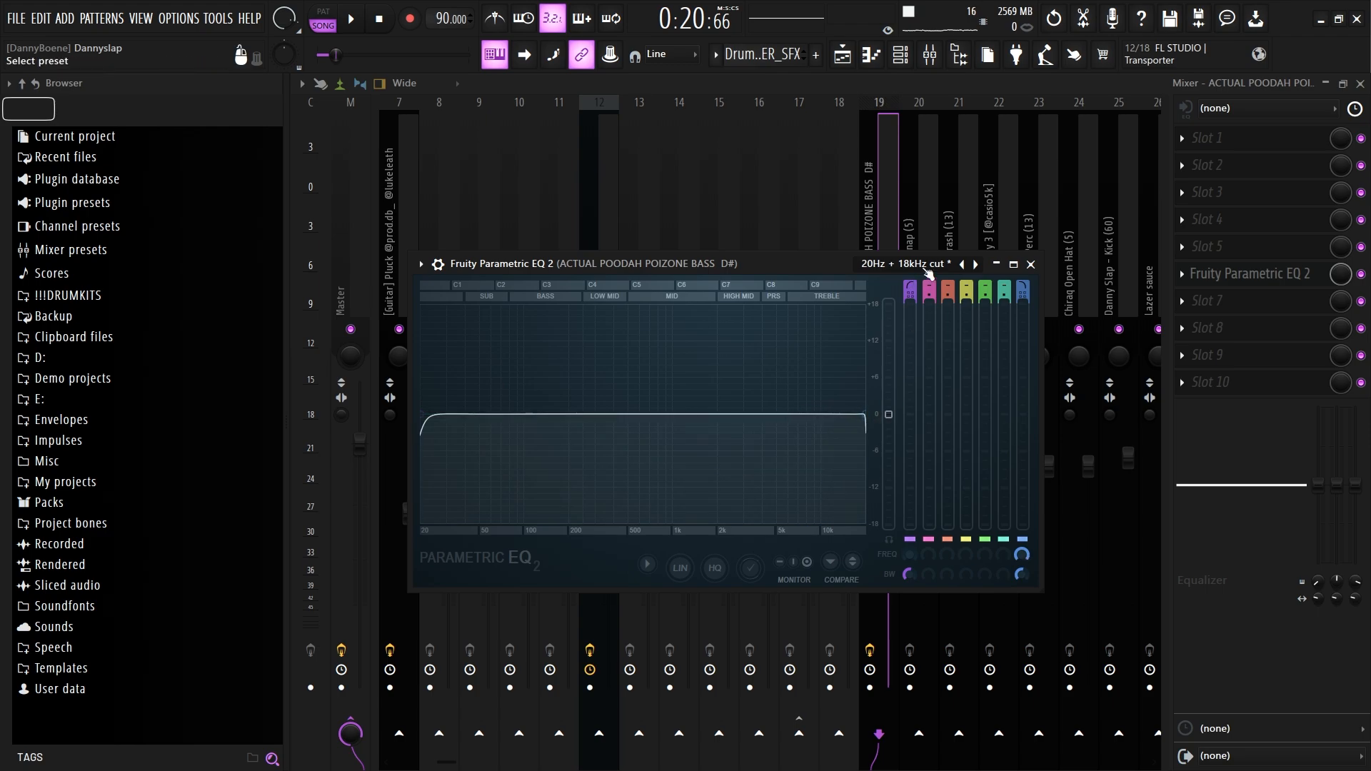
{"action": "key", "text": "Escape"}
Step: Inspect the Fruity soft clipper, Fruity Limiter and Fruity parametric EQ on the Master insert, and close the mixer
{"action": "scroll", "coordinate": [651, 244], "scroll_direction": "up", "scroll_amount": 4}
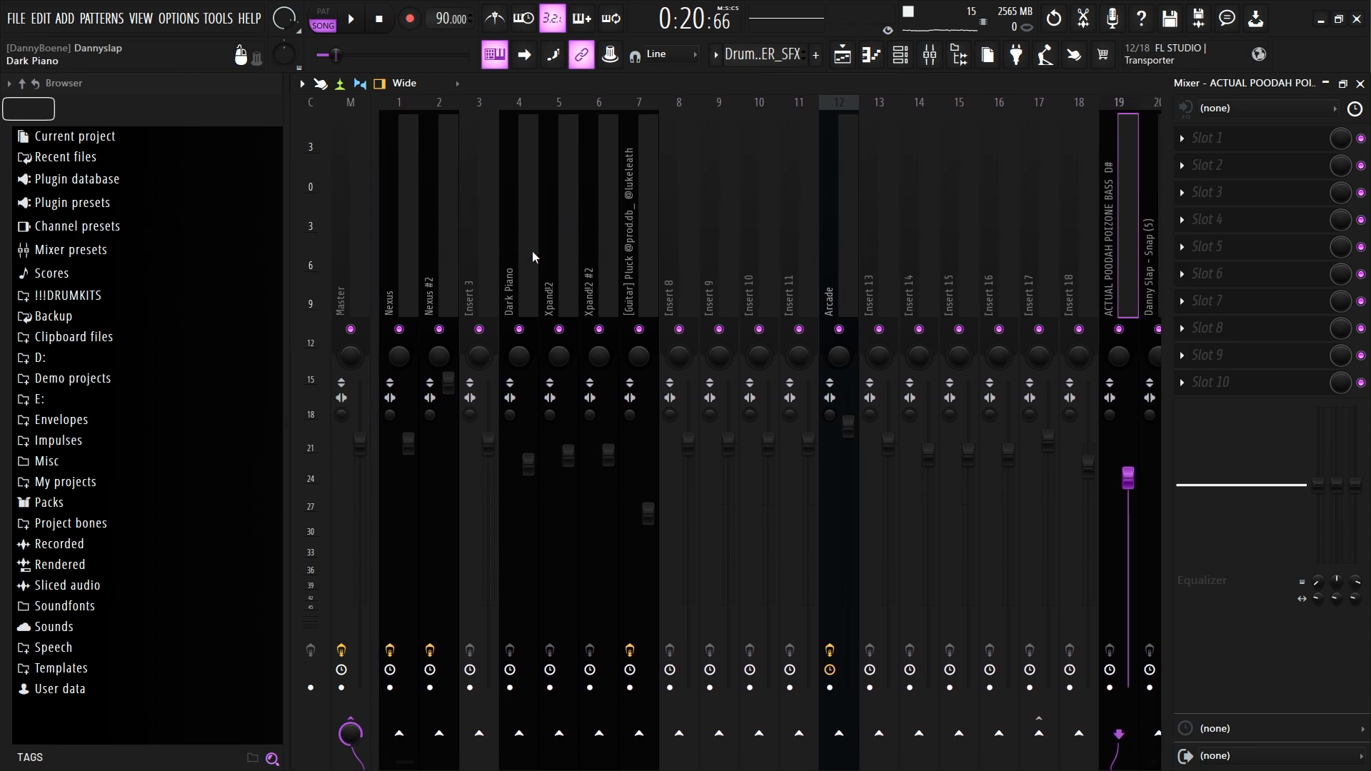
{"action": "left_click", "coordinate": [364, 261]}
{"action": "left_click", "coordinate": [1234, 249]}
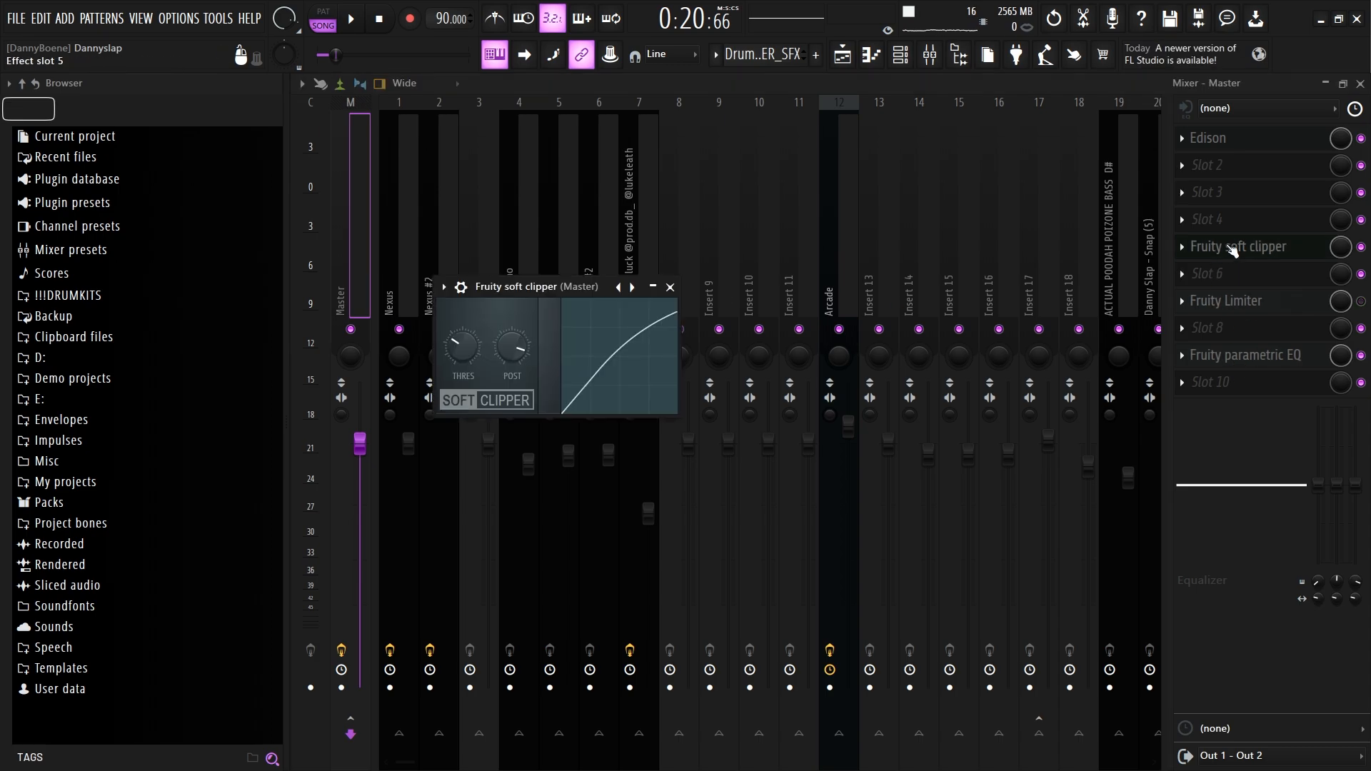
{"action": "left_click", "coordinate": [1259, 301]}
{"action": "left_click", "coordinate": [1260, 301]}
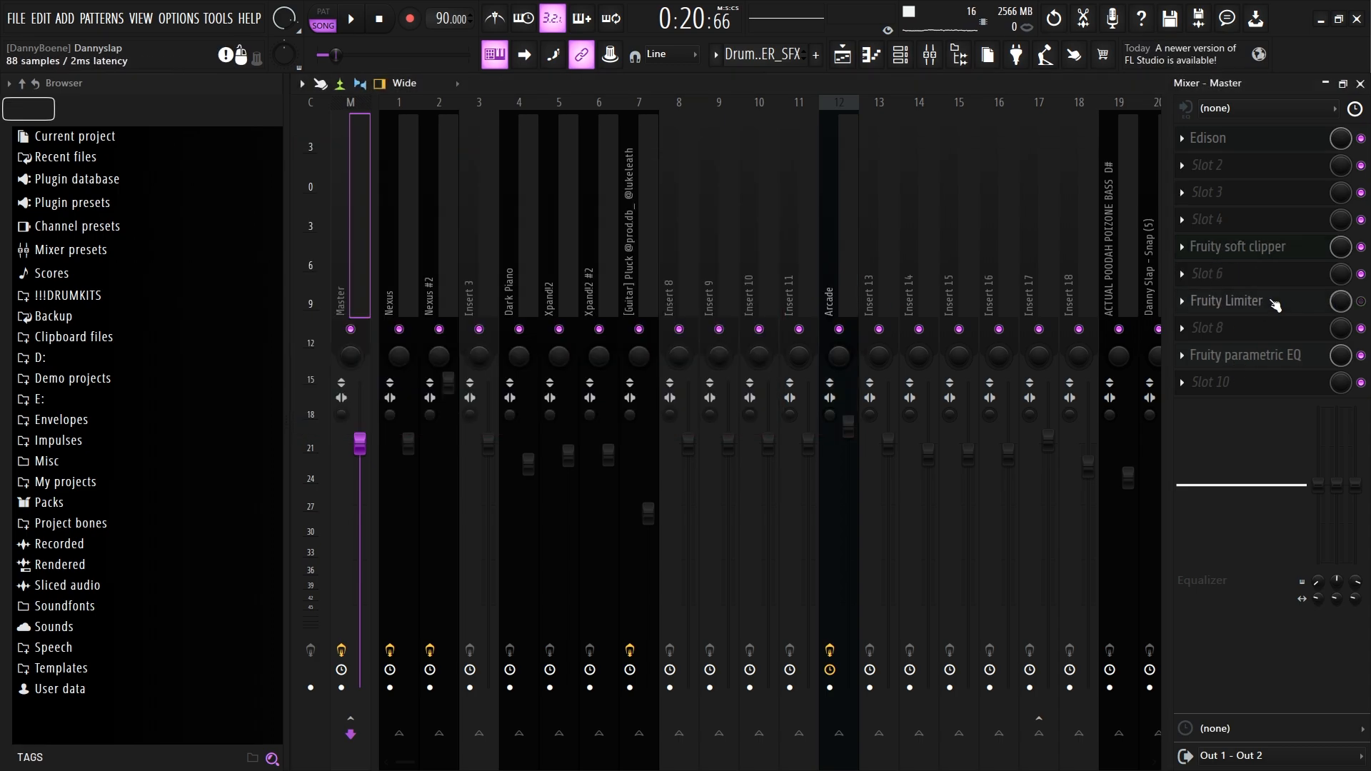
{"action": "left_click", "coordinate": [1266, 361]}
{"action": "left_click", "coordinate": [1266, 363]}
{"action": "left_click", "coordinate": [1360, 84]}
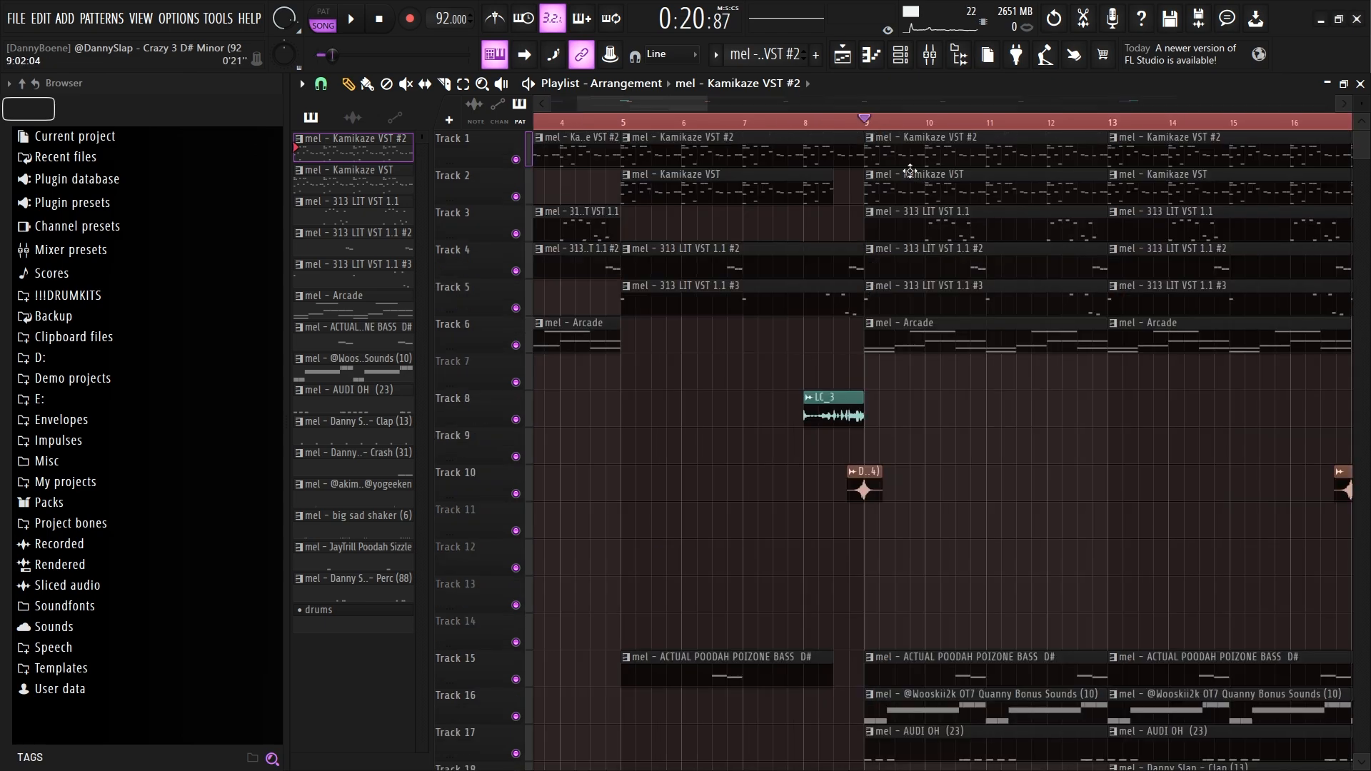
Step: Solo Kamikaze VST #2 on track 1, play its notes in the piano roll, and view its instrument
{"action": "left_click", "coordinate": [516, 159], "text": "ctrl"}
{"action": "double_click", "coordinate": [865, 166]}
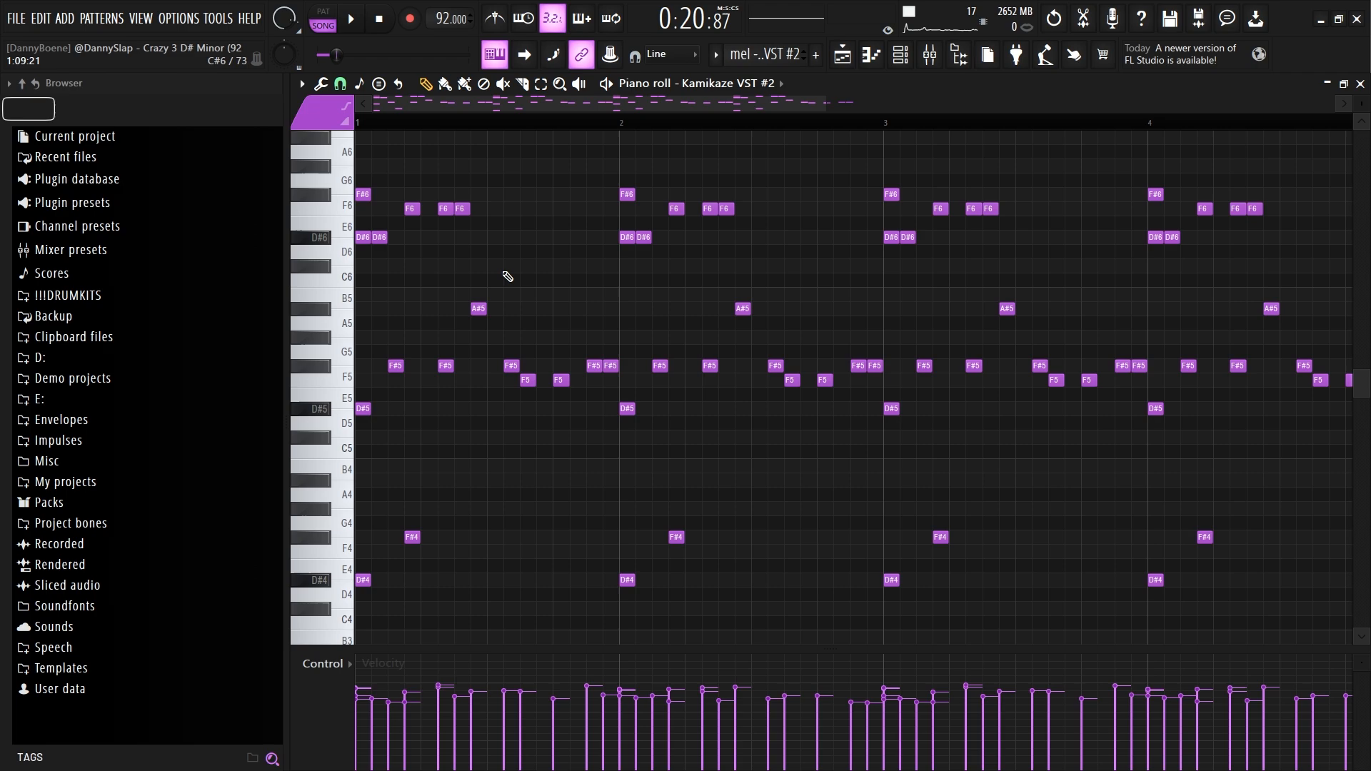
{"action": "scroll", "coordinate": [511, 268], "scroll_direction": "up", "scroll_amount": 1}
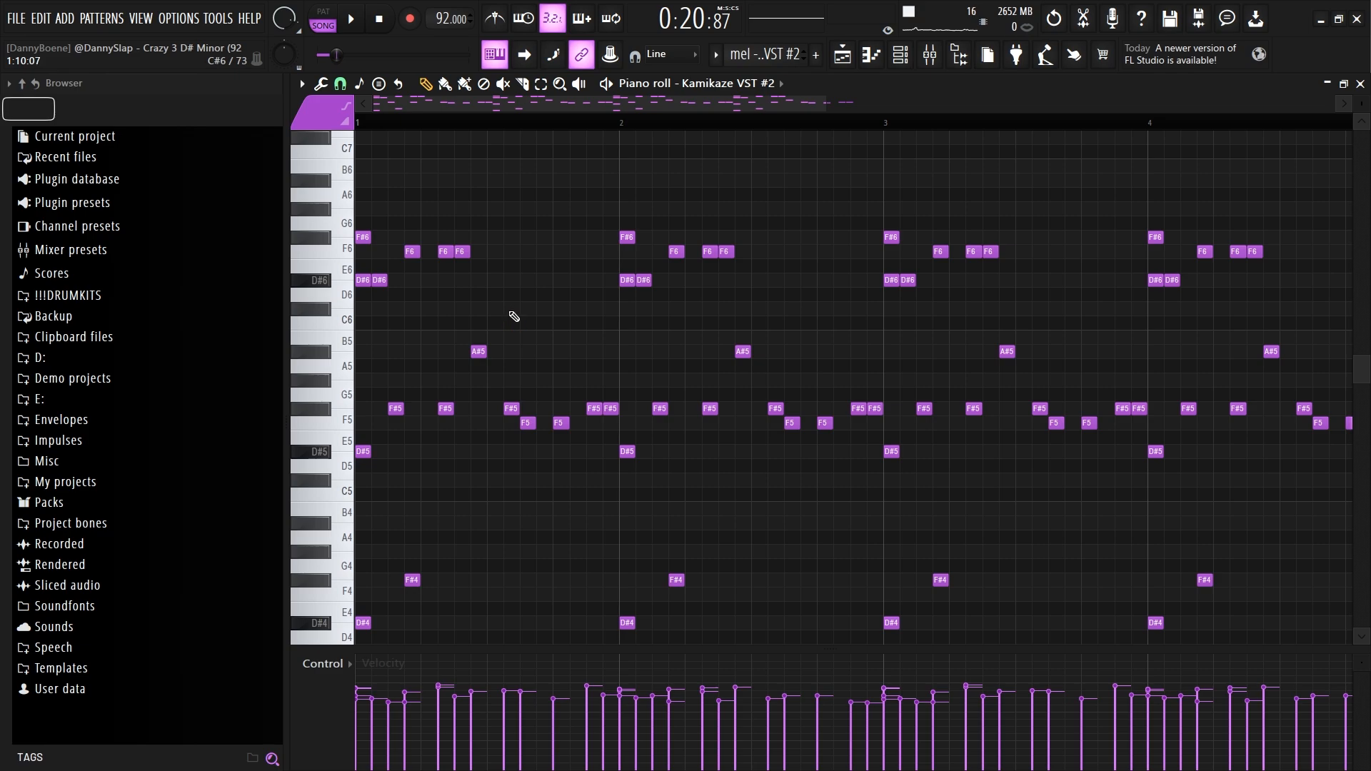
{"action": "scroll", "coordinate": [514, 195], "scroll_direction": "down", "scroll_amount": 1}
{"action": "scroll", "coordinate": [550, 185], "scroll_direction": "down", "scroll_amount": 1}
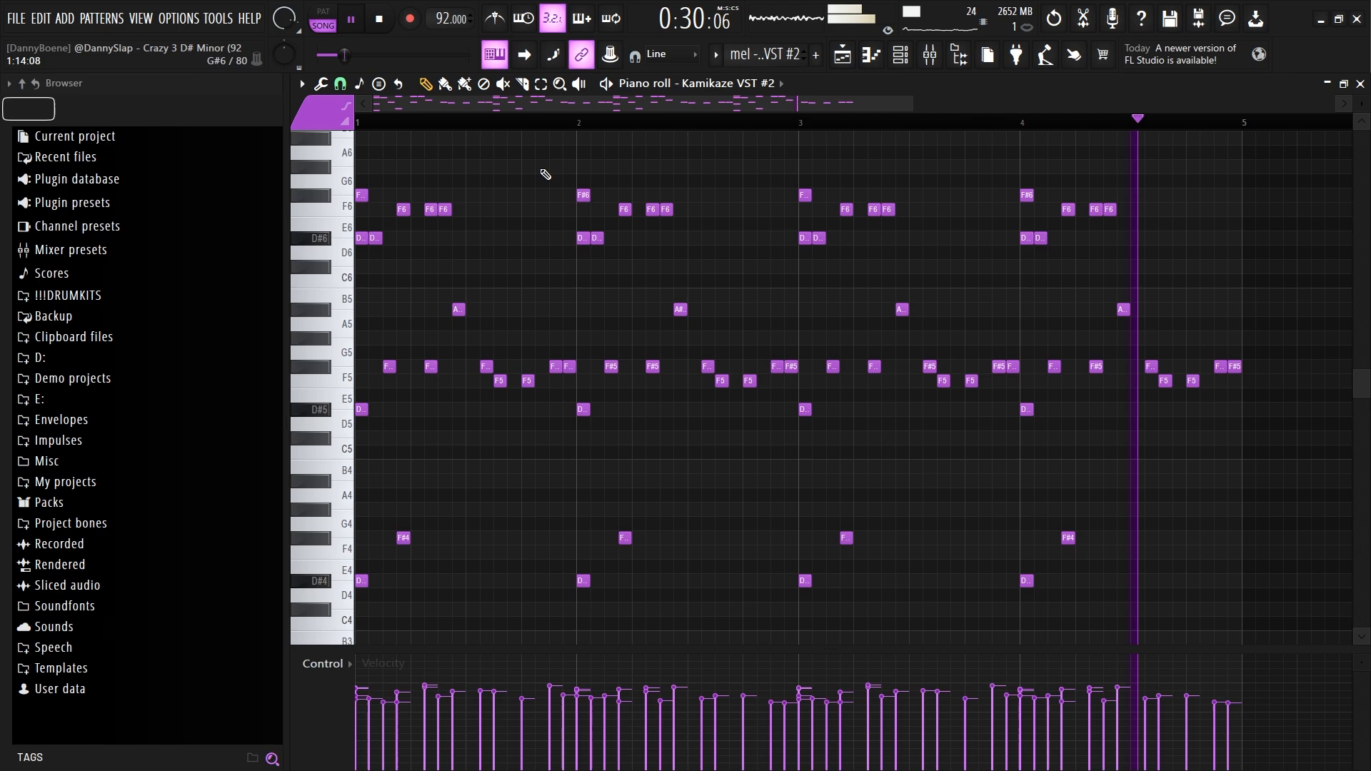
{"action": "key", "text": "space"}
{"action": "key", "text": "F5"}
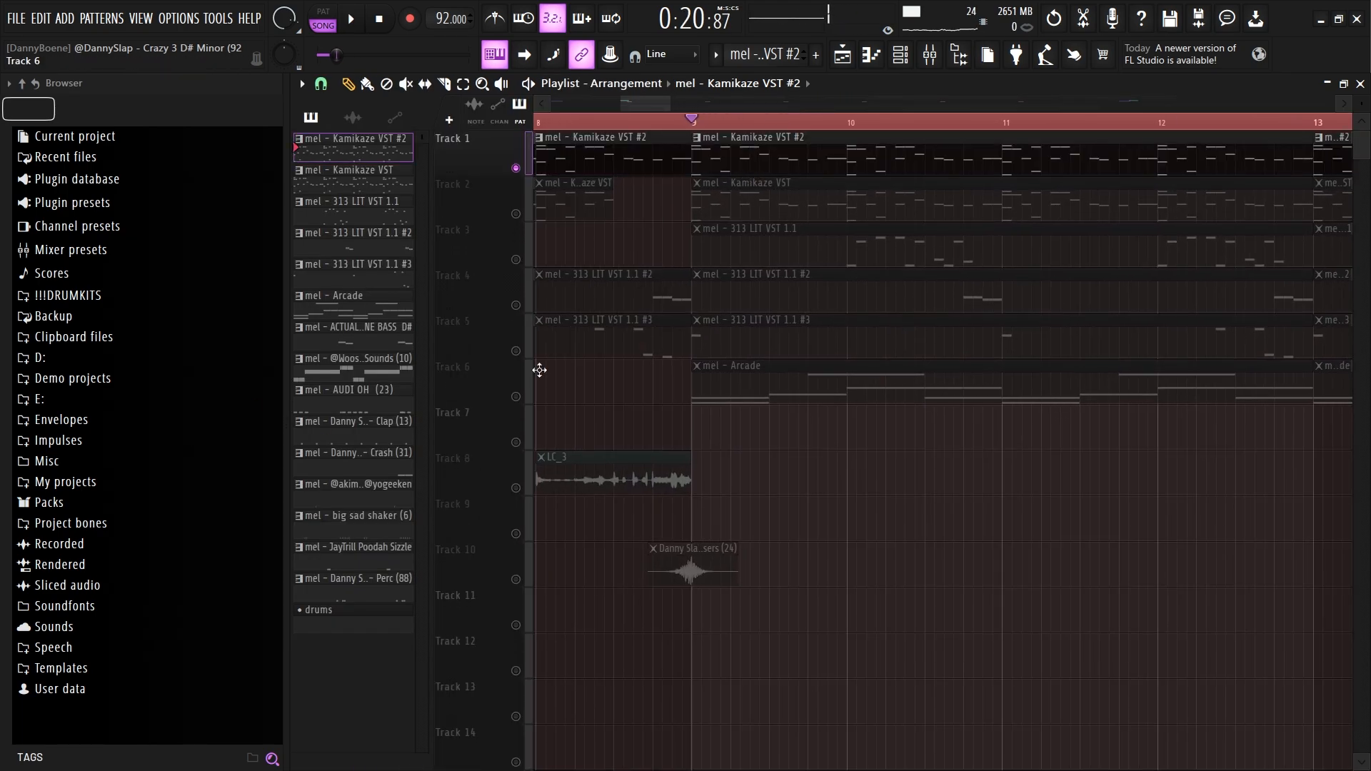
{"action": "key", "text": "F6"}
{"action": "left_click", "coordinate": [465, 122]}
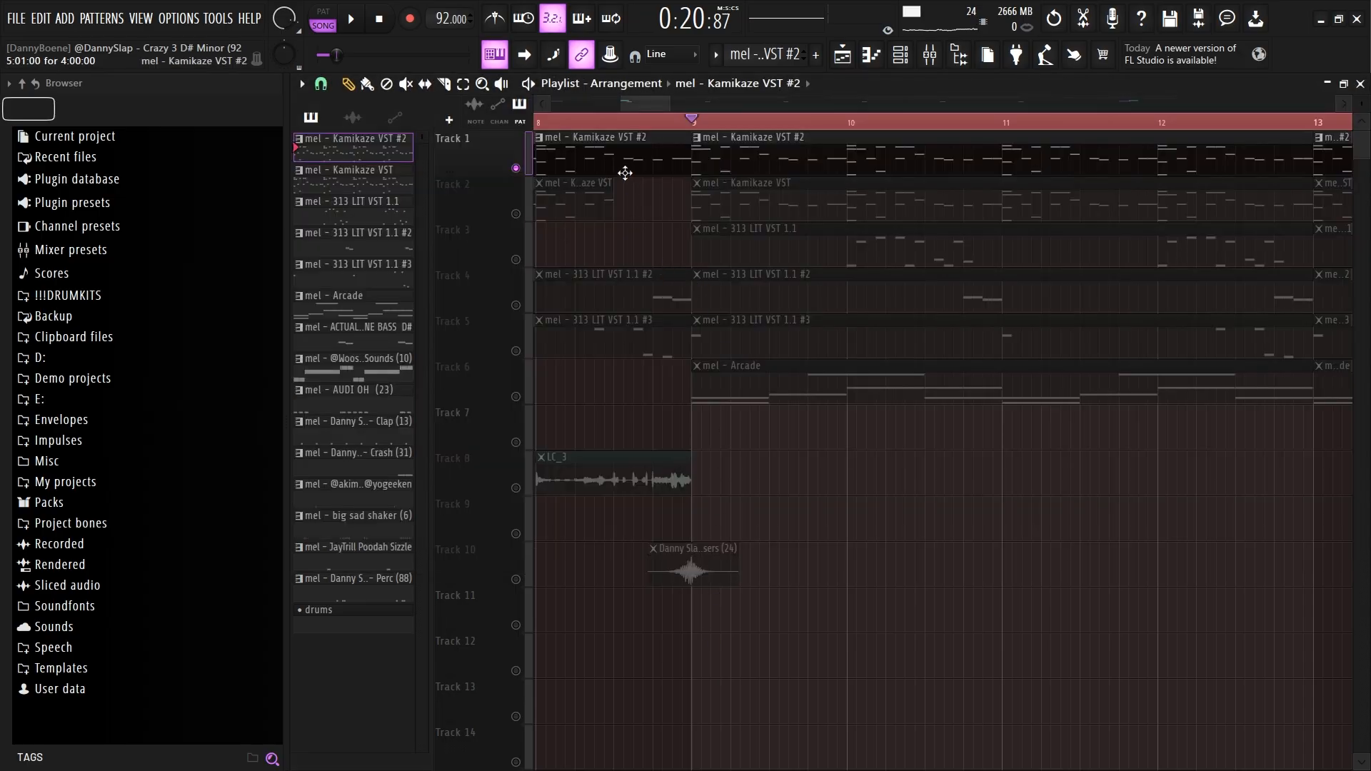
Step: Open the Kamikaze VST pattern from track 2, view its instrument, and play its notes in the piano roll
{"action": "double_click", "coordinate": [765, 214]}
{"action": "scroll", "coordinate": [769, 221], "scroll_direction": "up", "scroll_amount": 3}
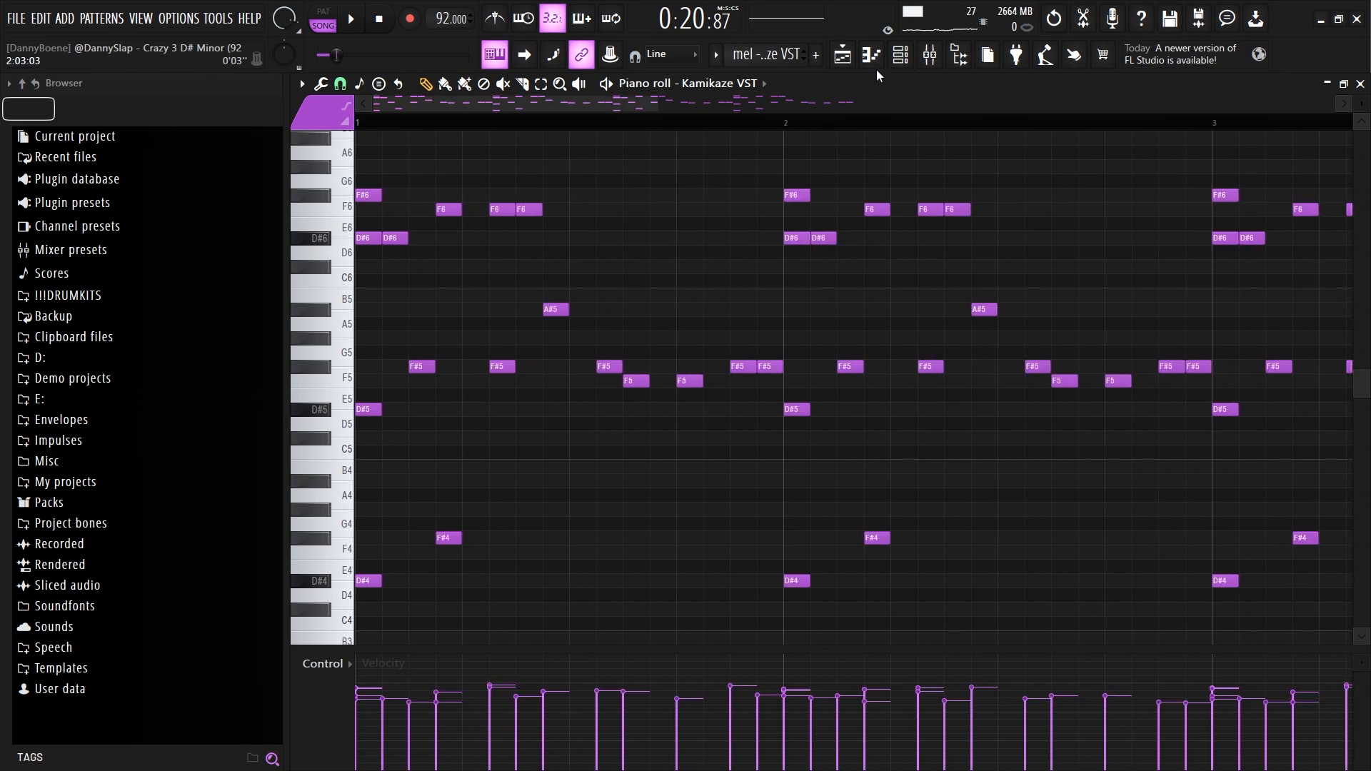
{"action": "key", "text": "F6"}
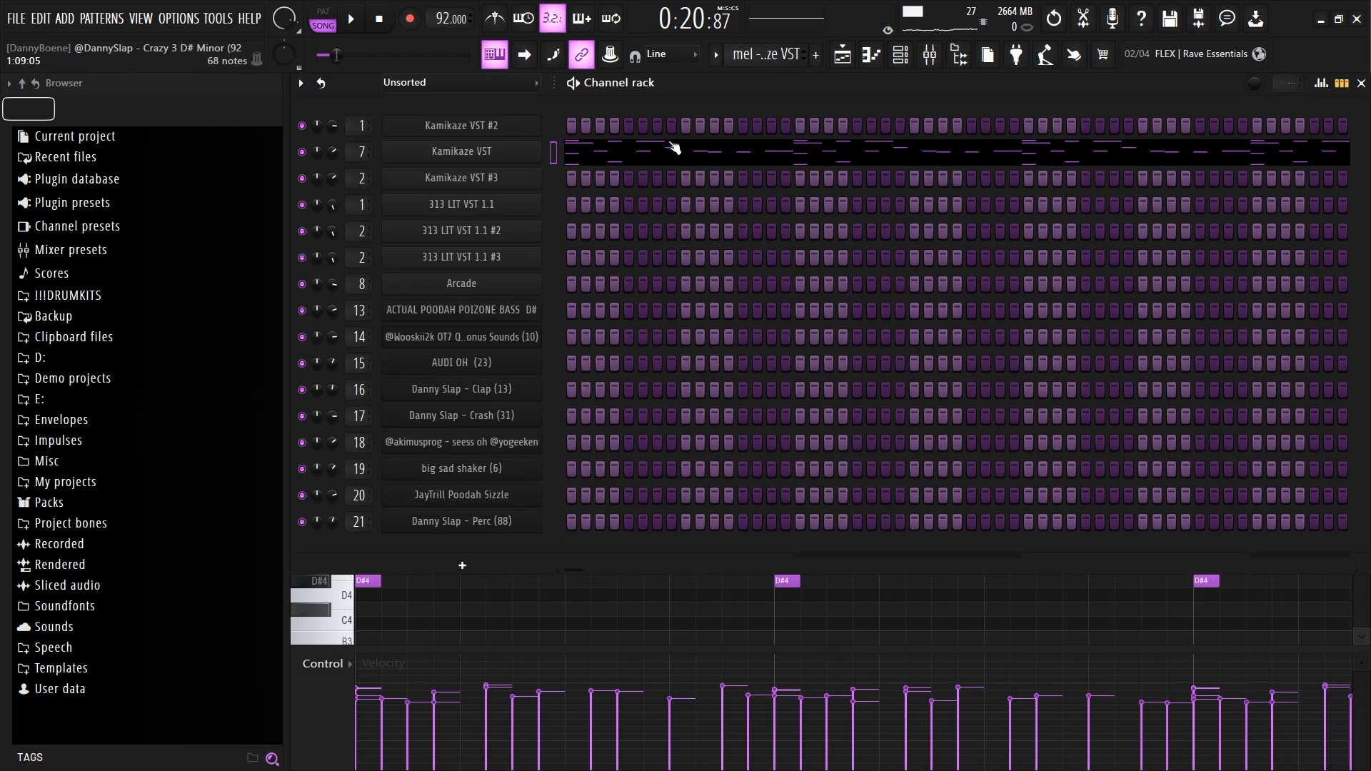
{"action": "left_click", "coordinate": [456, 153]}
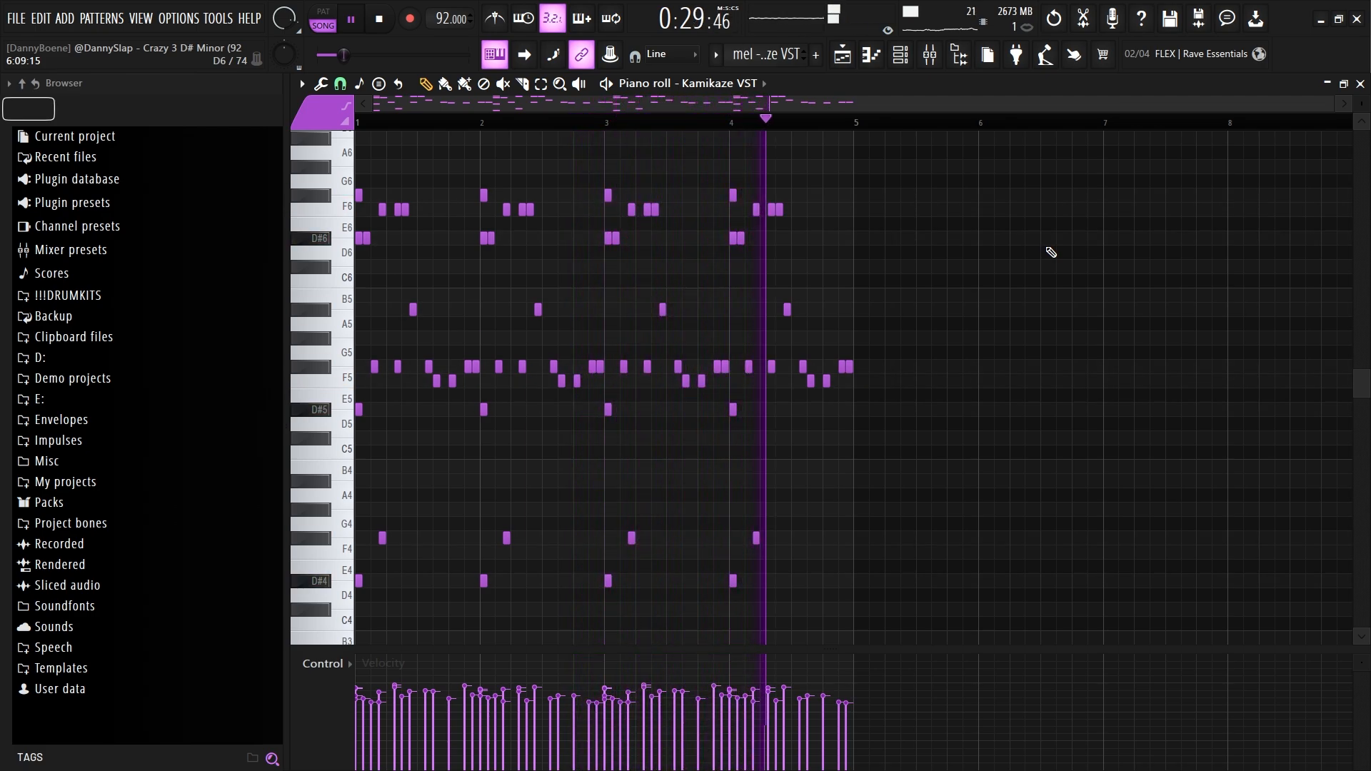
{"action": "key", "text": "space"}
{"action": "key", "text": "F5"}
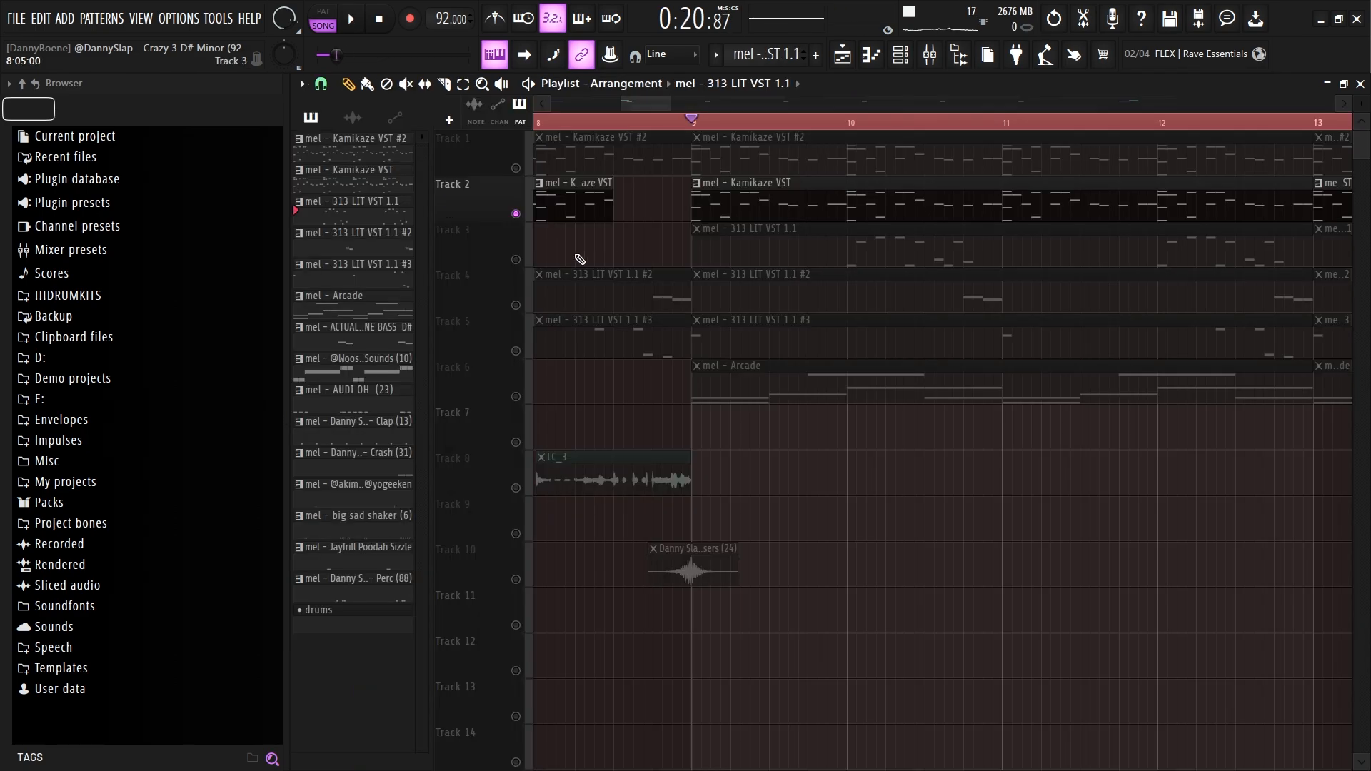
Step: Solo 313 LIT VST 1.1 on track 3, view its instrument preset, and play its notes in the piano roll
{"action": "left_click", "coordinate": [518, 260]}
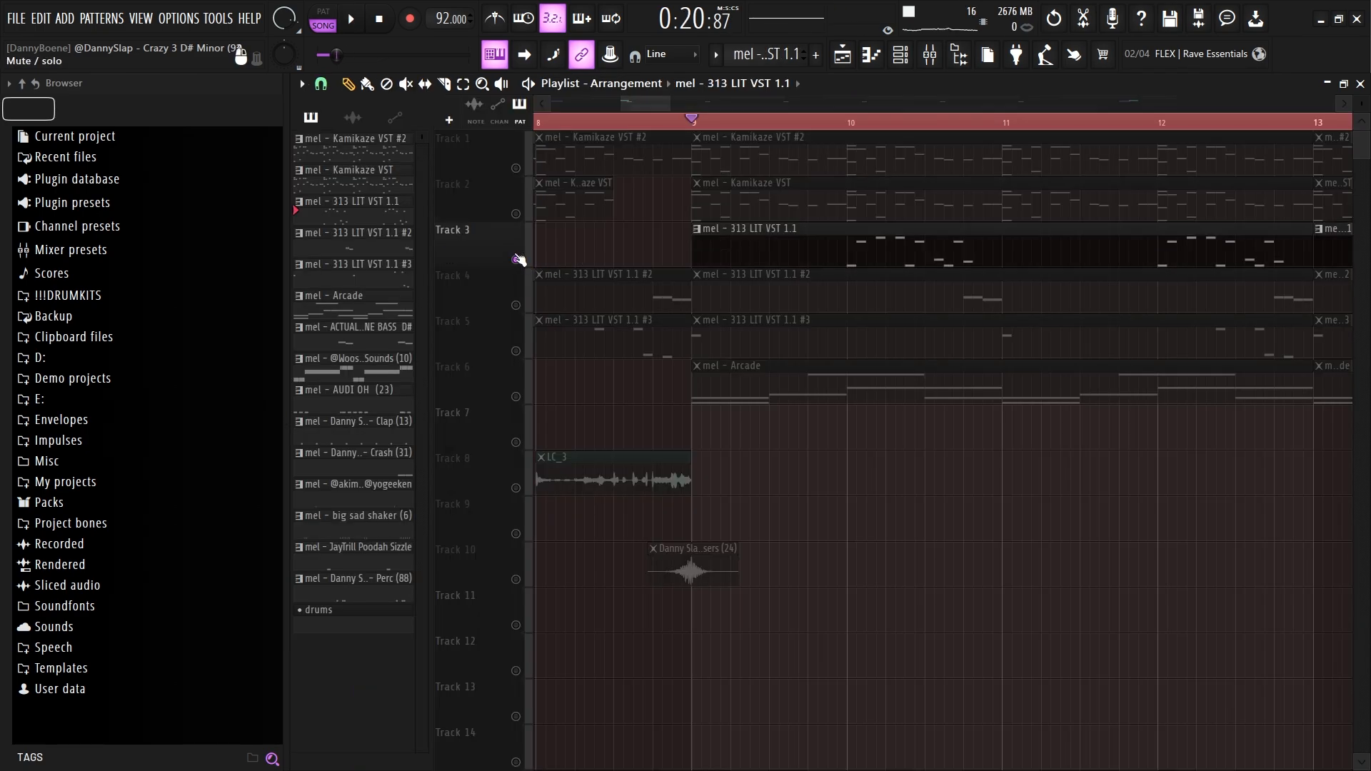
{"action": "double_click", "coordinate": [729, 255]}
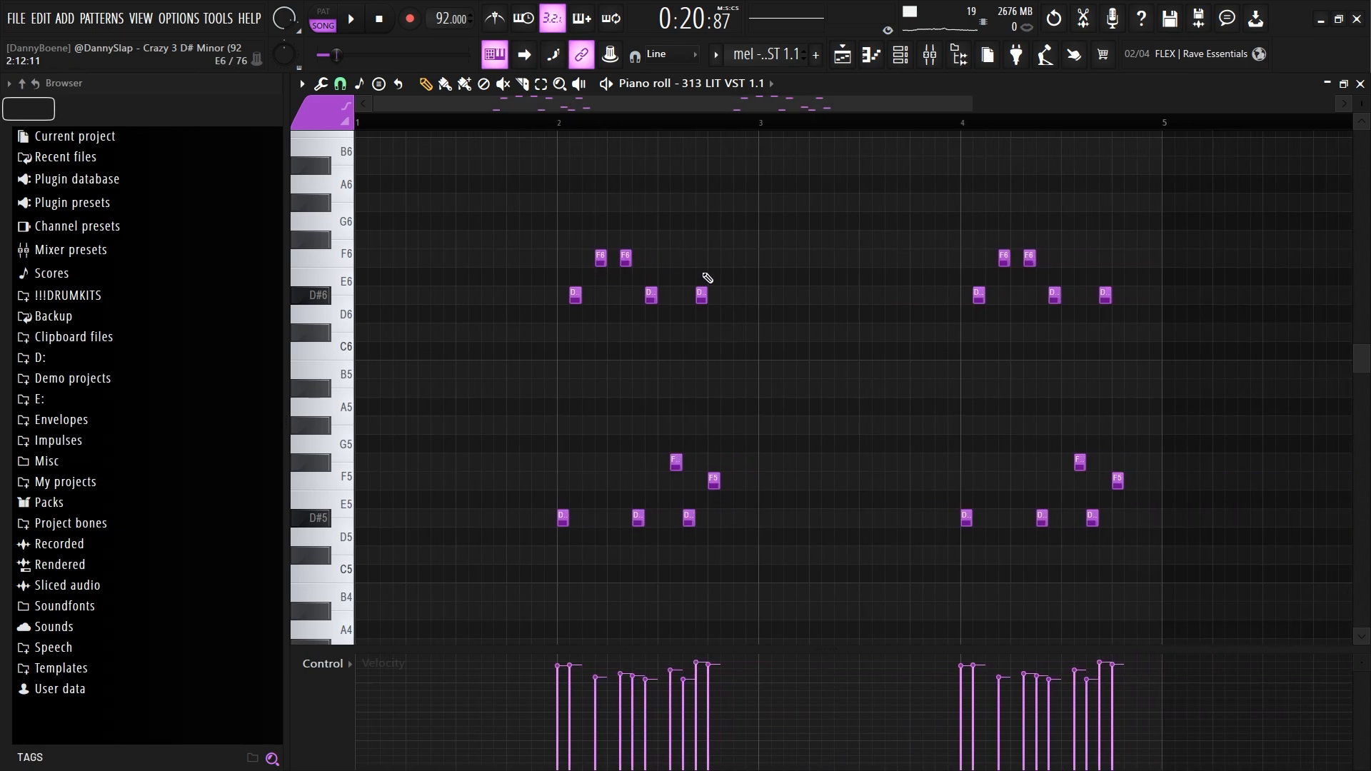
{"action": "key", "text": "F6"}
{"action": "left_click", "coordinate": [503, 205]}
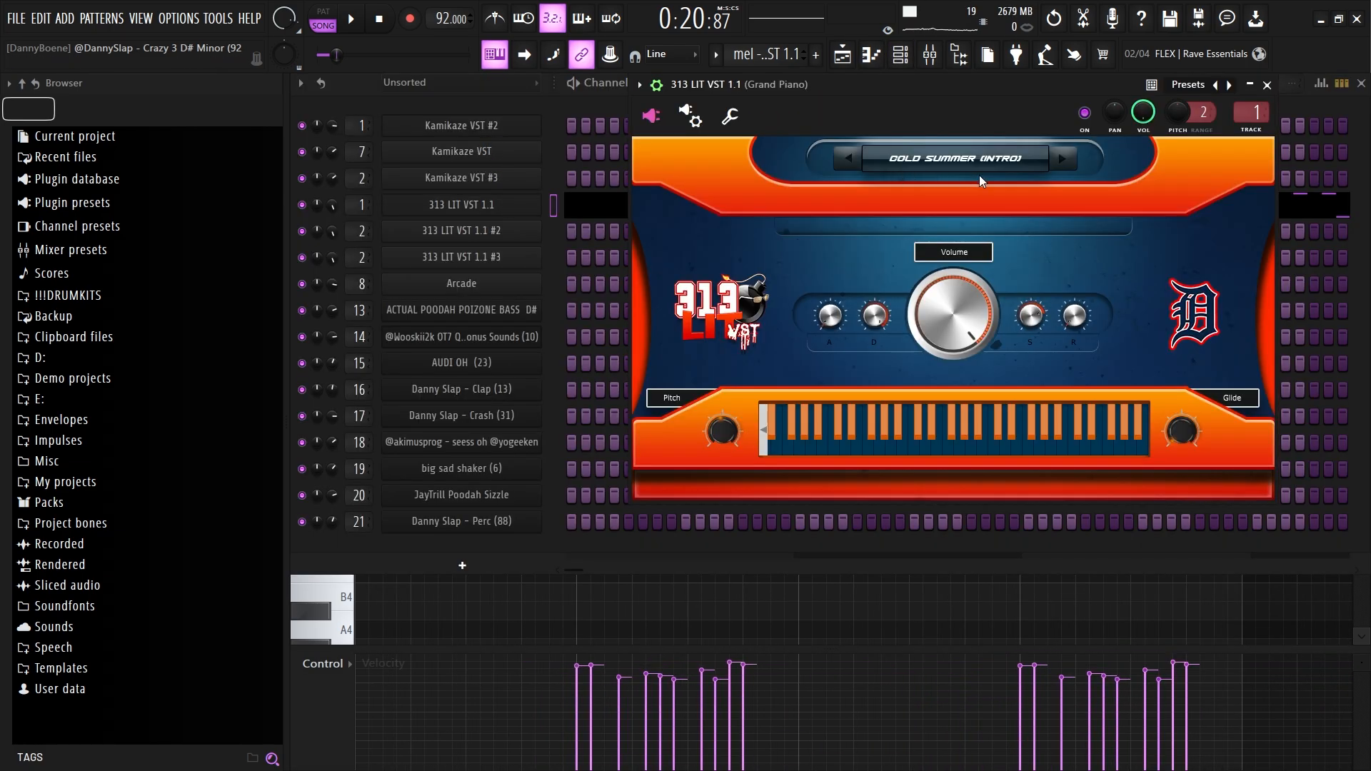
{"action": "key", "text": "F7"}
{"action": "key", "text": "space"}
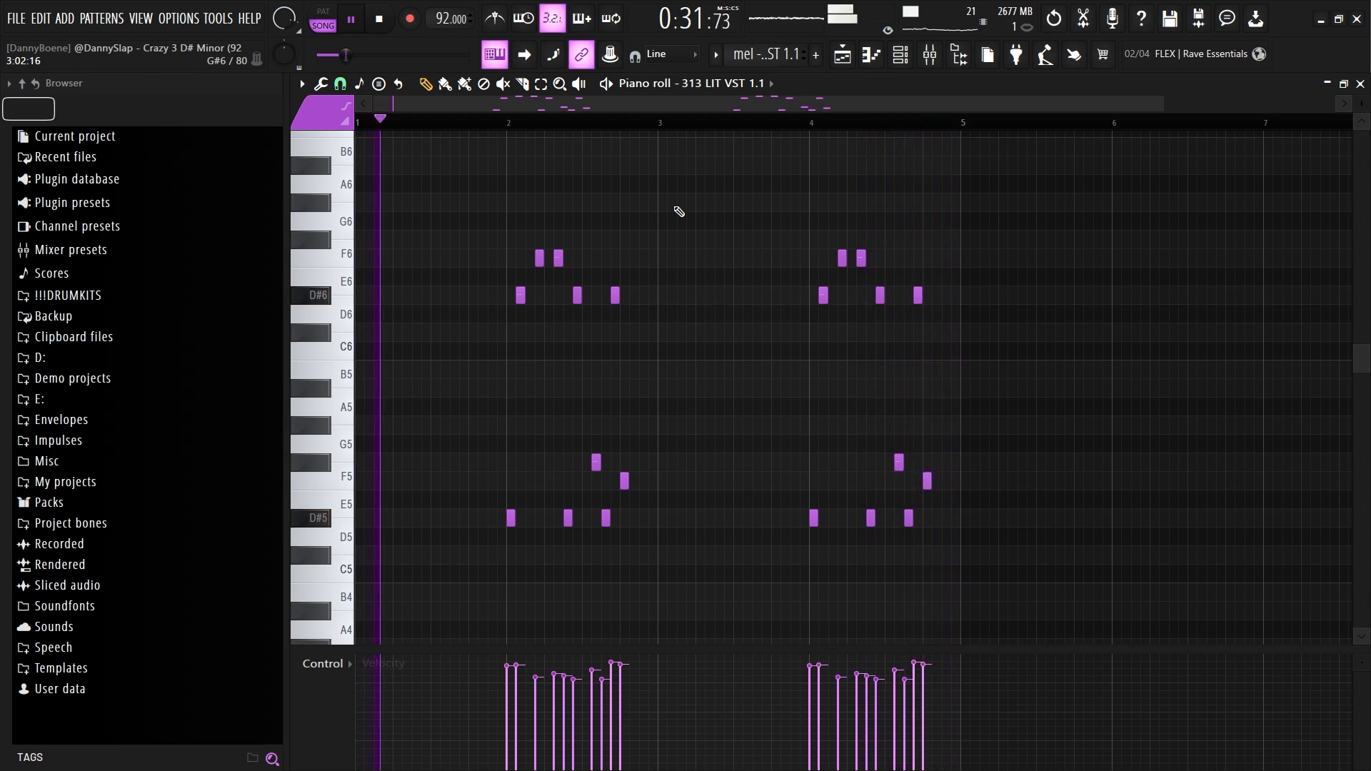
{"action": "key", "text": "space"}
{"action": "key", "text": "F5"}
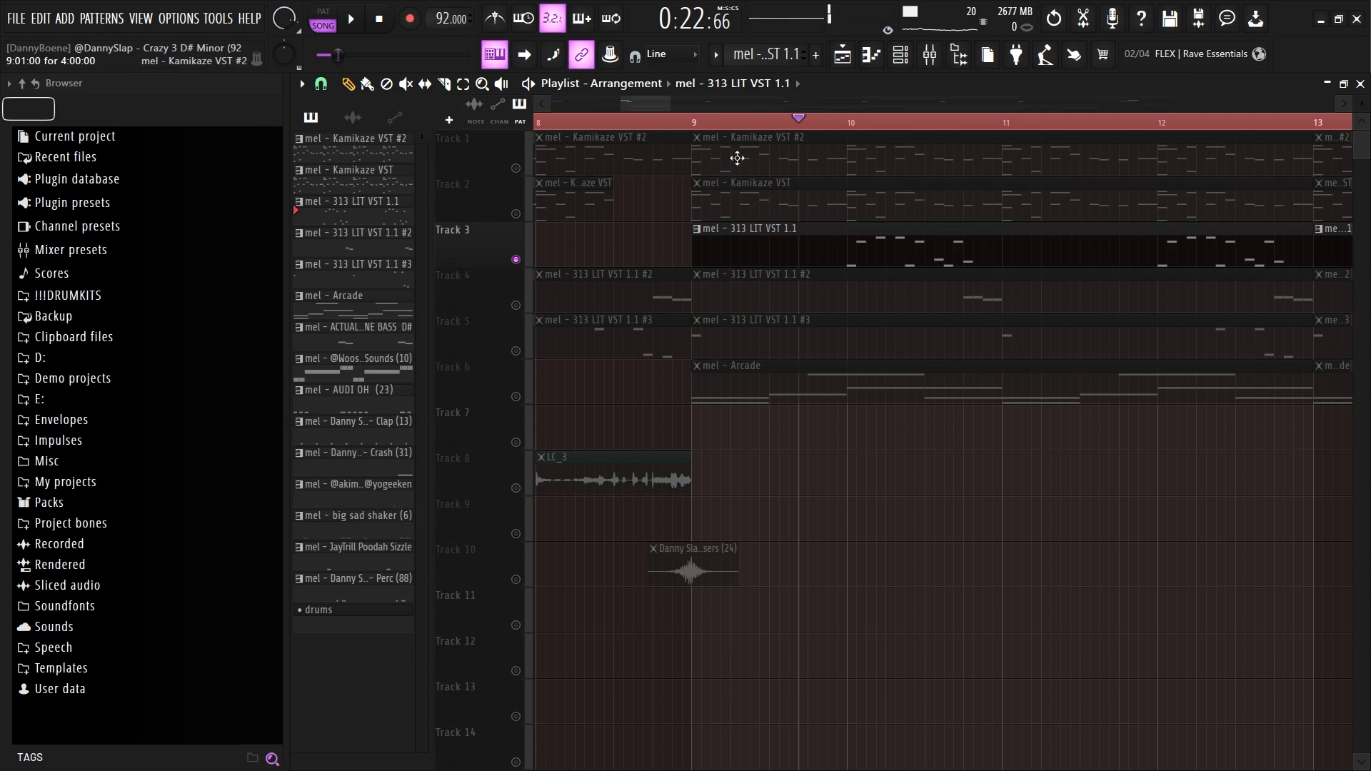
Step: Open the 313 LIT VST 1.1 #2 pattern from track 4, view its instrument preset, and play its notes
{"action": "double_click", "coordinate": [707, 286]}
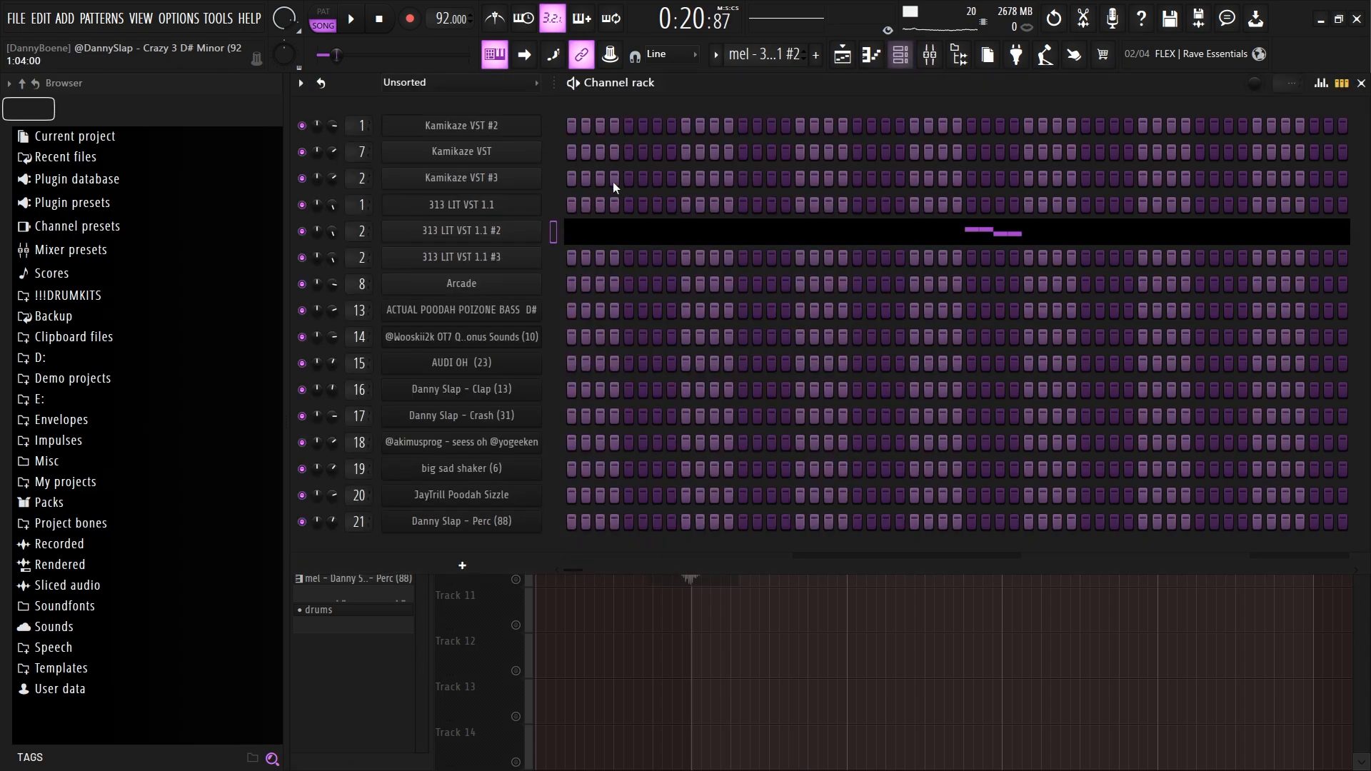
{"action": "left_click", "coordinate": [527, 239]}
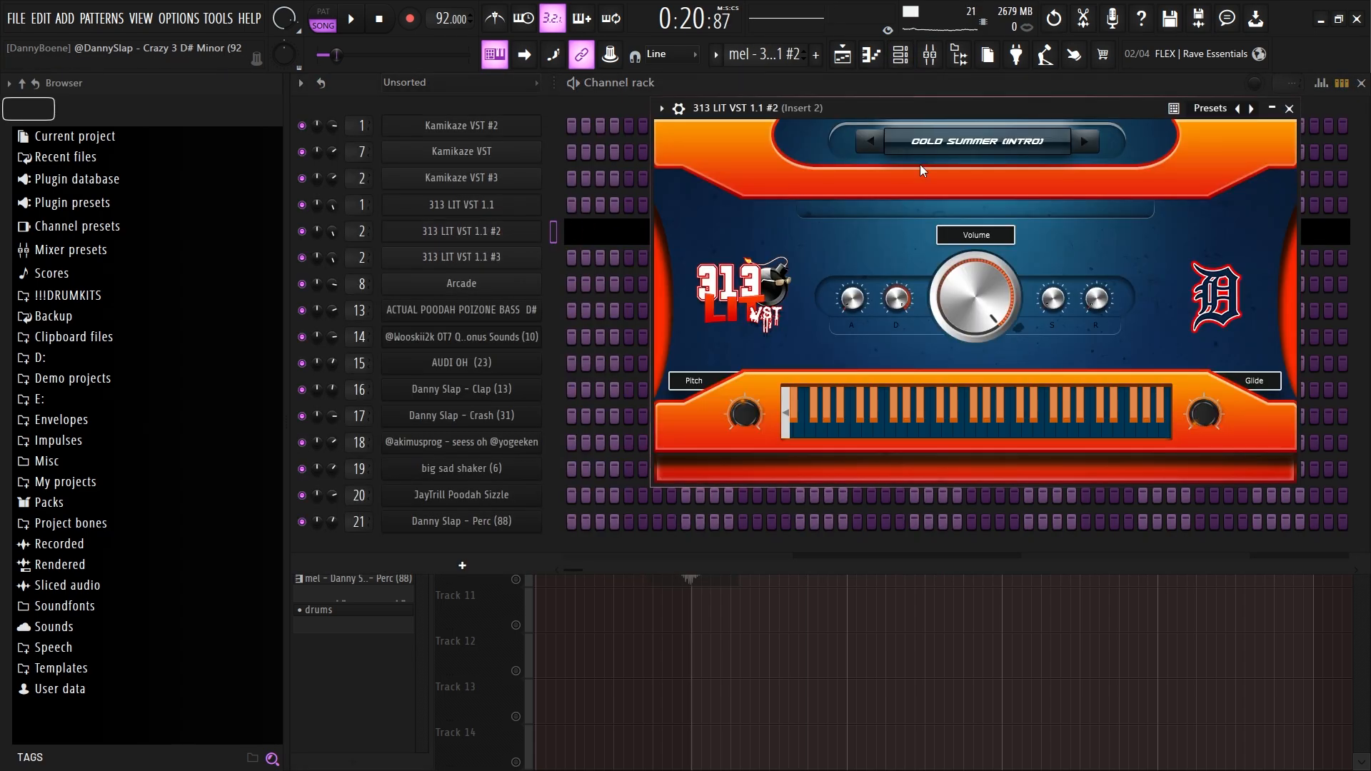
{"action": "key", "text": "F5"}
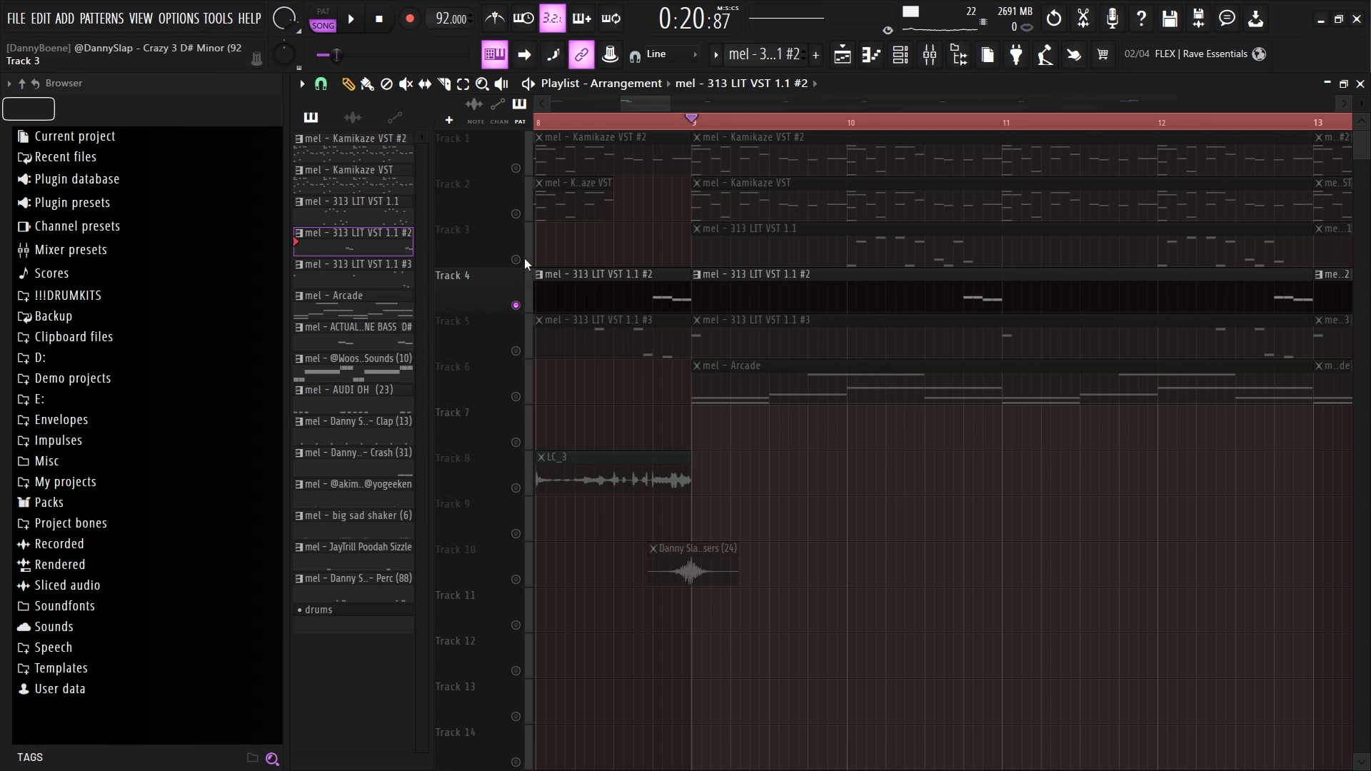
{"action": "key", "text": "F7"}
{"action": "key", "text": "space"}
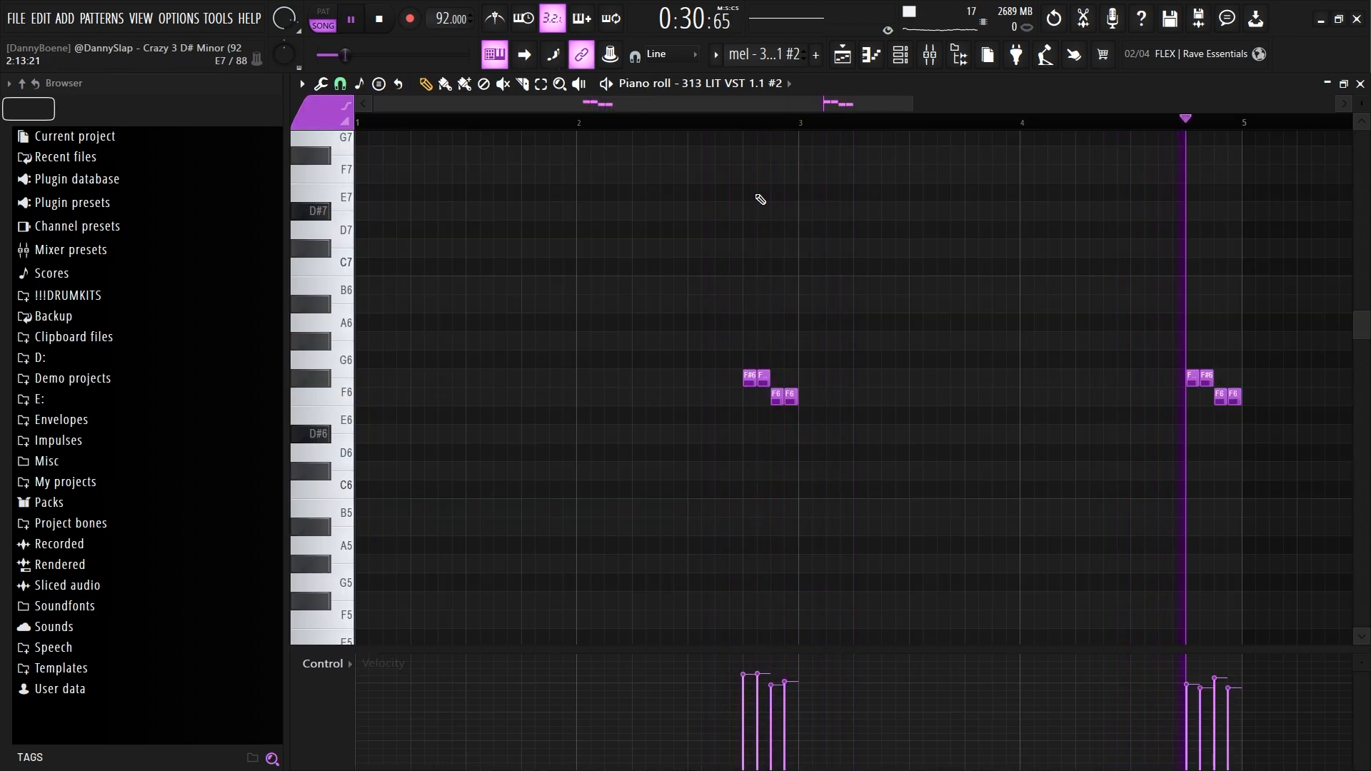
{"action": "key", "text": "space"}
{"action": "left_click", "coordinate": [1359, 85]}
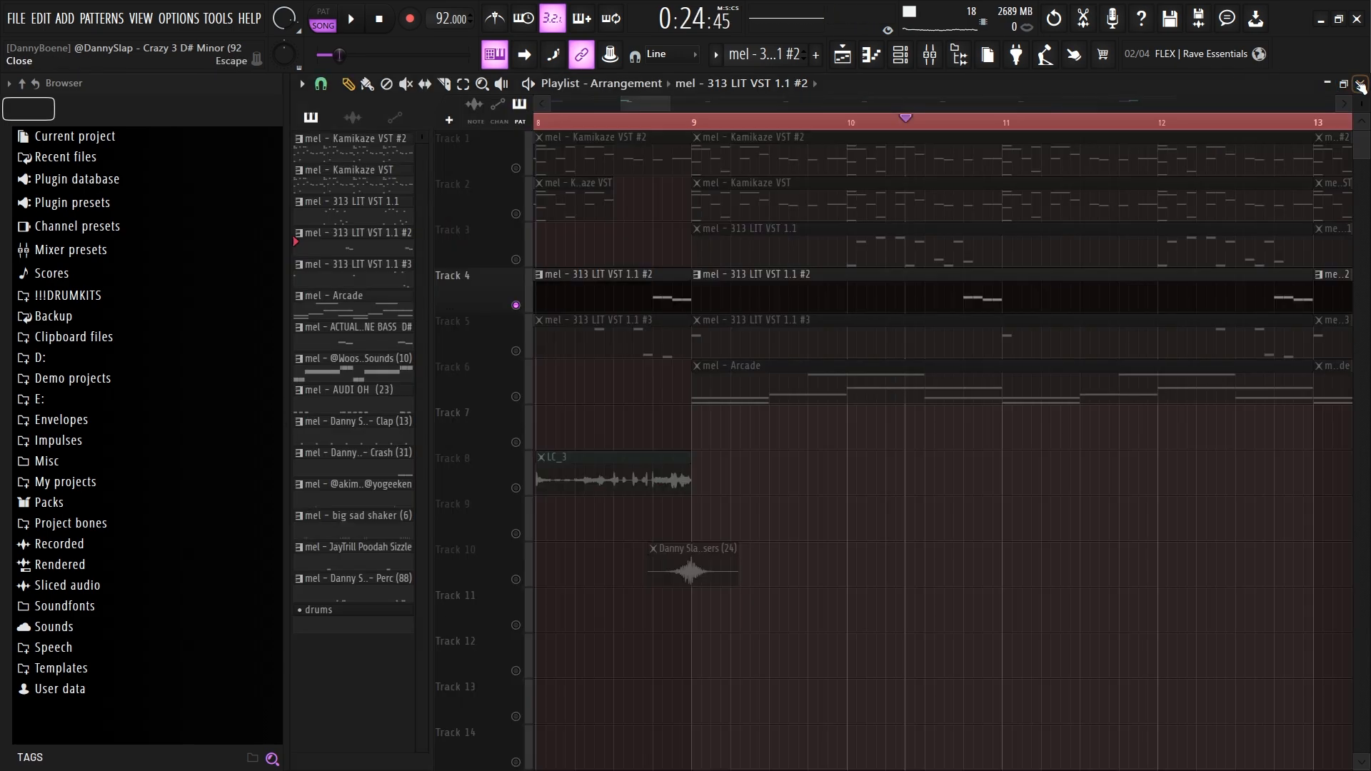
Step: Open the 313 LIT VST 1.1 #3 pattern from track 5, play its notes in the piano roll, and close it
{"action": "double_click", "coordinate": [830, 329]}
{"action": "key", "text": "space"}
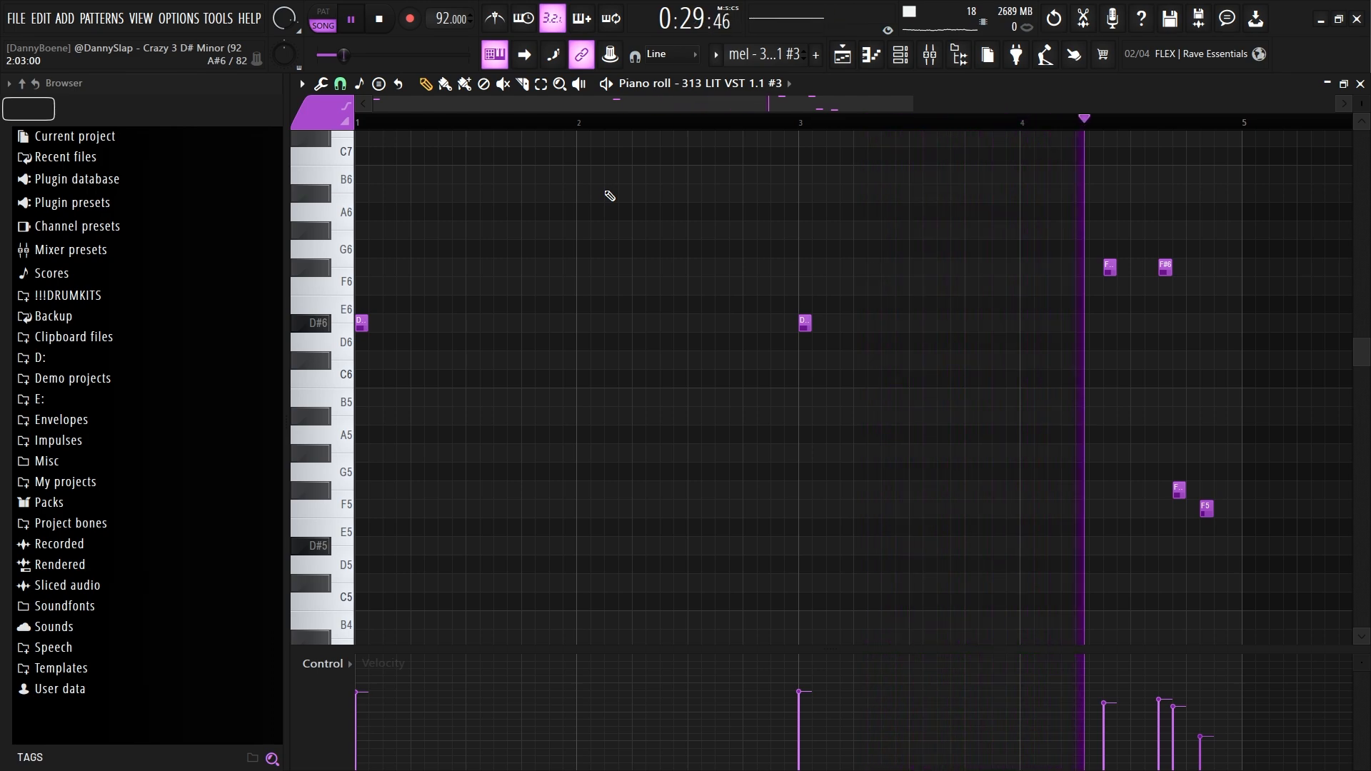
{"action": "key", "text": "space"}
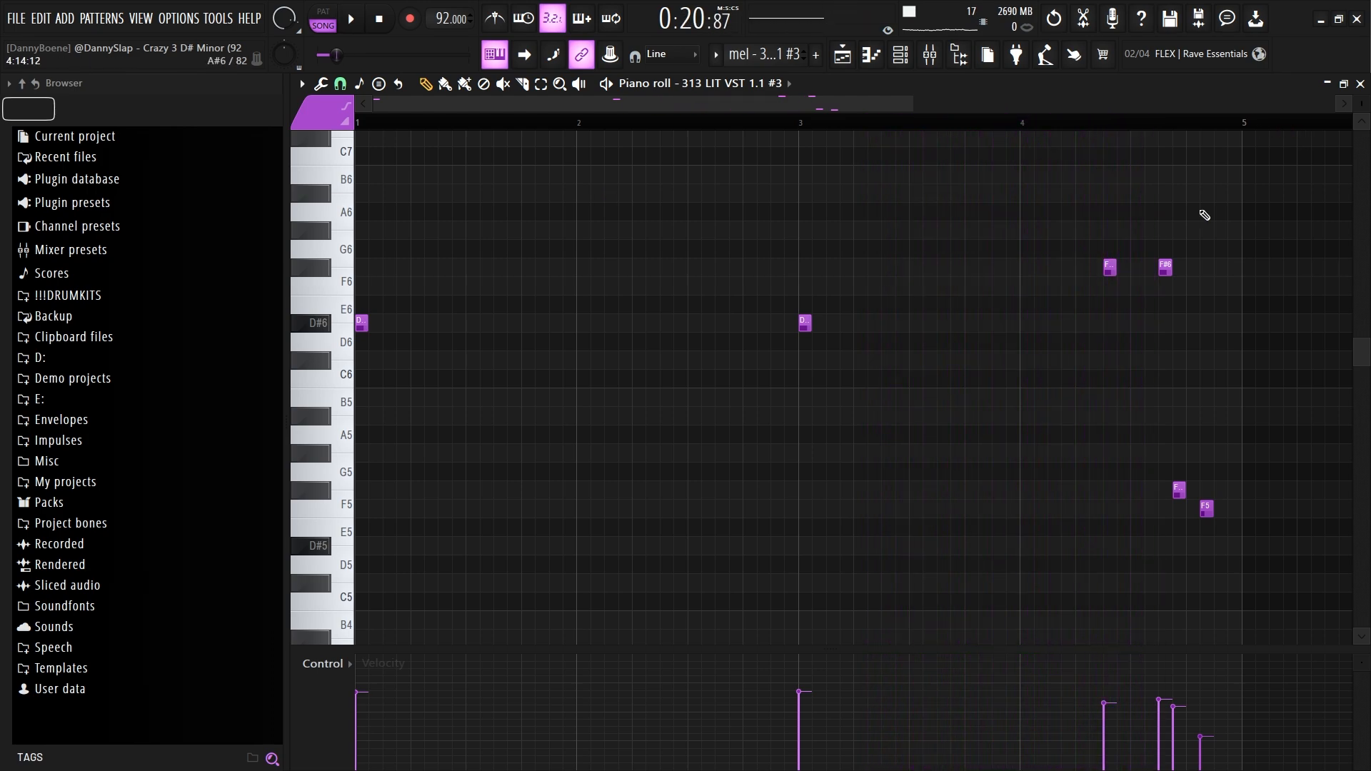
{"action": "left_click", "coordinate": [1361, 83]}
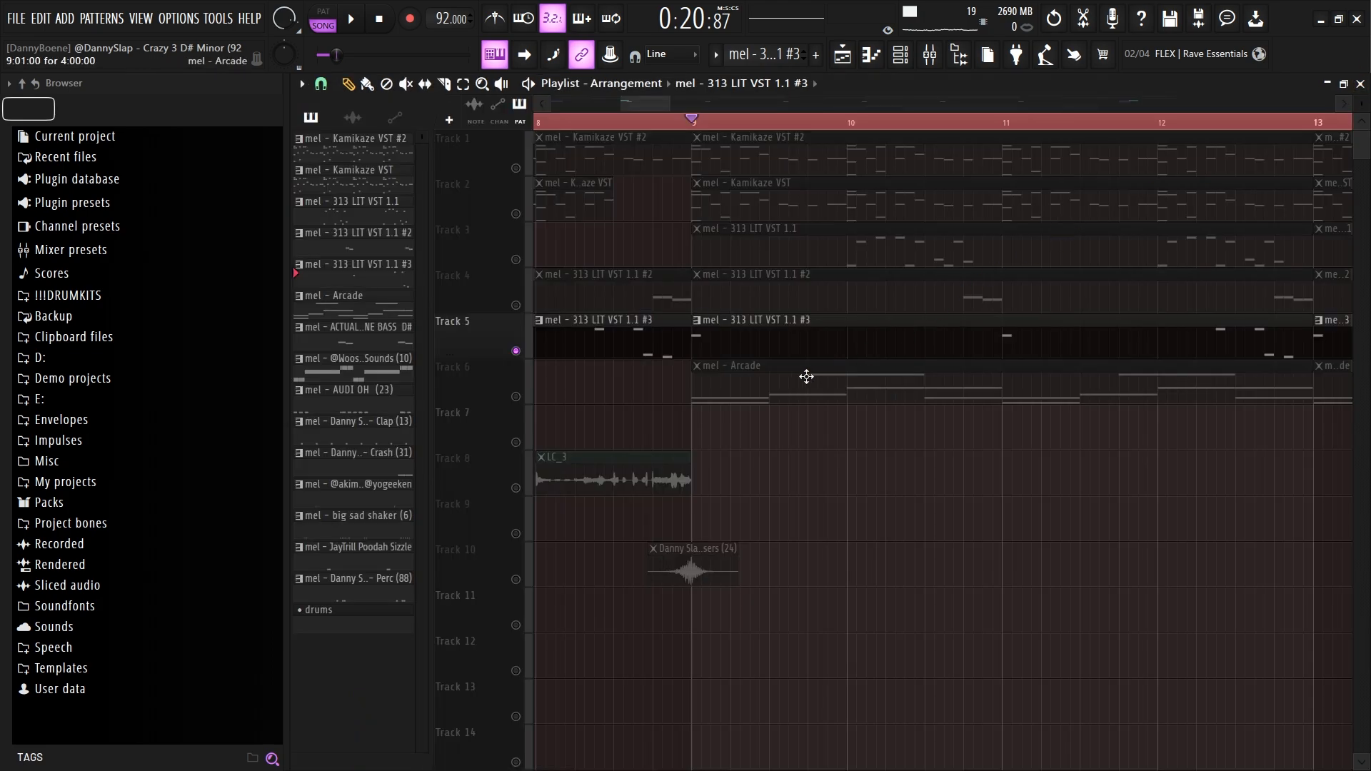
Step: Open the Arcade pattern from track 6, play its notes in the piano roll, and view its instrument
{"action": "double_click", "coordinate": [719, 383]}
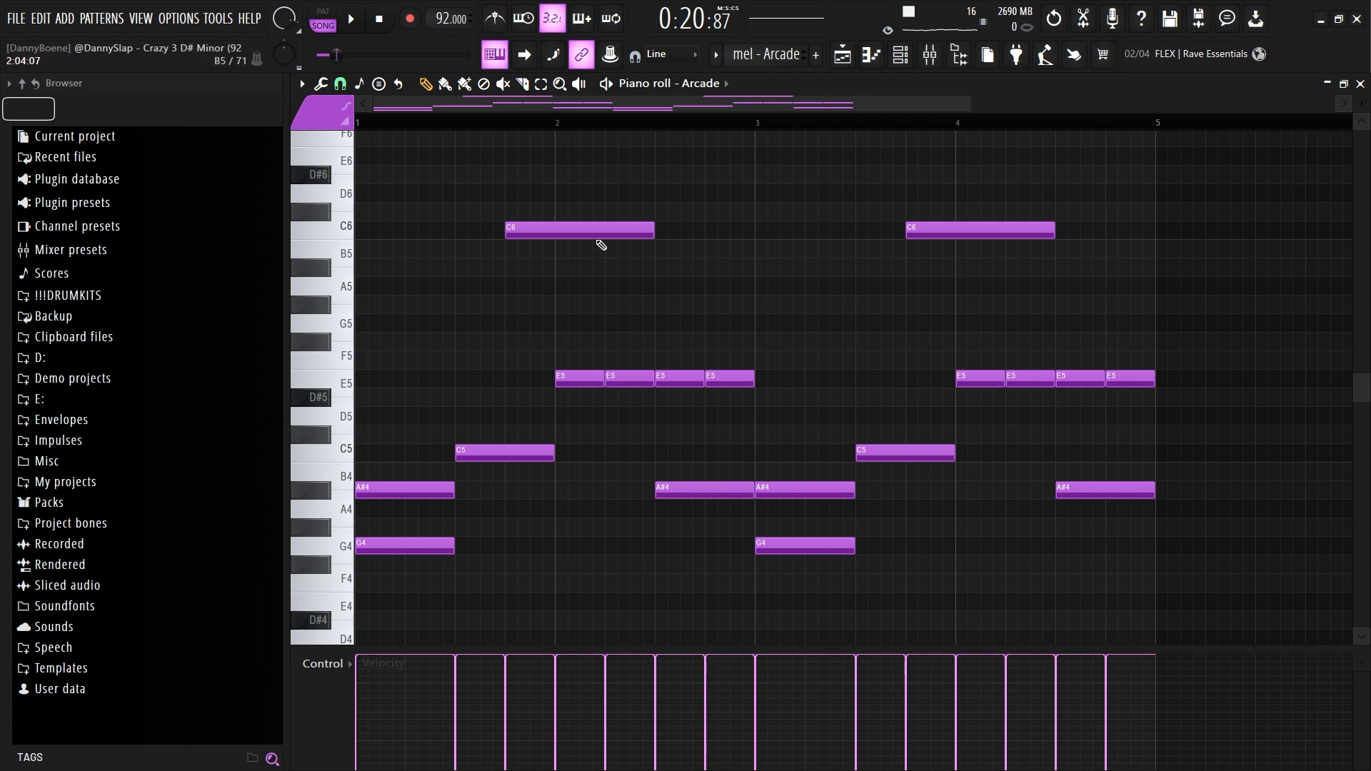
{"action": "scroll", "coordinate": [572, 253], "scroll_direction": "down", "scroll_amount": 2}
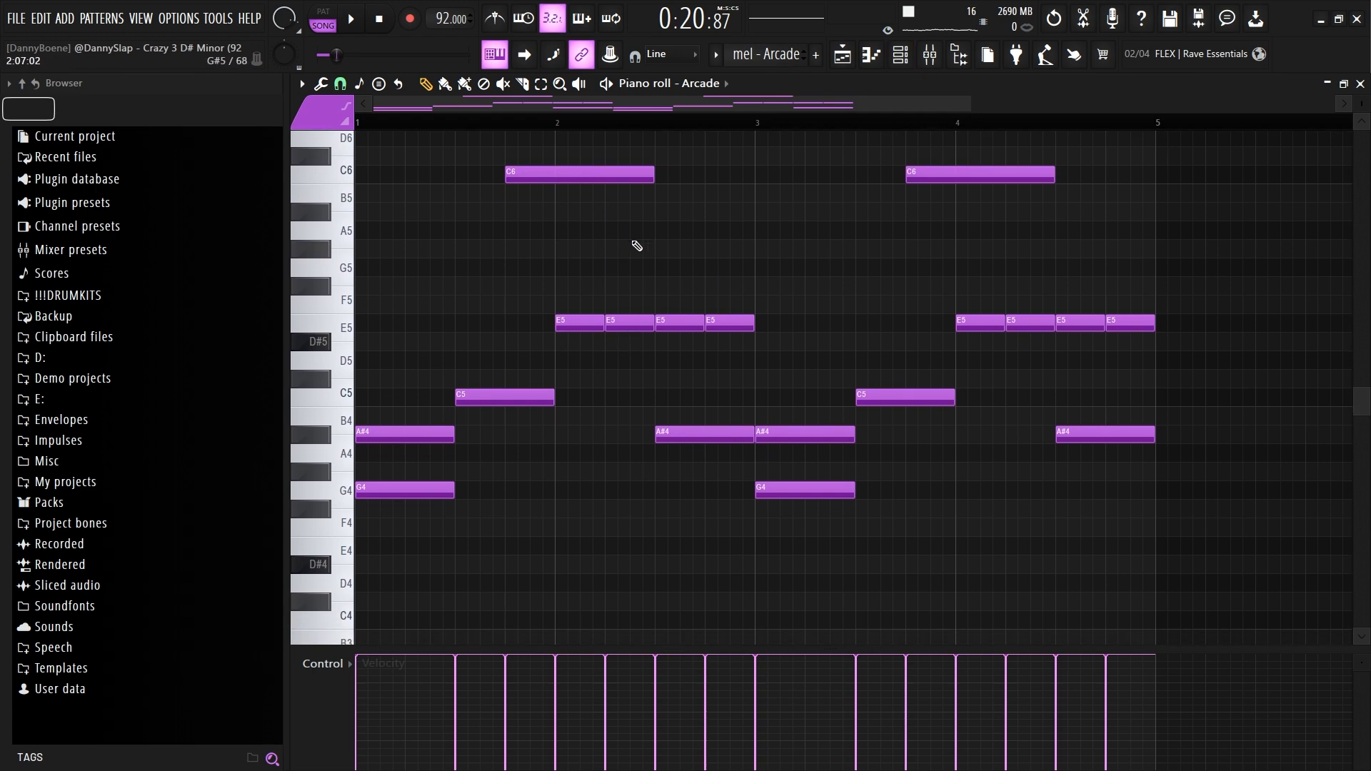
{"action": "key", "text": "space"}
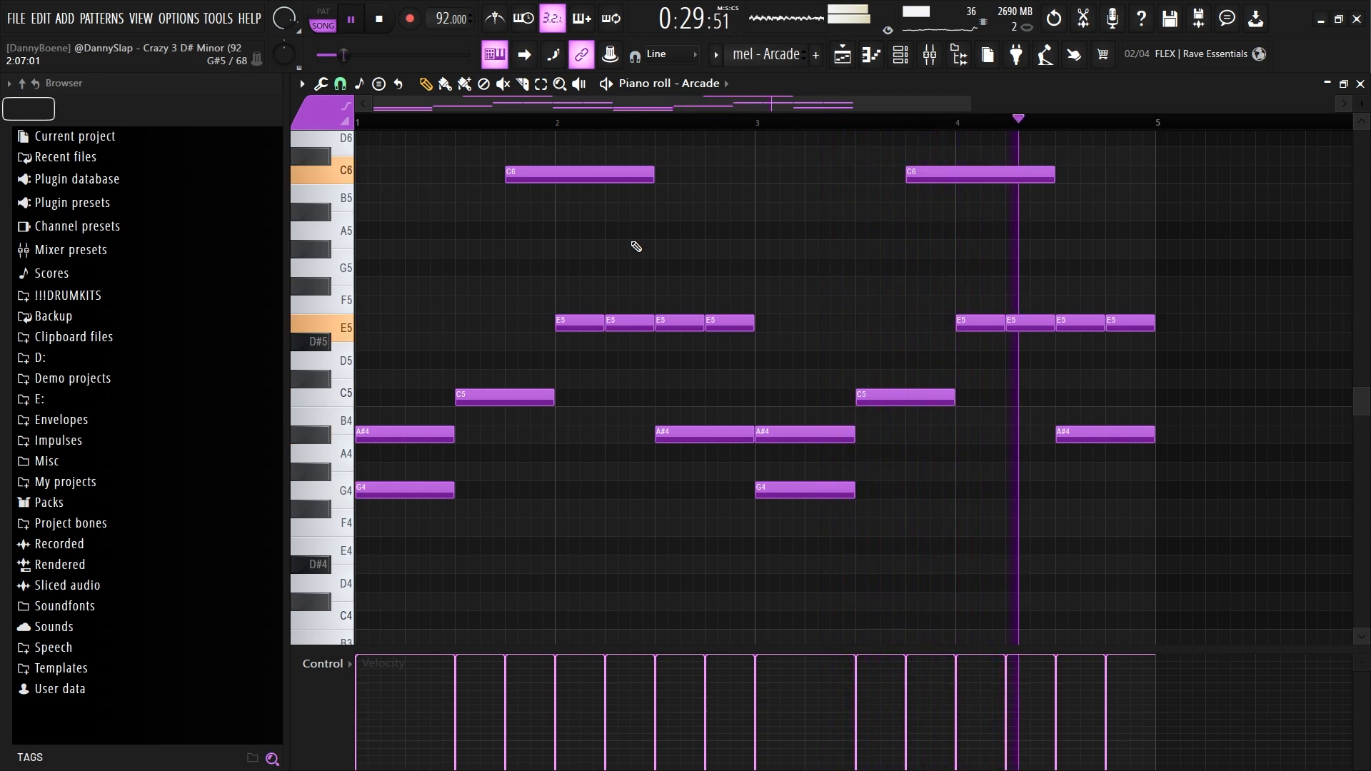
{"action": "key", "text": "space"}
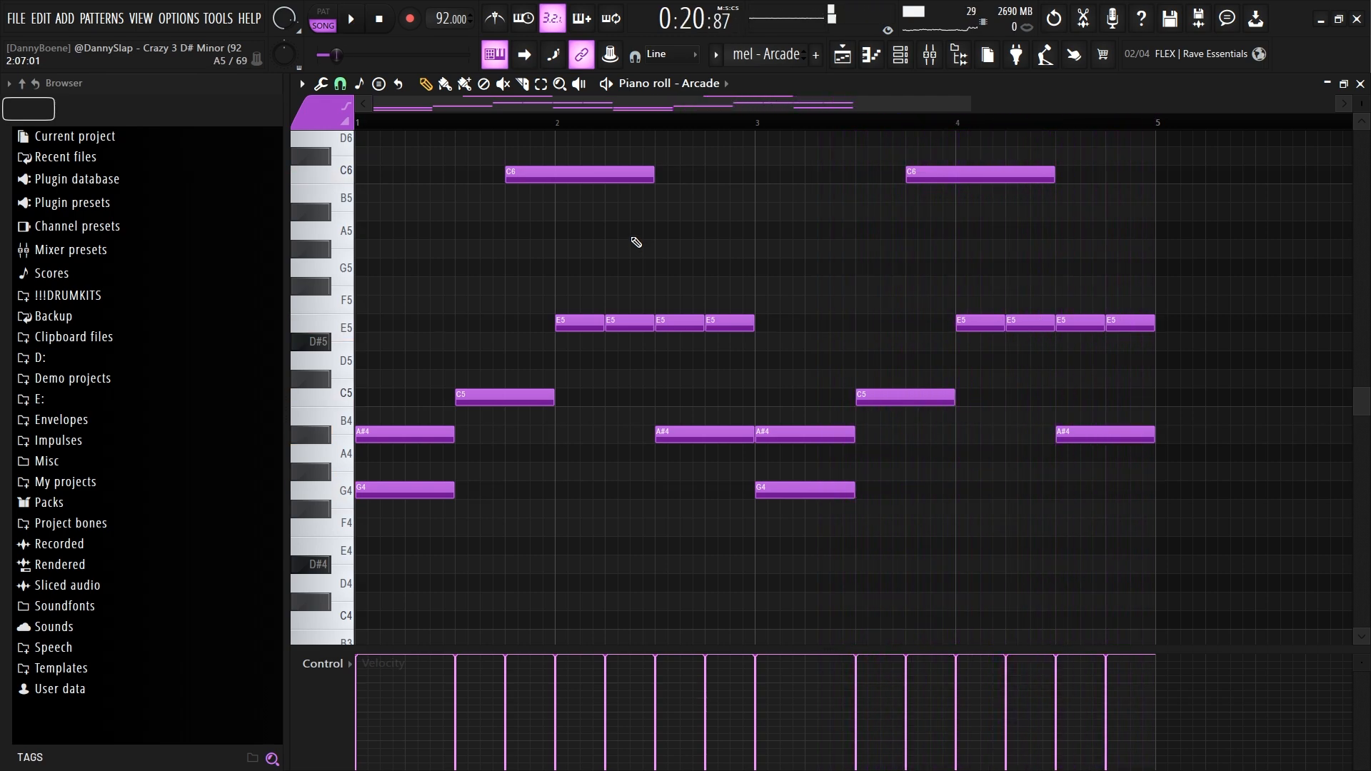
{"action": "left_click", "coordinate": [900, 54]}
{"action": "left_click", "coordinate": [496, 289]}
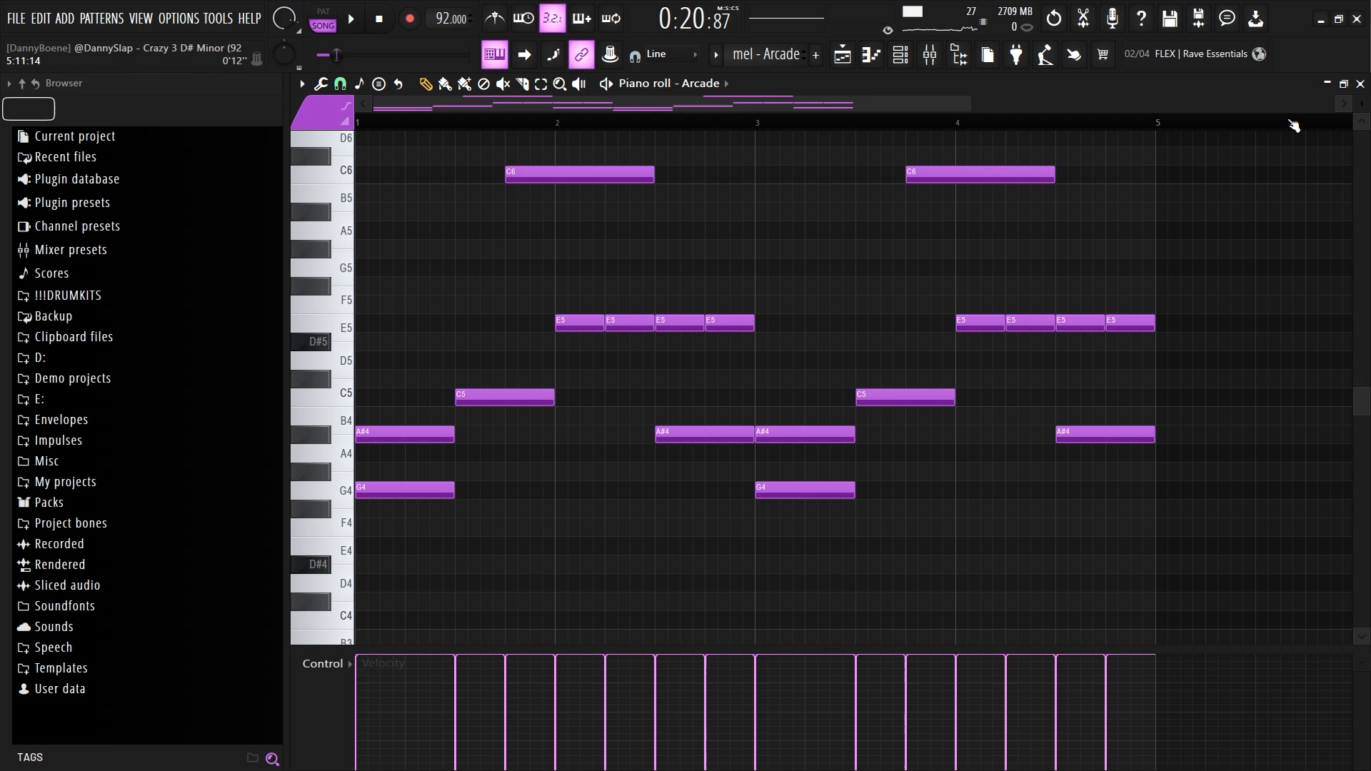
{"action": "key", "text": "F5"}
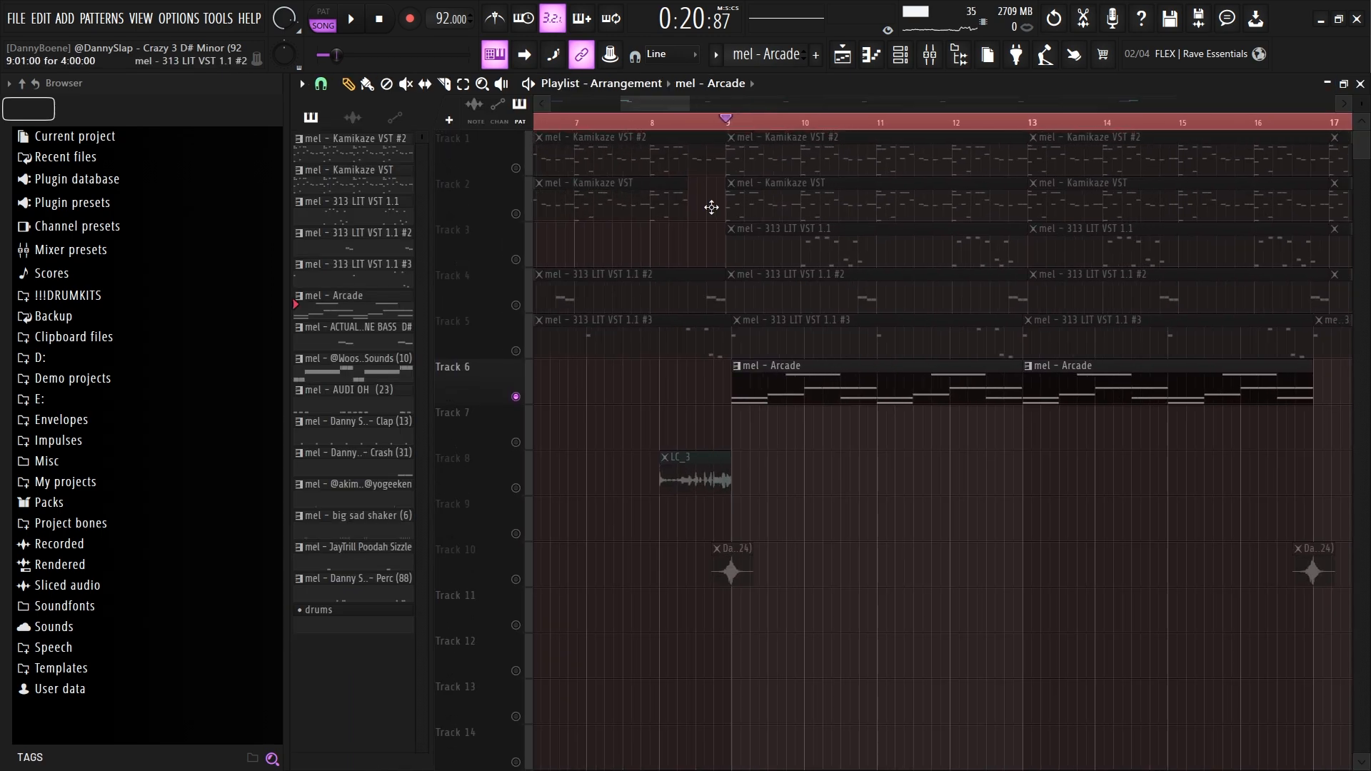
Step: Unmute tracks 1 through 5 alongside the Arcade track and play all the melody layers together from bar 9
{"action": "left_click", "coordinate": [516, 351]}
{"action": "left_click", "coordinate": [516, 305]}
{"action": "left_click", "coordinate": [515, 260]}
{"action": "left_click", "coordinate": [516, 215]}
{"action": "left_click", "coordinate": [516, 169]}
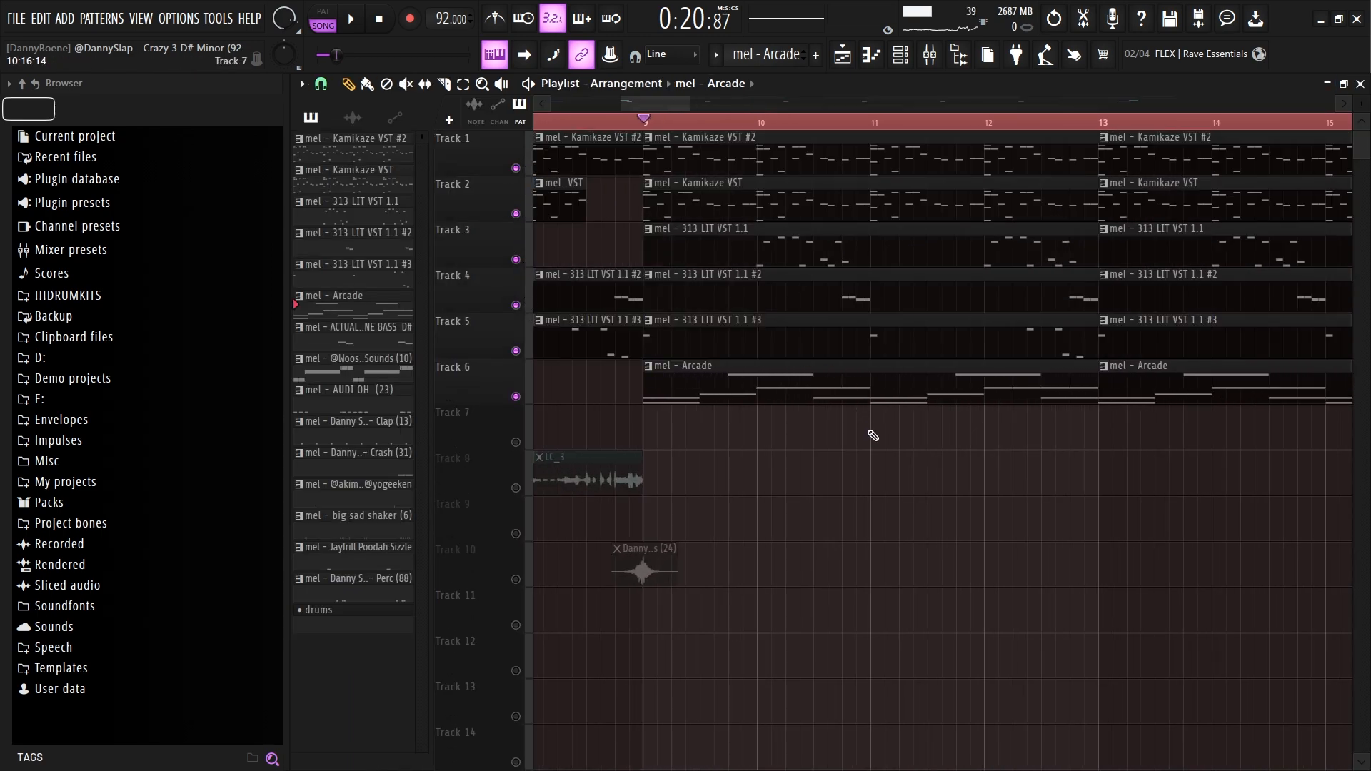
{"action": "key", "text": "space"}
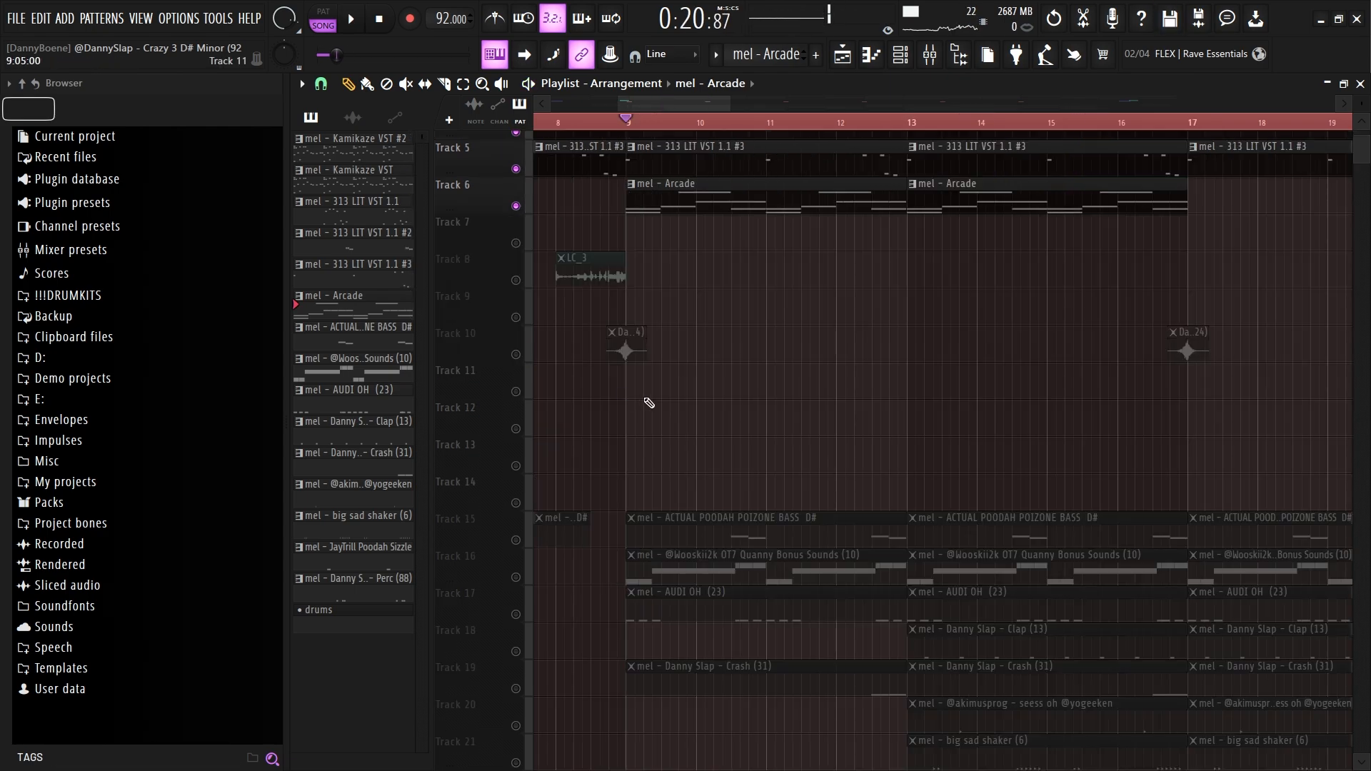
Step: Solo the Clap (13) track at bar 13, play the clap pattern's notes in the piano roll, and close it
{"action": "scroll", "coordinate": [1182, 308], "scroll_direction": "down", "scroll_amount": 6}
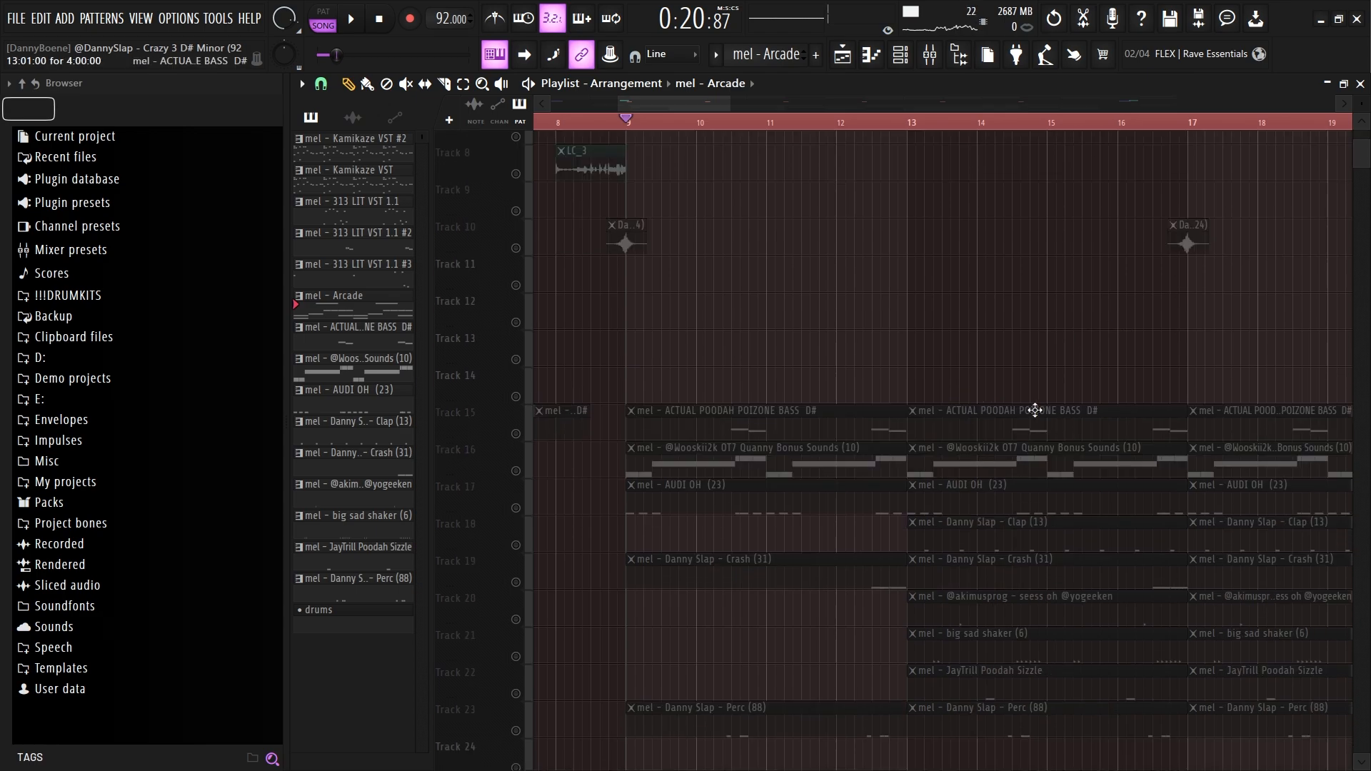
{"action": "scroll", "coordinate": [1035, 407], "scroll_direction": "up", "scroll_amount": 4}
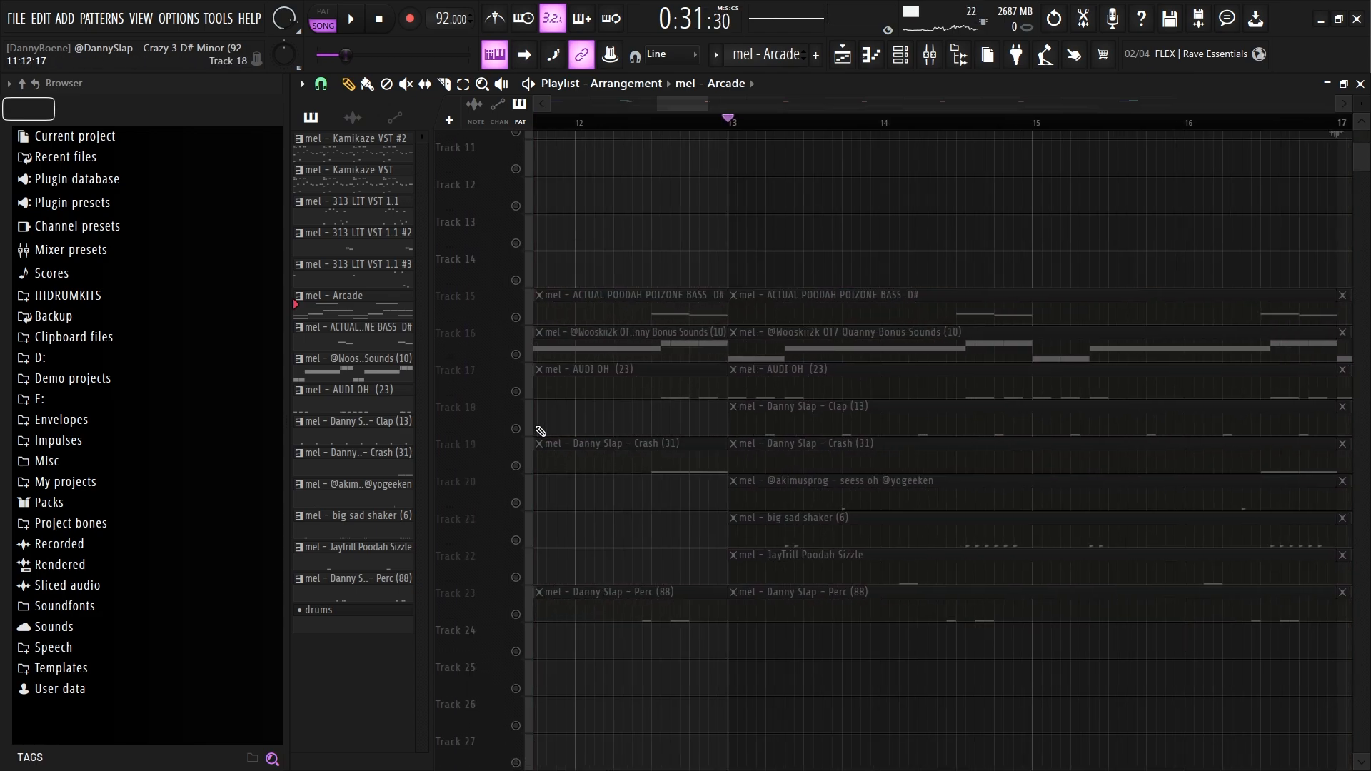
{"action": "left_click", "coordinate": [516, 429]}
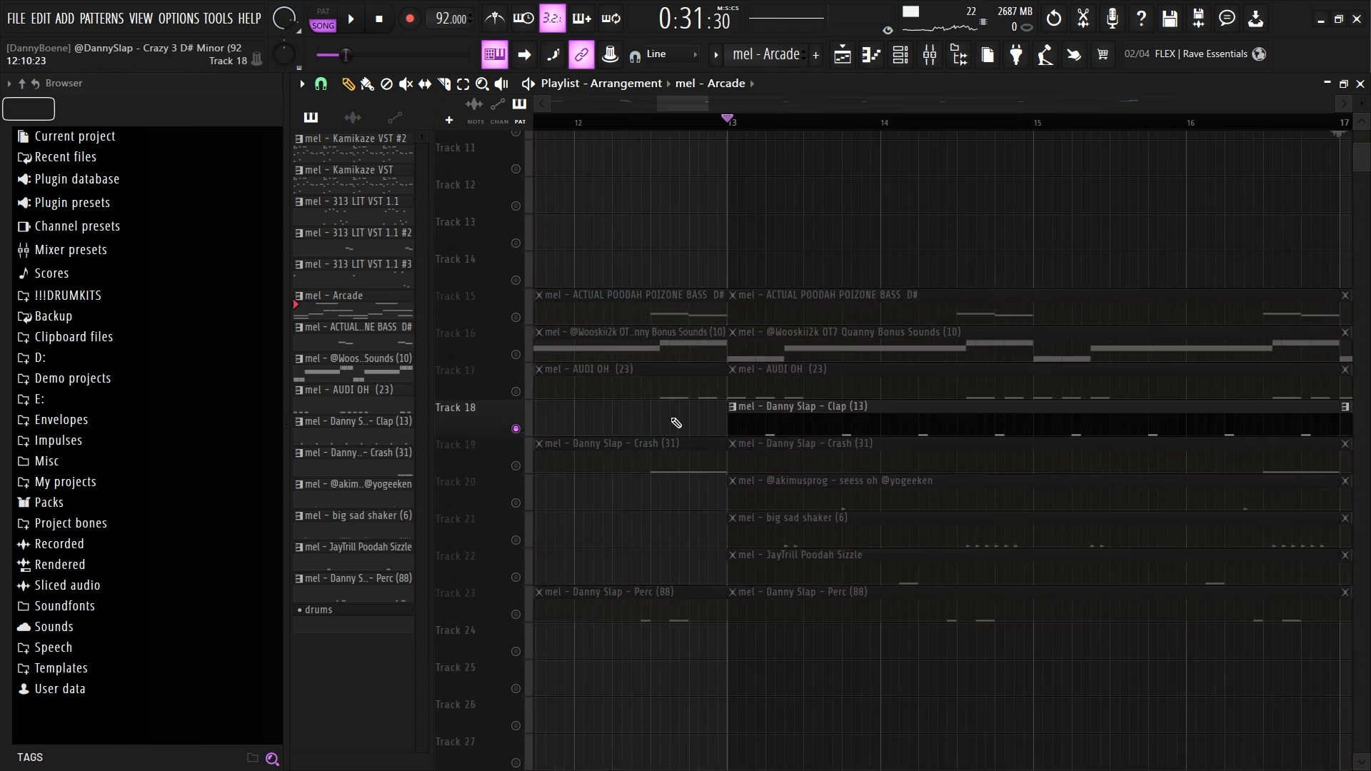
{"action": "double_click", "coordinate": [765, 420]}
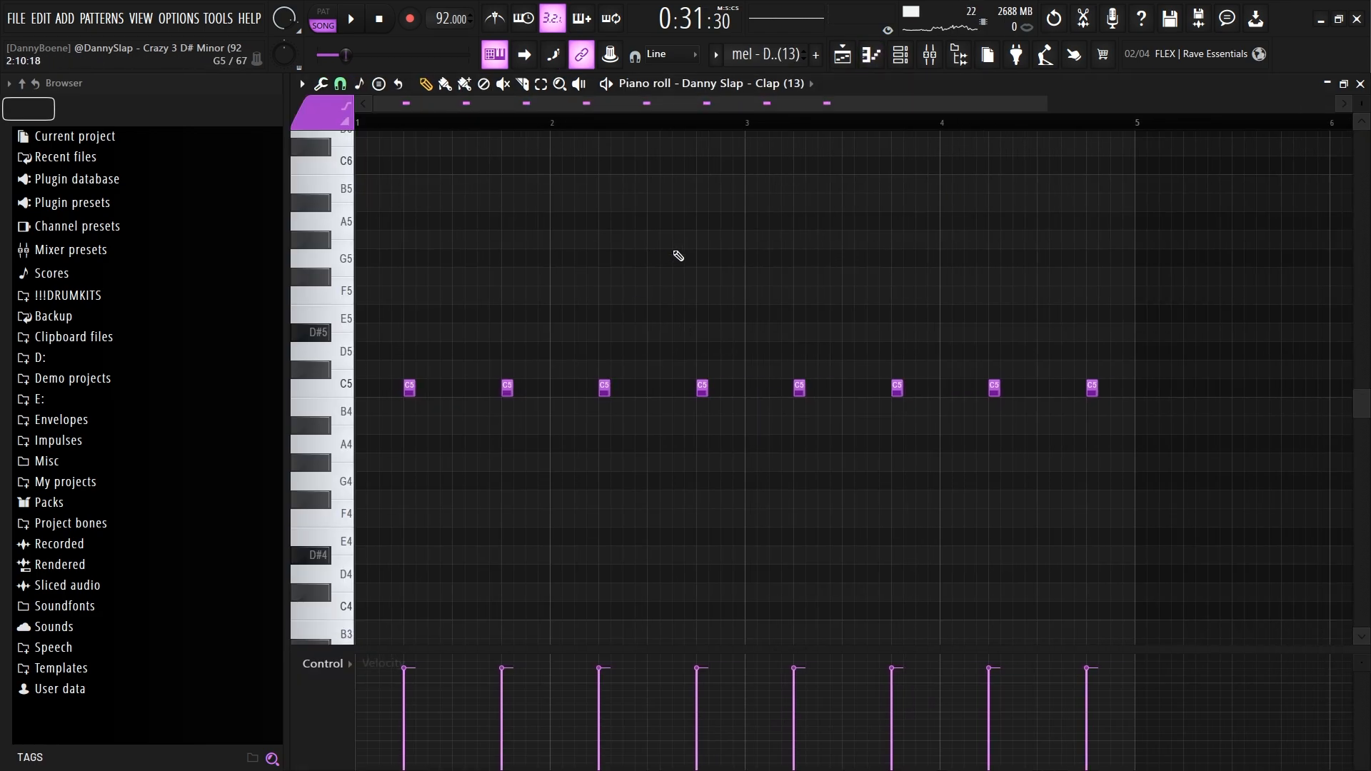
{"action": "key", "text": "space"}
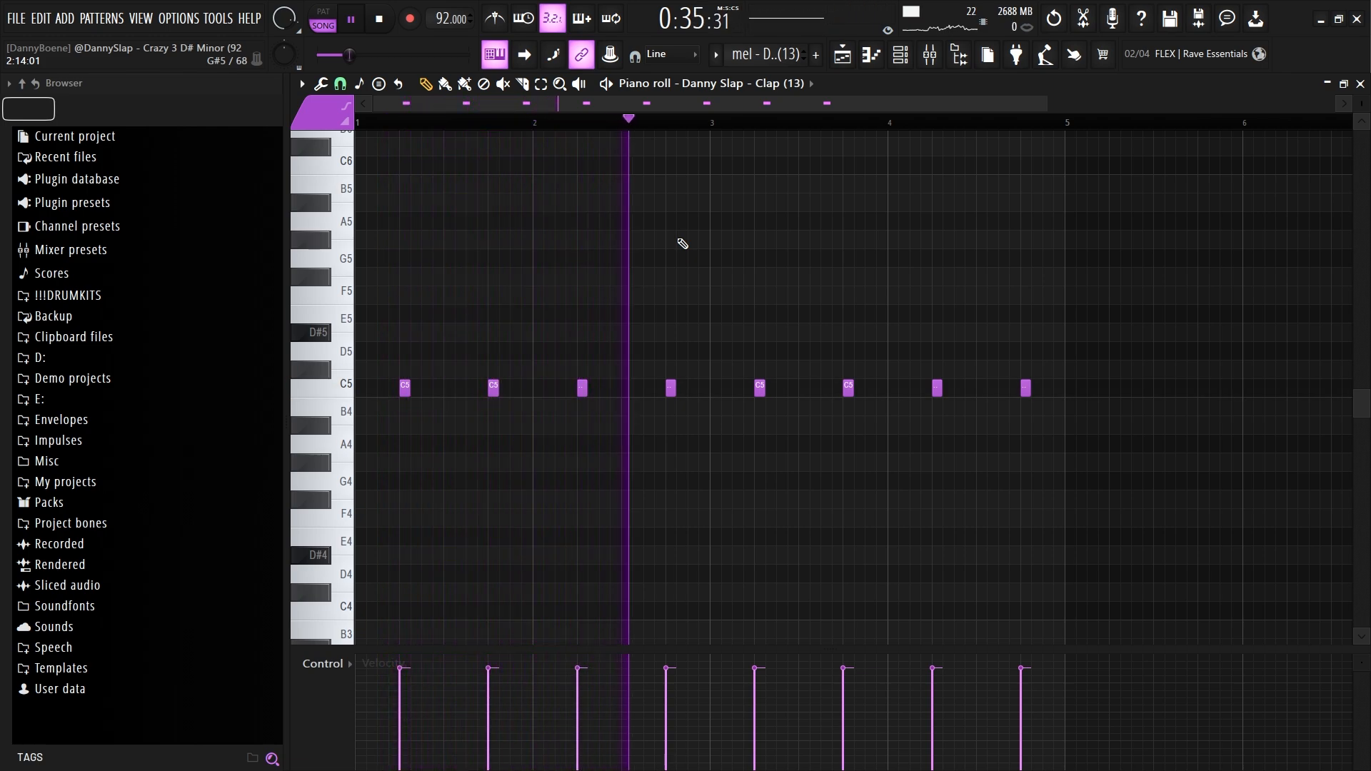
{"action": "key", "text": "space"}
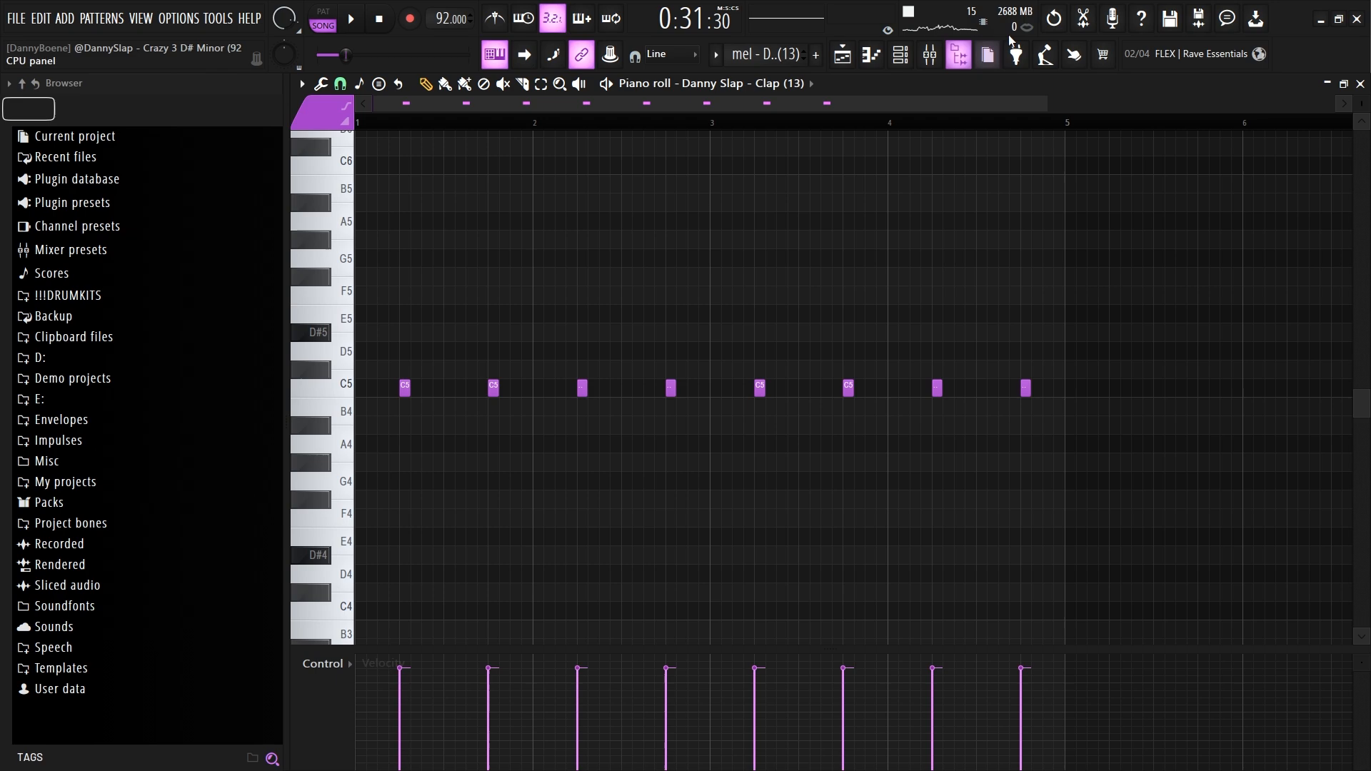
{"action": "left_click", "coordinate": [1361, 84]}
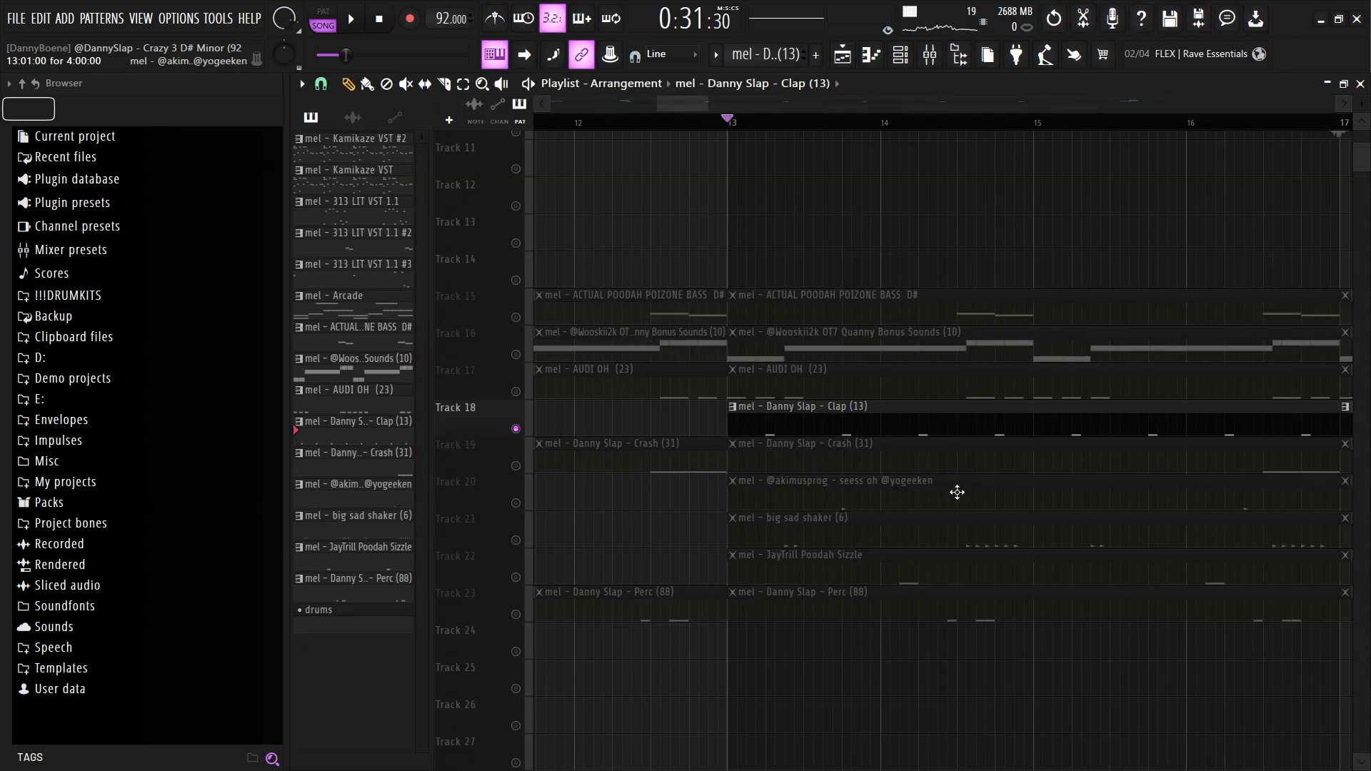
Step: Solo AUDI OH (23) on track 17, play its open-hat notes in the piano roll, and return to the playlist
{"action": "left_click", "coordinate": [810, 391]}
{"action": "double_click", "coordinate": [811, 391]}
{"action": "key", "text": "space"}
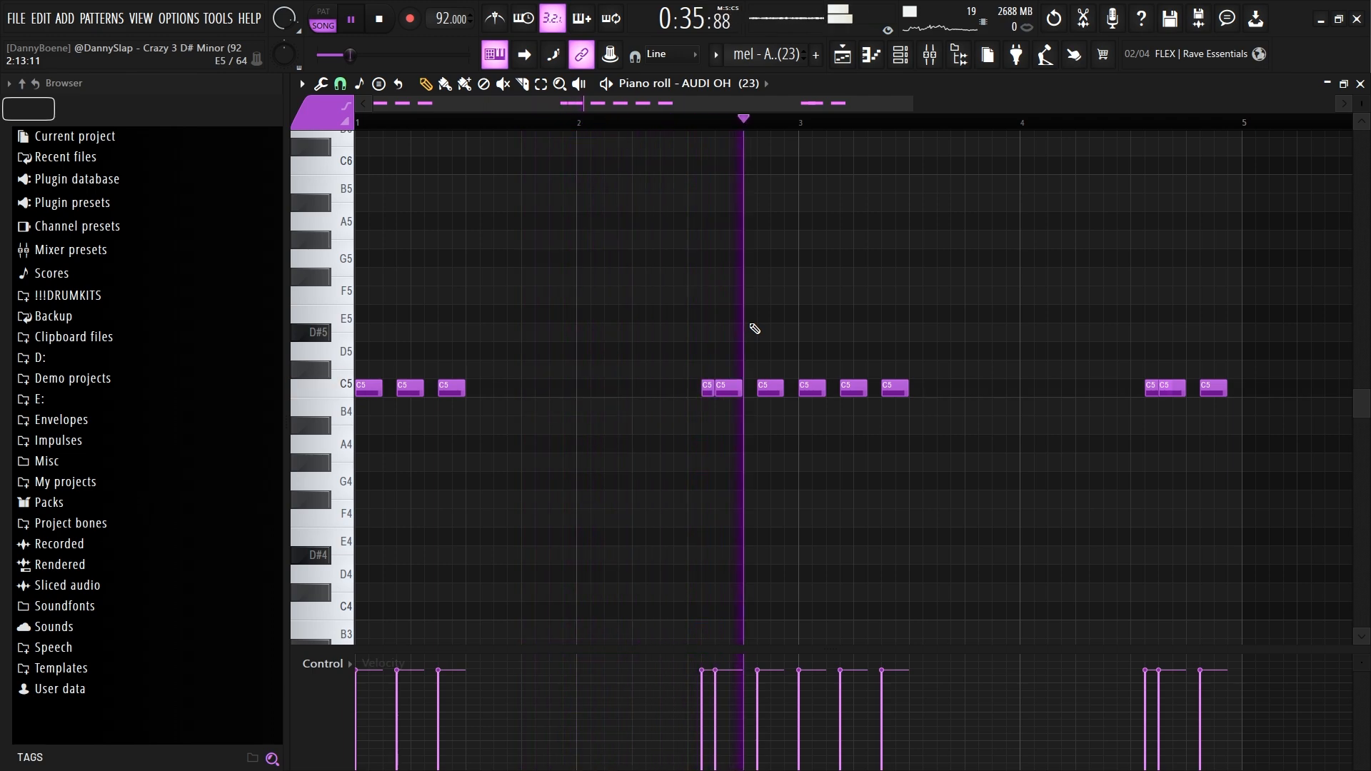
{"action": "key", "text": "space"}
{"action": "key", "text": "F7"}
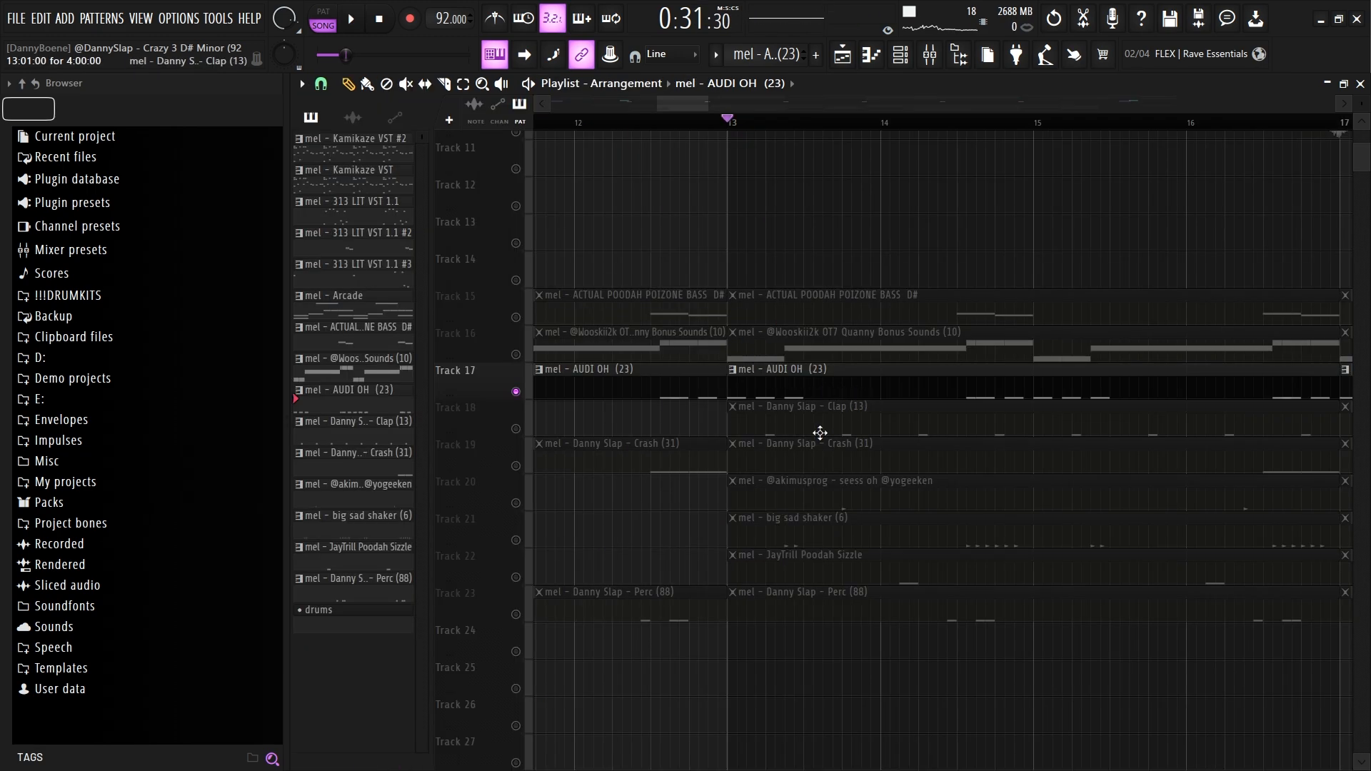
Step: Solo Crash (31) on track 19, play its notes in the piano roll, and close it
{"action": "right_click", "coordinate": [521, 476]}
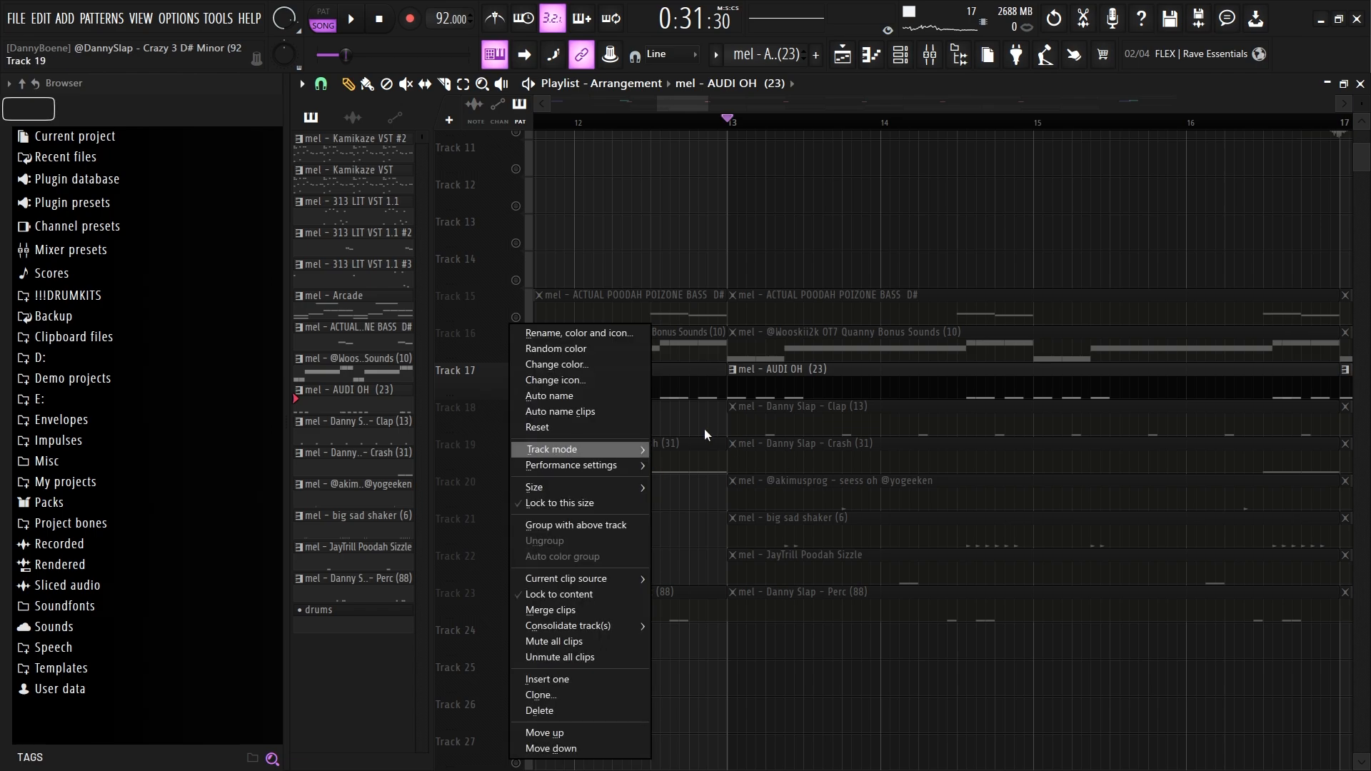
{"action": "double_click", "coordinate": [706, 457]}
{"action": "key", "text": "space"}
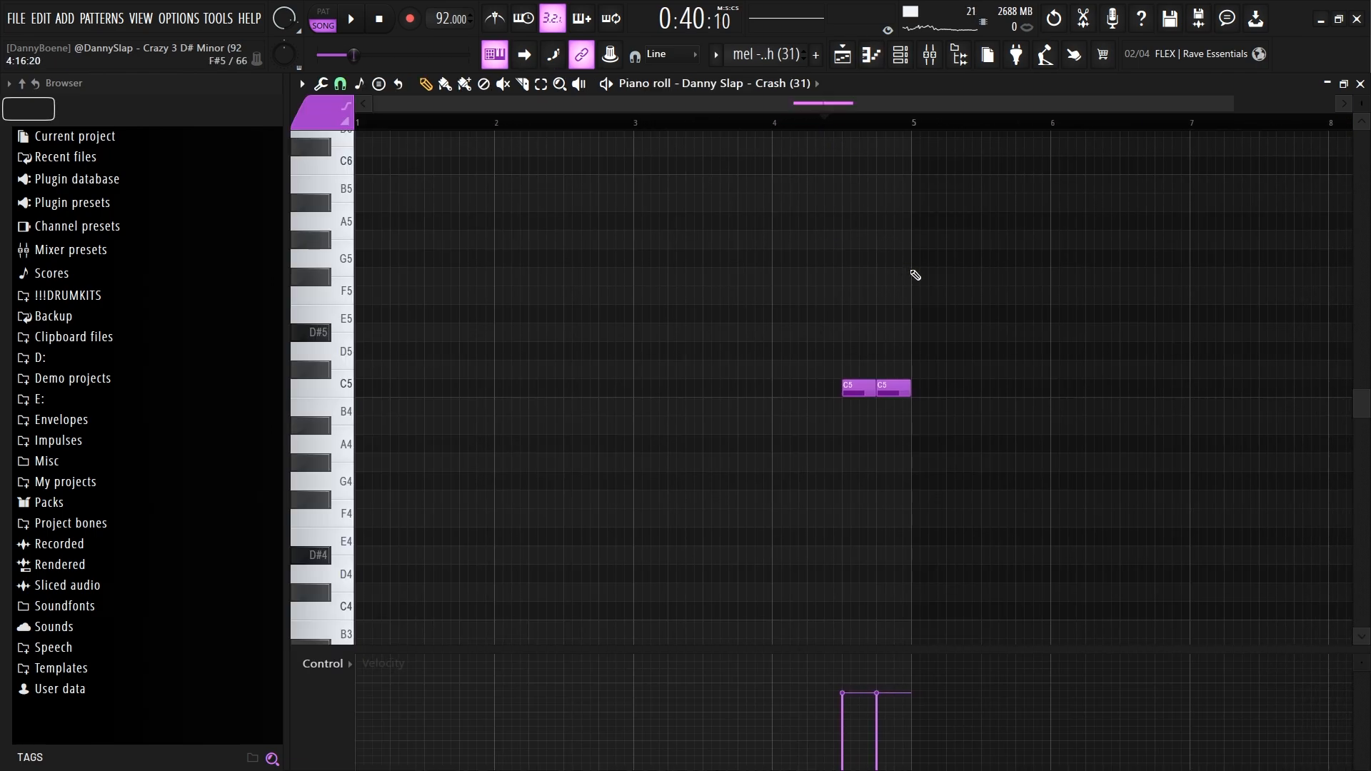
{"action": "key", "text": "space"}
{"action": "left_click", "coordinate": [1360, 84]}
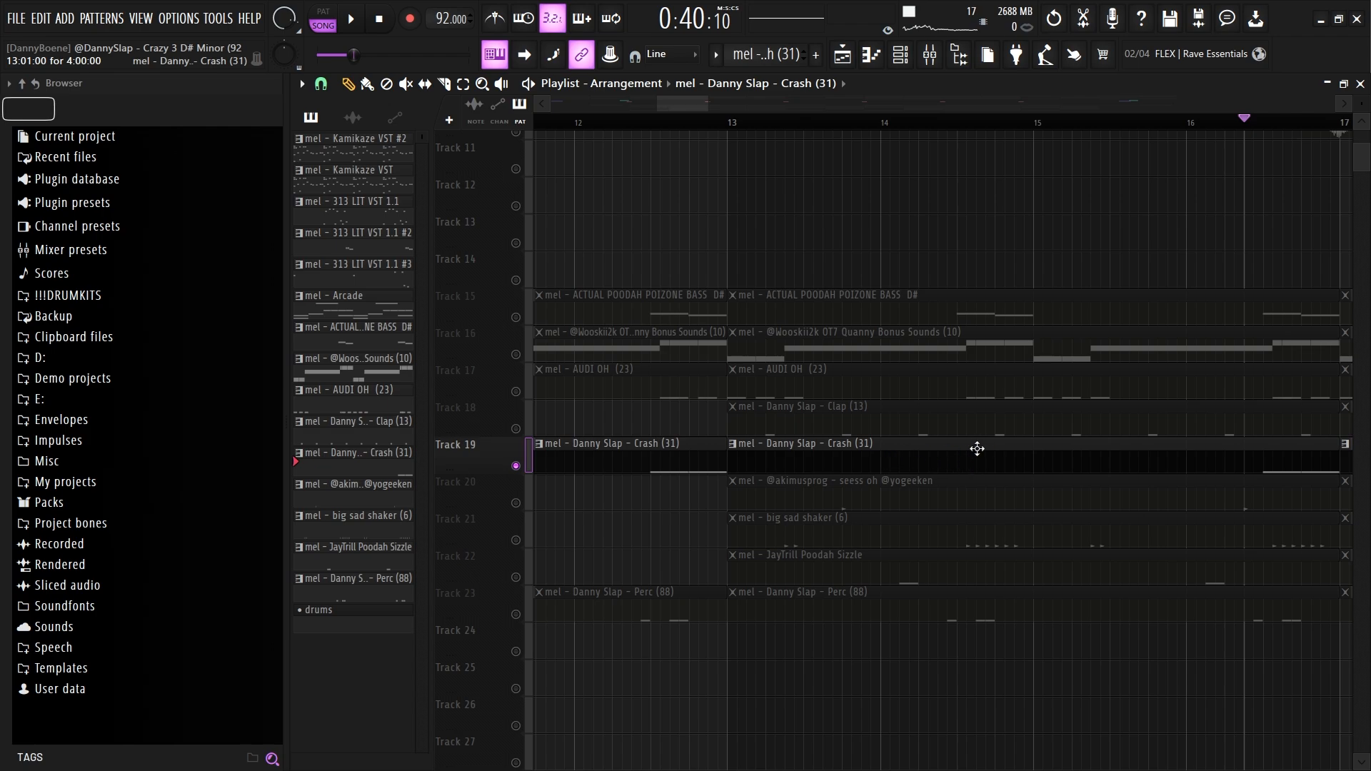
Step: Solo the seess oh pattern on track 20, play its notes from bar 13 in the piano roll, and close it
{"action": "scroll", "coordinate": [1093, 499], "scroll_direction": "up", "scroll_amount": 2}
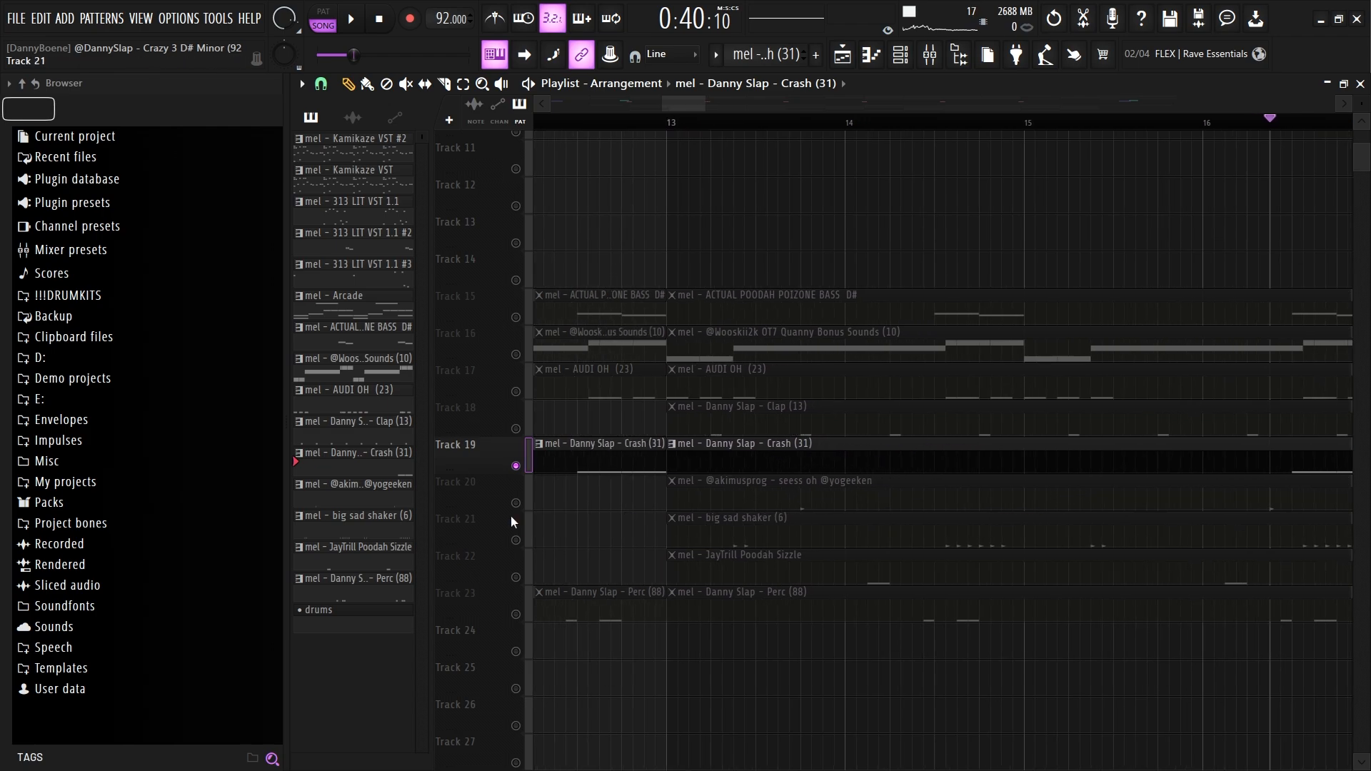
{"action": "double_click", "coordinate": [744, 493]}
{"action": "key", "text": "F7"}
{"action": "key", "text": "space"}
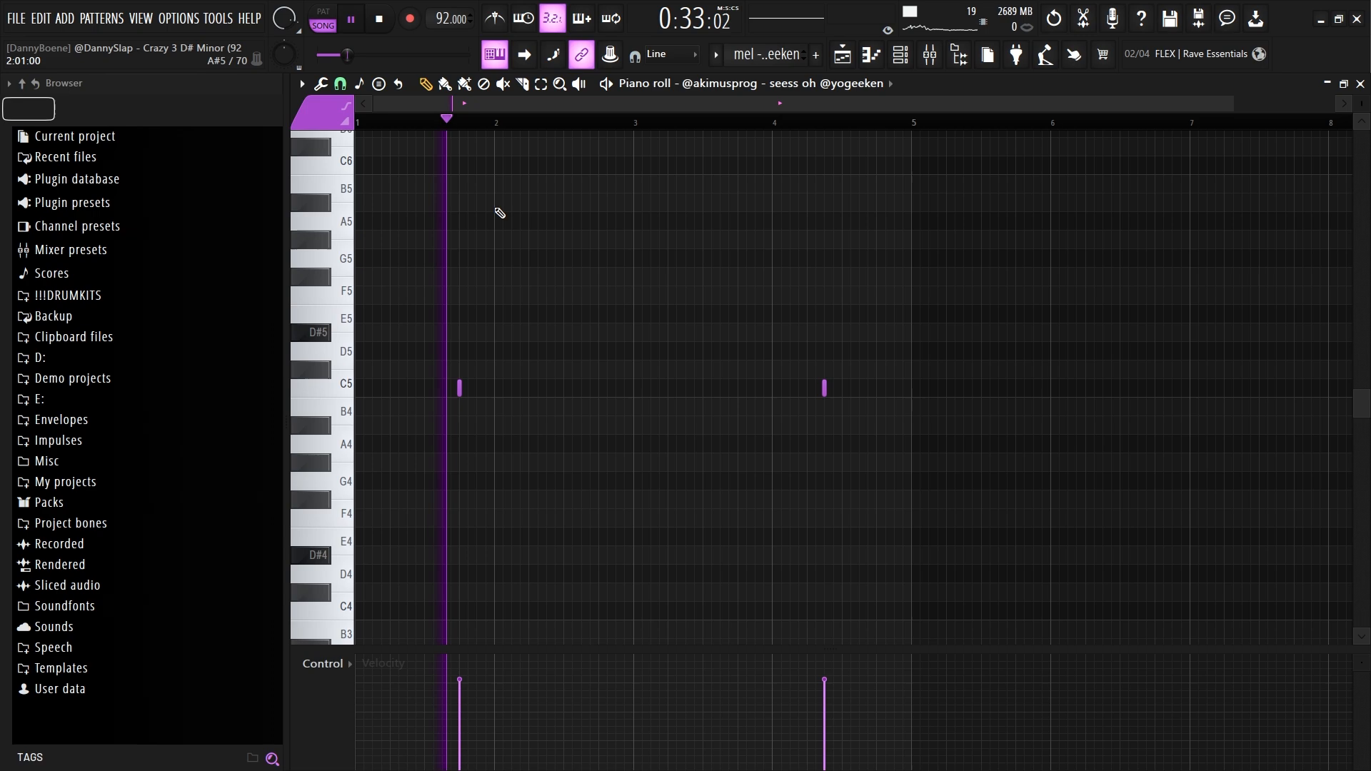
{"action": "left_click", "coordinate": [771, 123]}
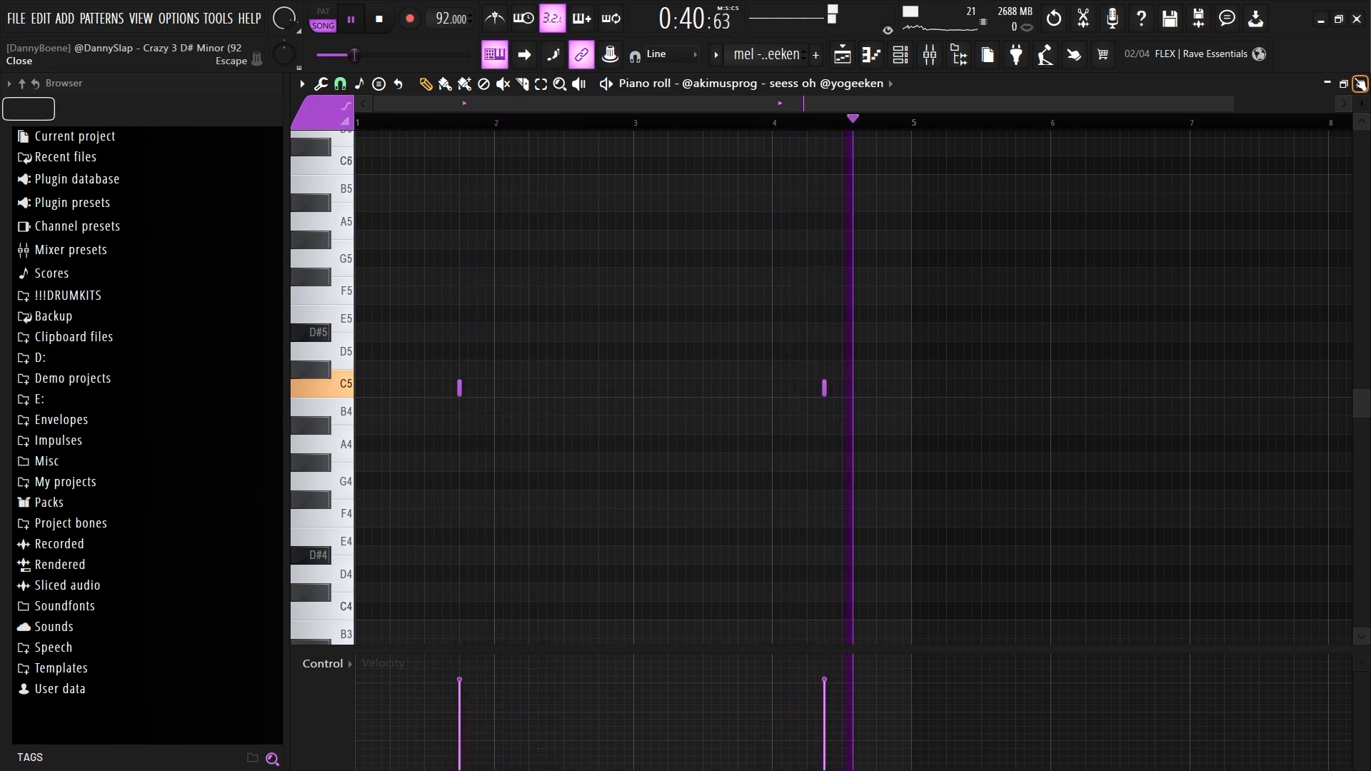
{"action": "left_click", "coordinate": [1361, 84]}
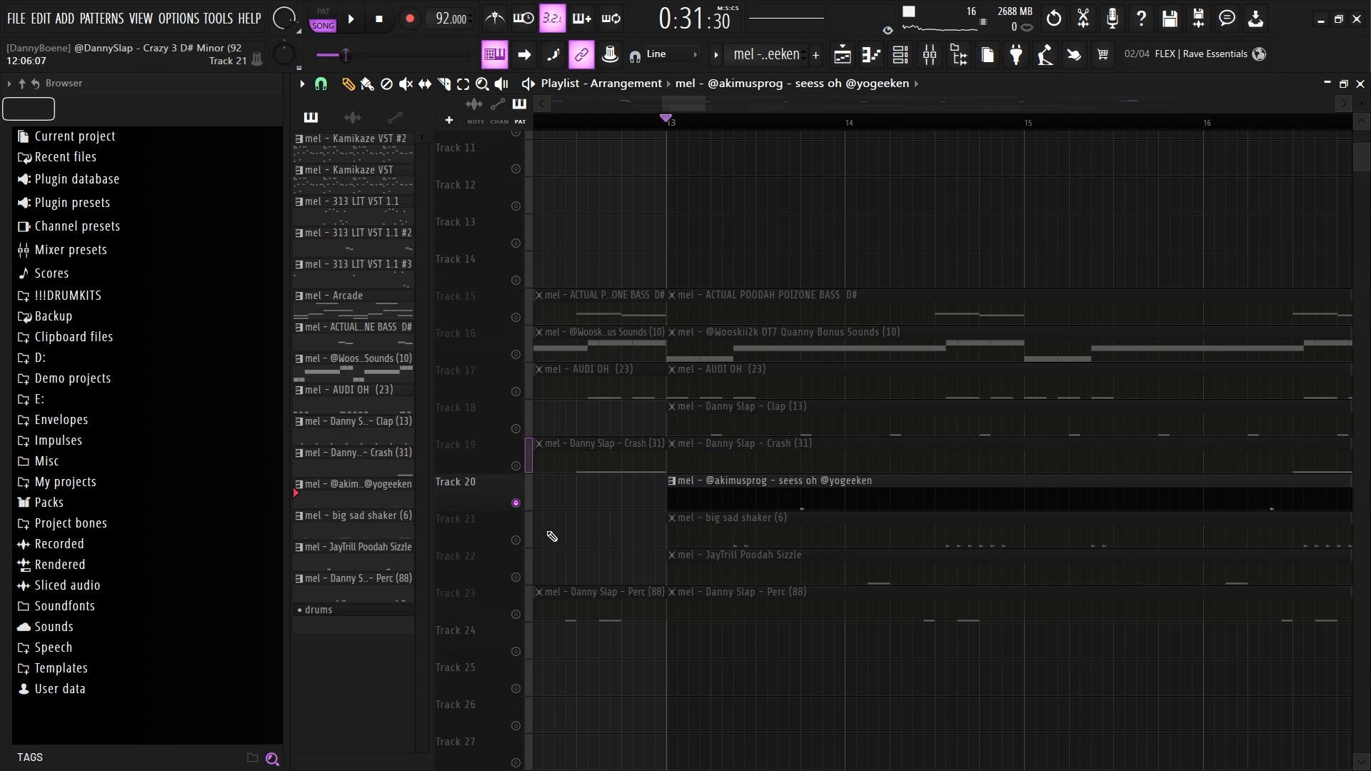
Step: Solo big sad shaker (6) on track 21 and play its steps in the channel rack
{"action": "double_click", "coordinate": [741, 526]}
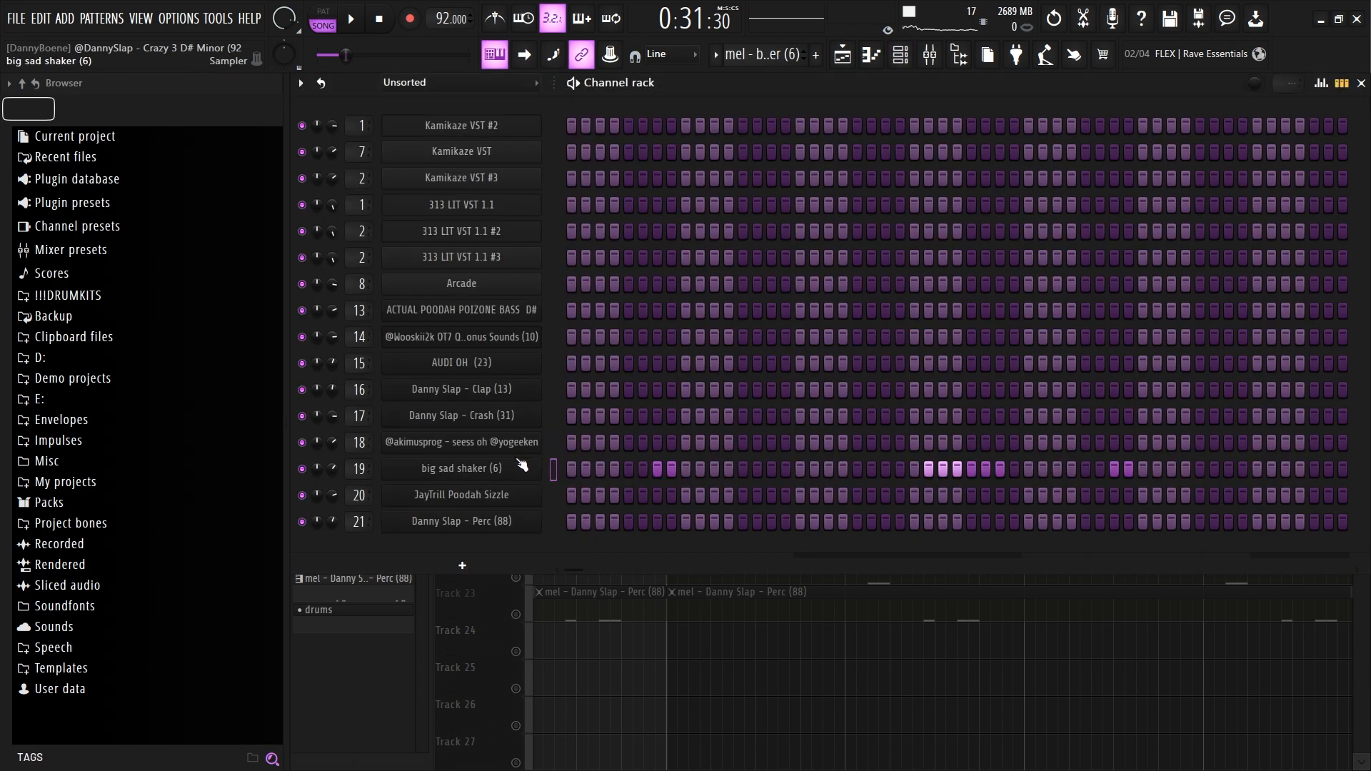
{"action": "key", "text": "space"}
{"action": "right_click", "coordinate": [521, 463]}
{"action": "left_click", "coordinate": [550, 472]}
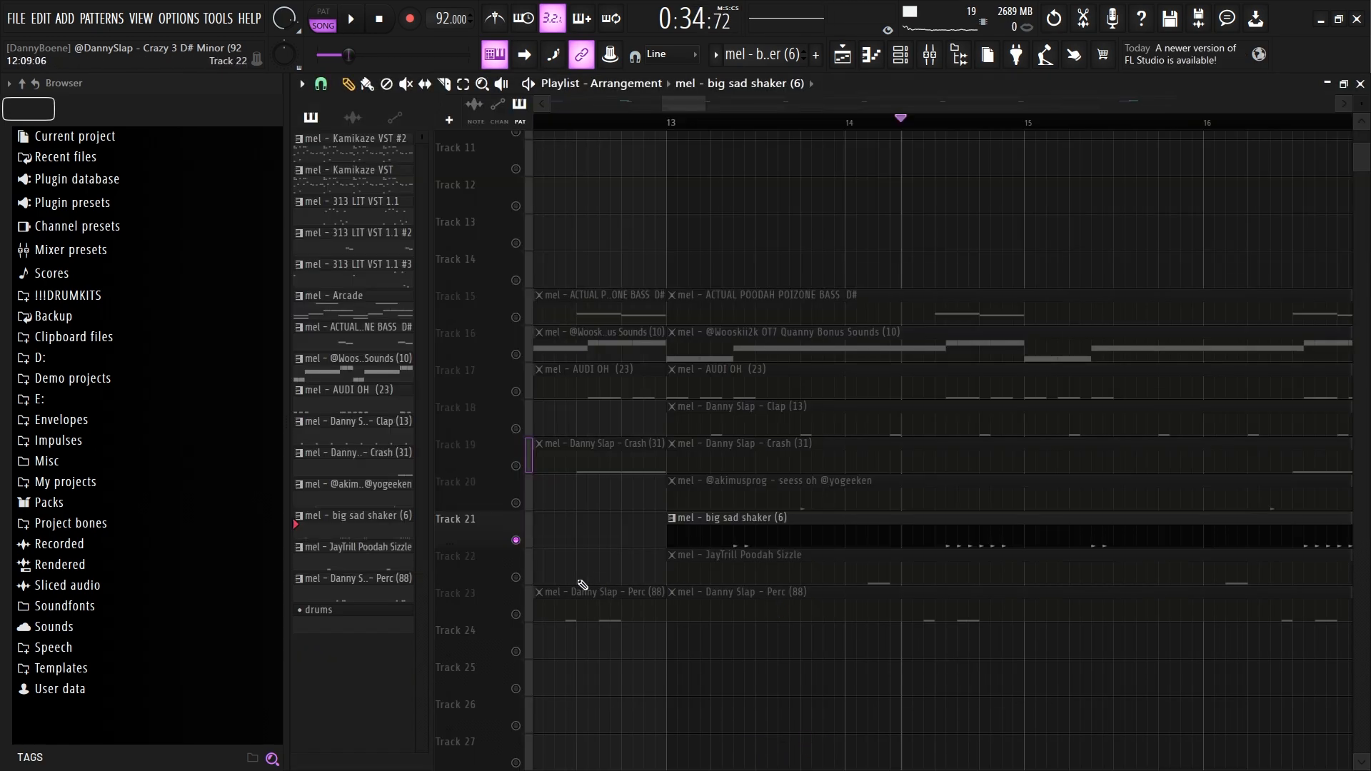
Step: Play the Poodah Sizzle pattern on track 22 and the Perc (88) pattern on track 23 in the piano roll
{"action": "left_click", "coordinate": [766, 554]}
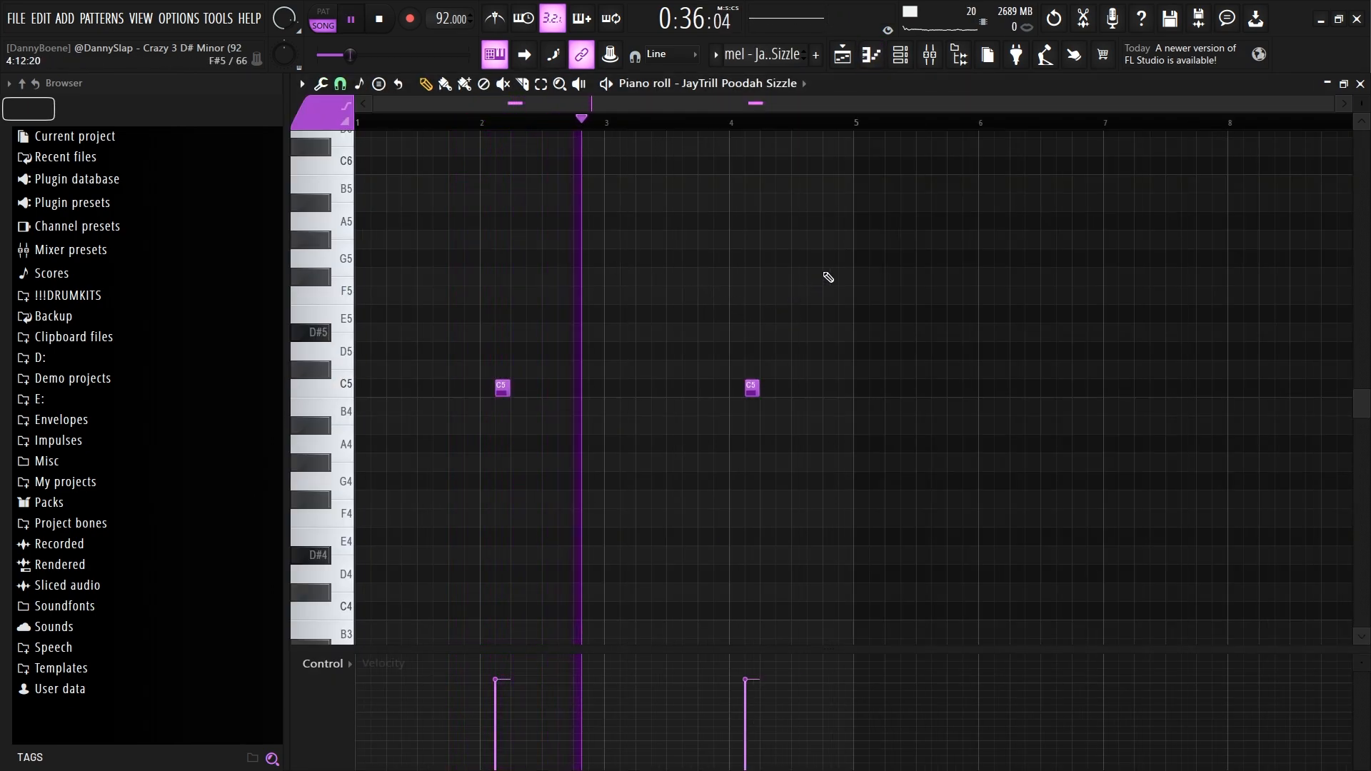
{"action": "left_click", "coordinate": [1361, 84]}
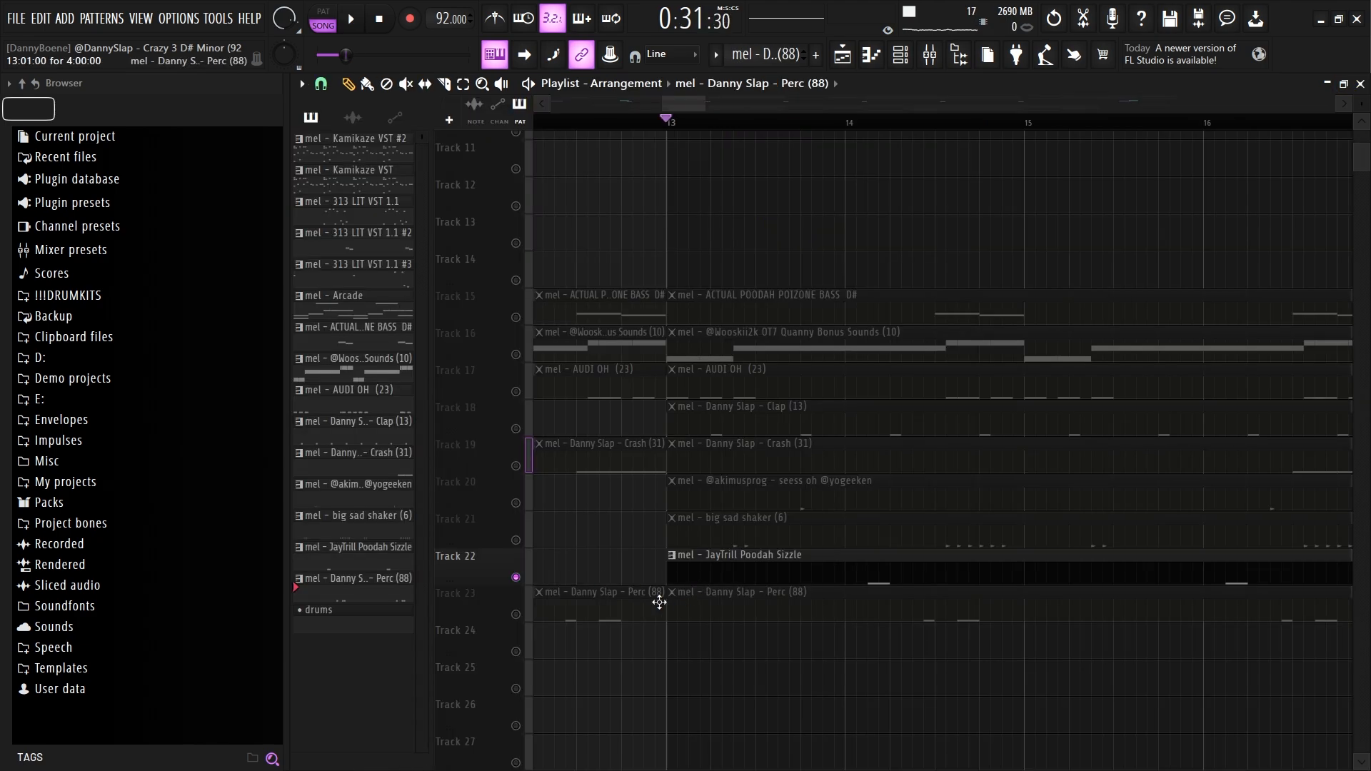
{"action": "double_click", "coordinate": [713, 603]}
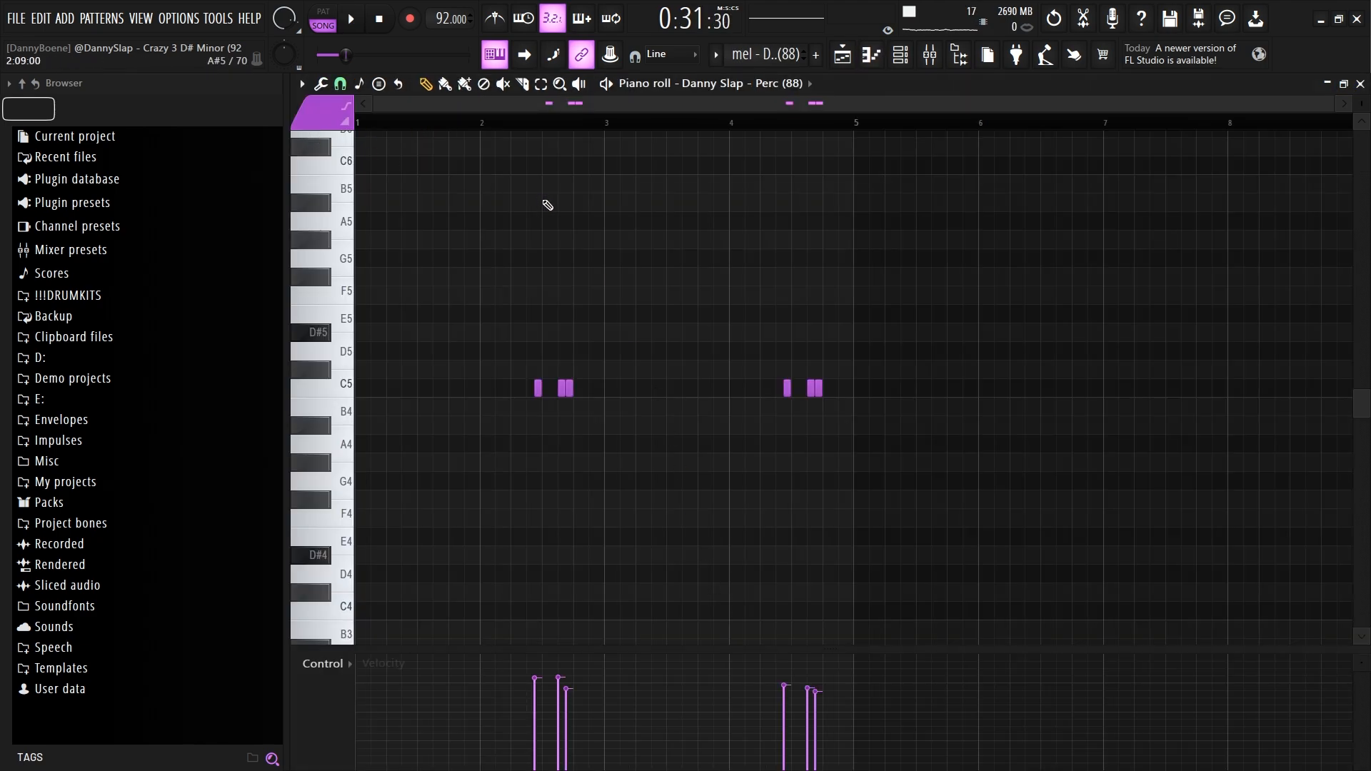
{"action": "key", "text": "space"}
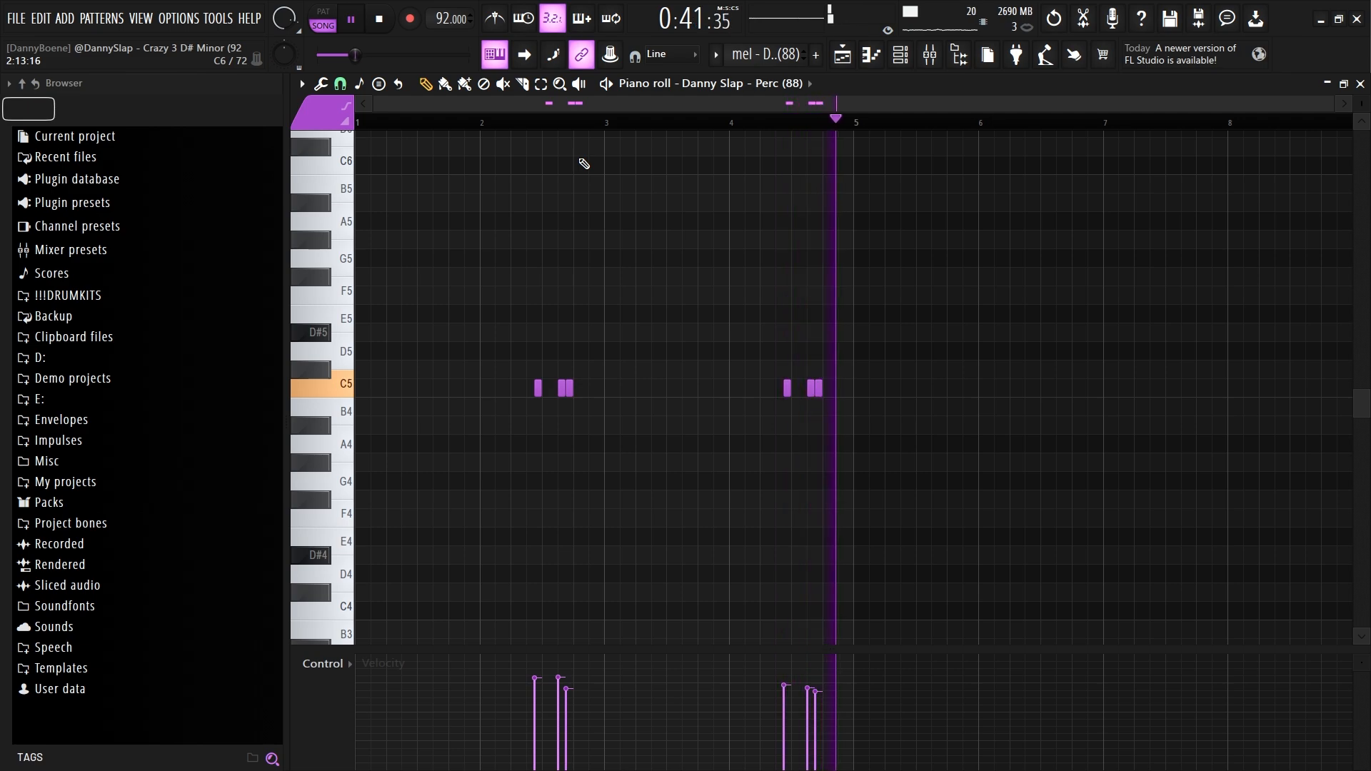
{"action": "key", "text": "space"}
{"action": "key", "text": "F5"}
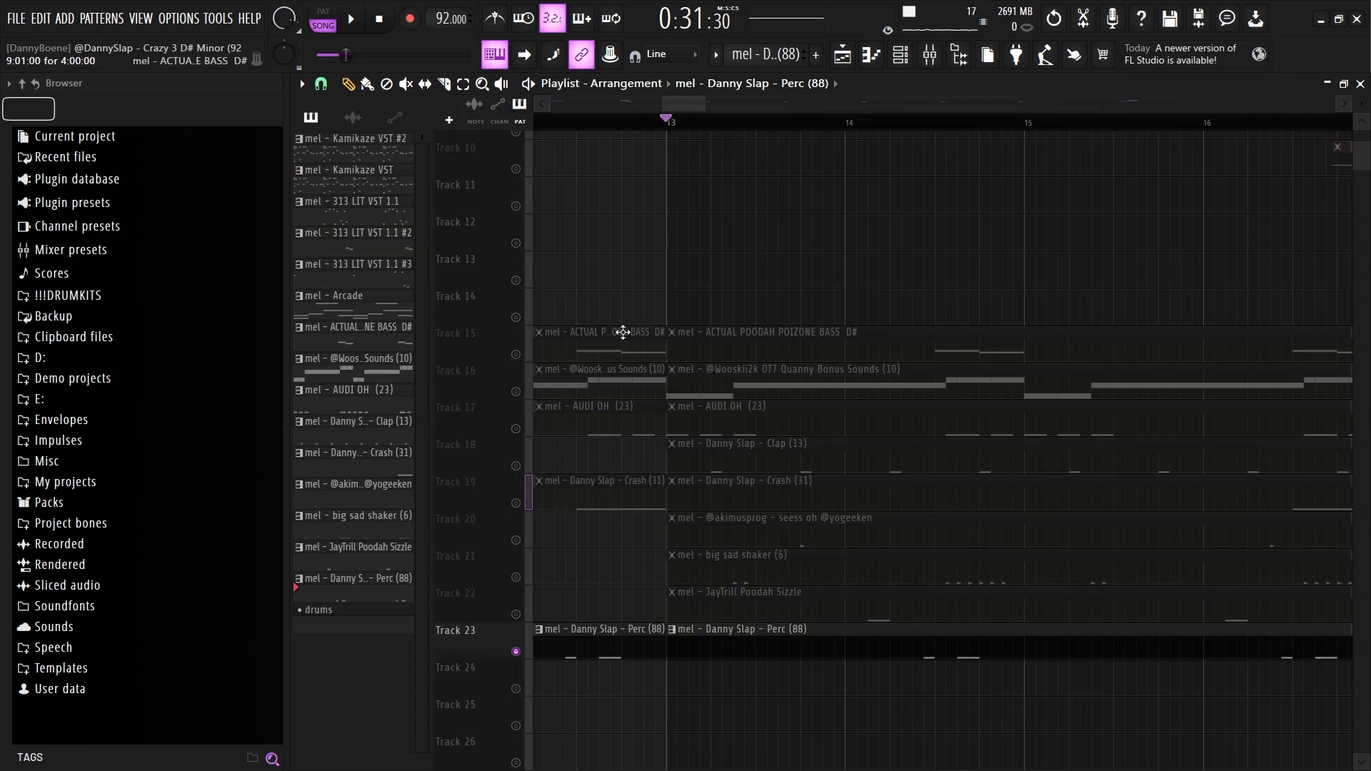
Step: Solo OT7 Quanny Bonus Sounds (10) on track 16, play its notes in the piano roll, and return to the playlist
{"action": "left_click", "coordinate": [549, 369]}
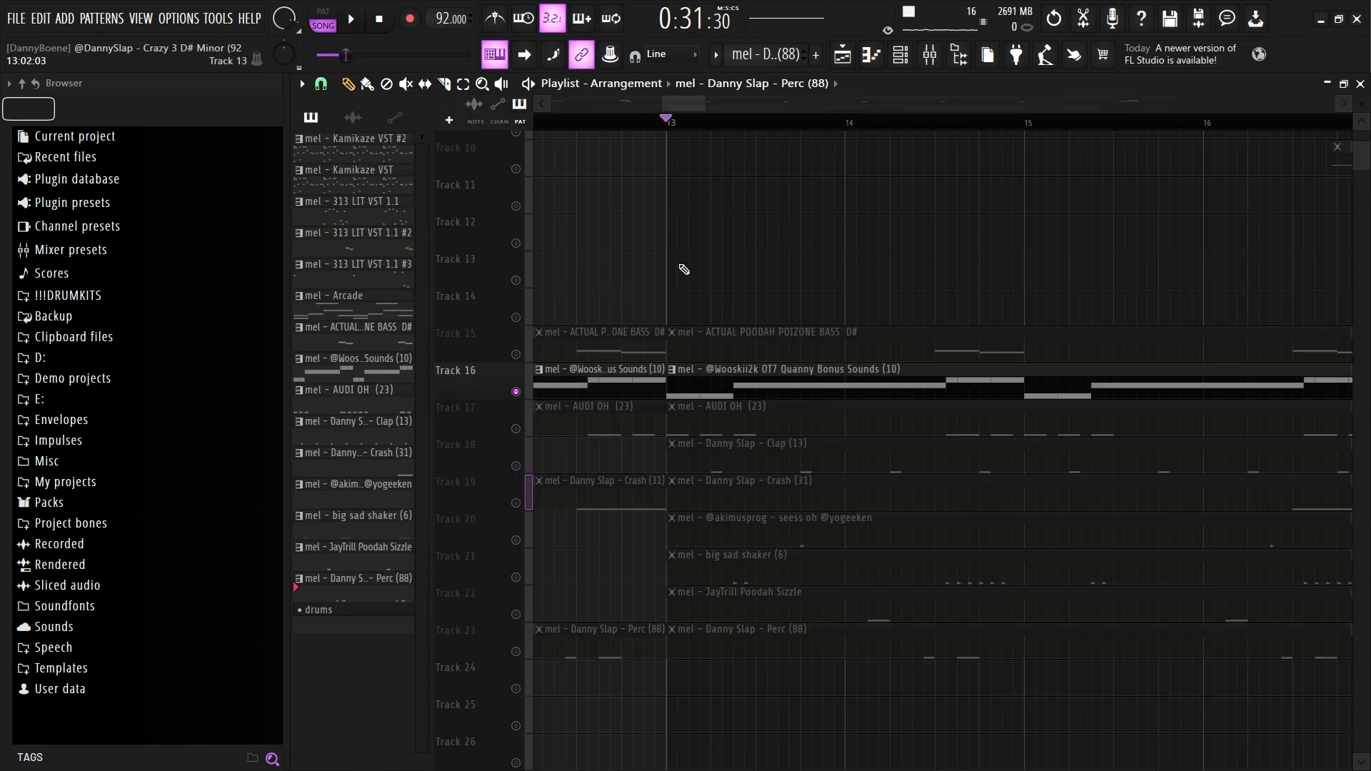
{"action": "double_click", "coordinate": [753, 375]}
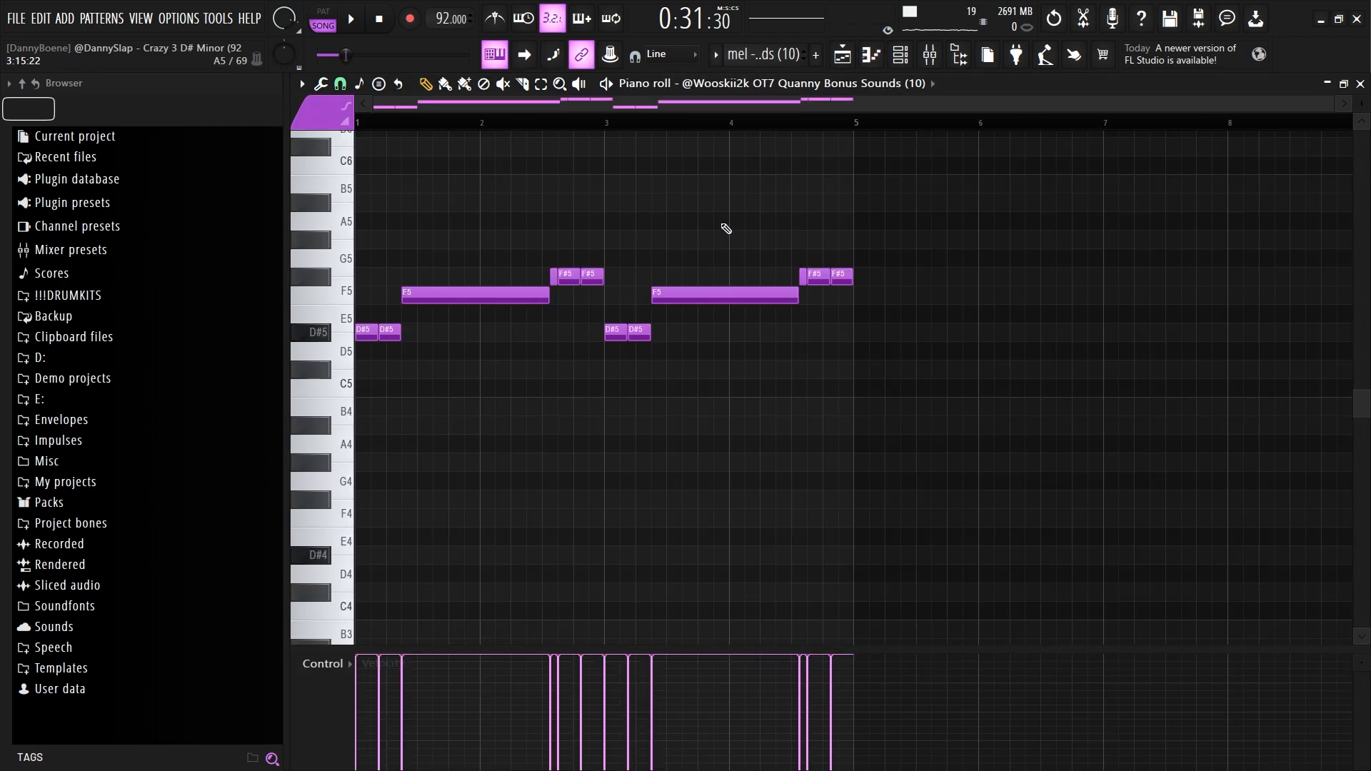
{"action": "key", "text": "space"}
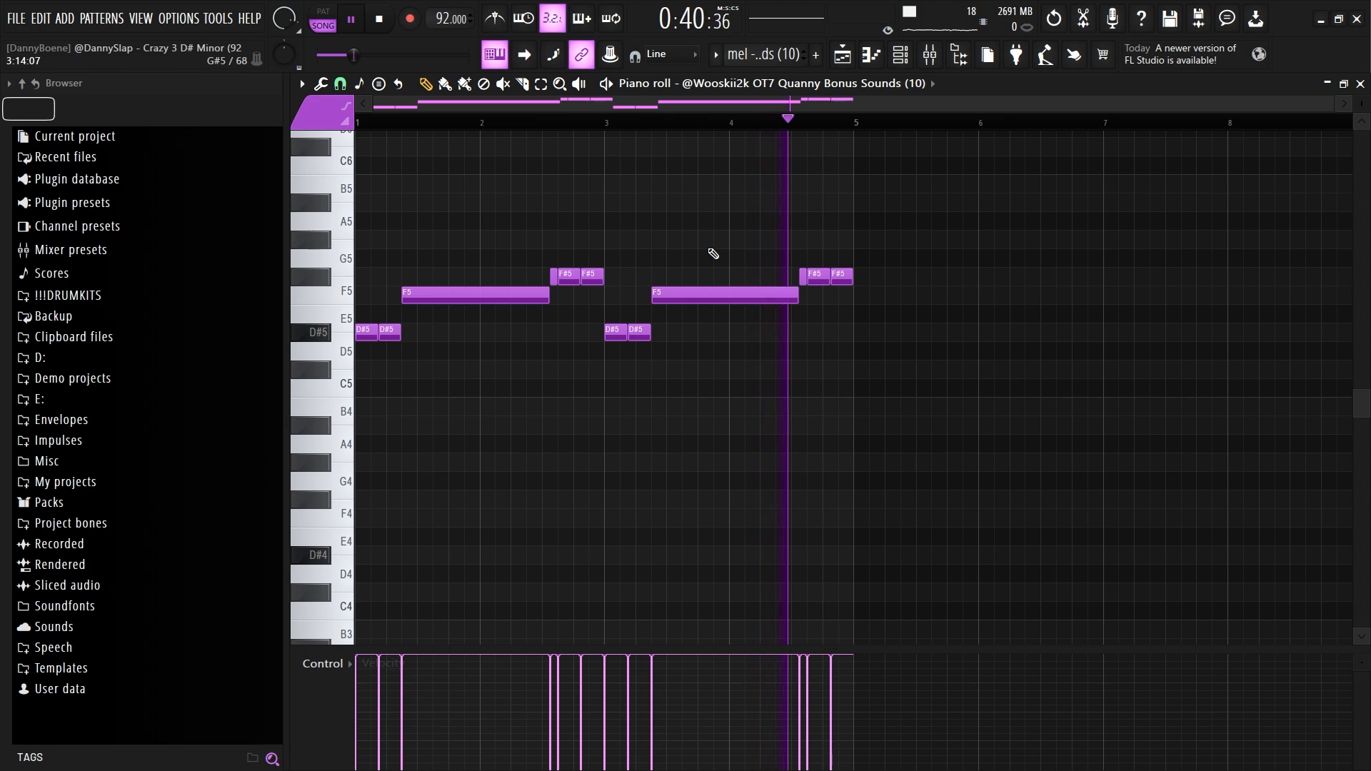
{"action": "key", "text": "space"}
{"action": "key", "text": "F5"}
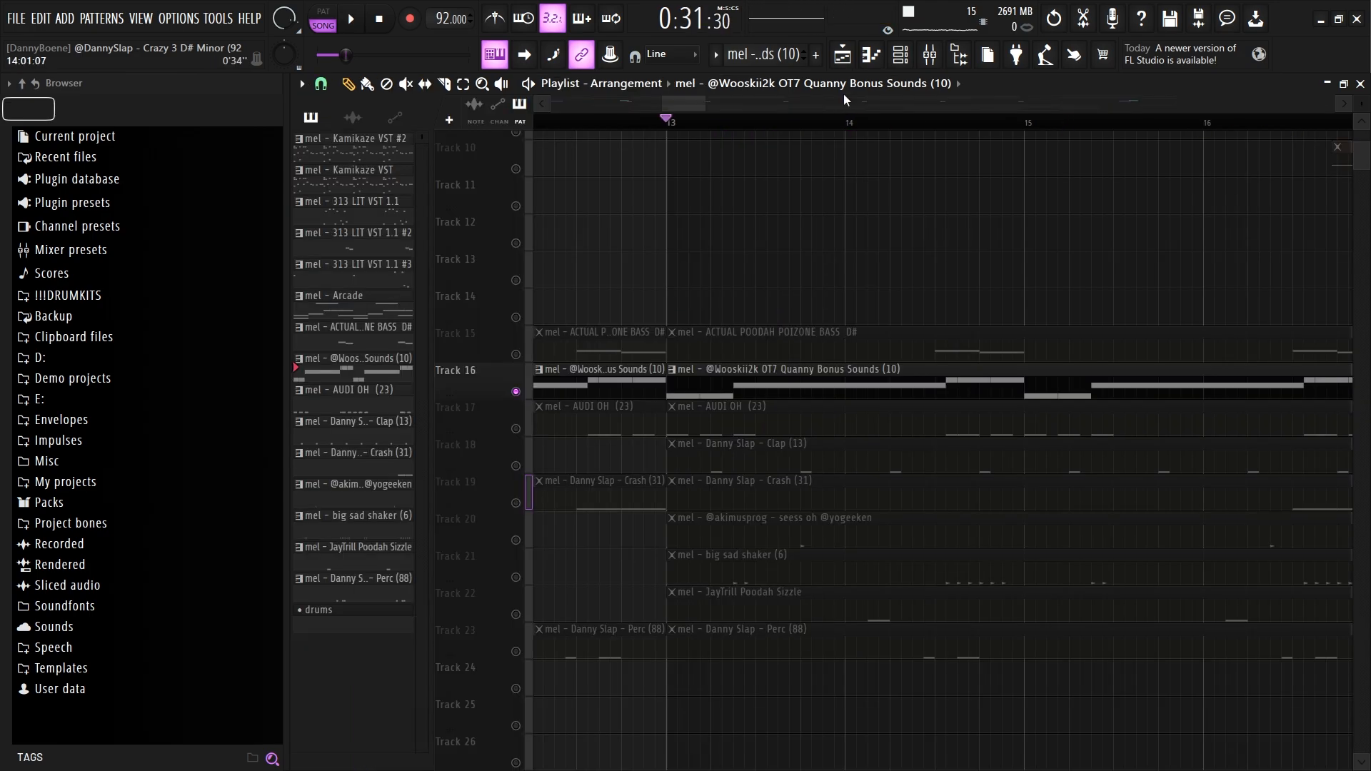
Step: Play the ACTUAL POODAH POIZONE BASS D# notes from track 15 in the piano roll, and return to the playlist
{"action": "double_click", "coordinate": [740, 344]}
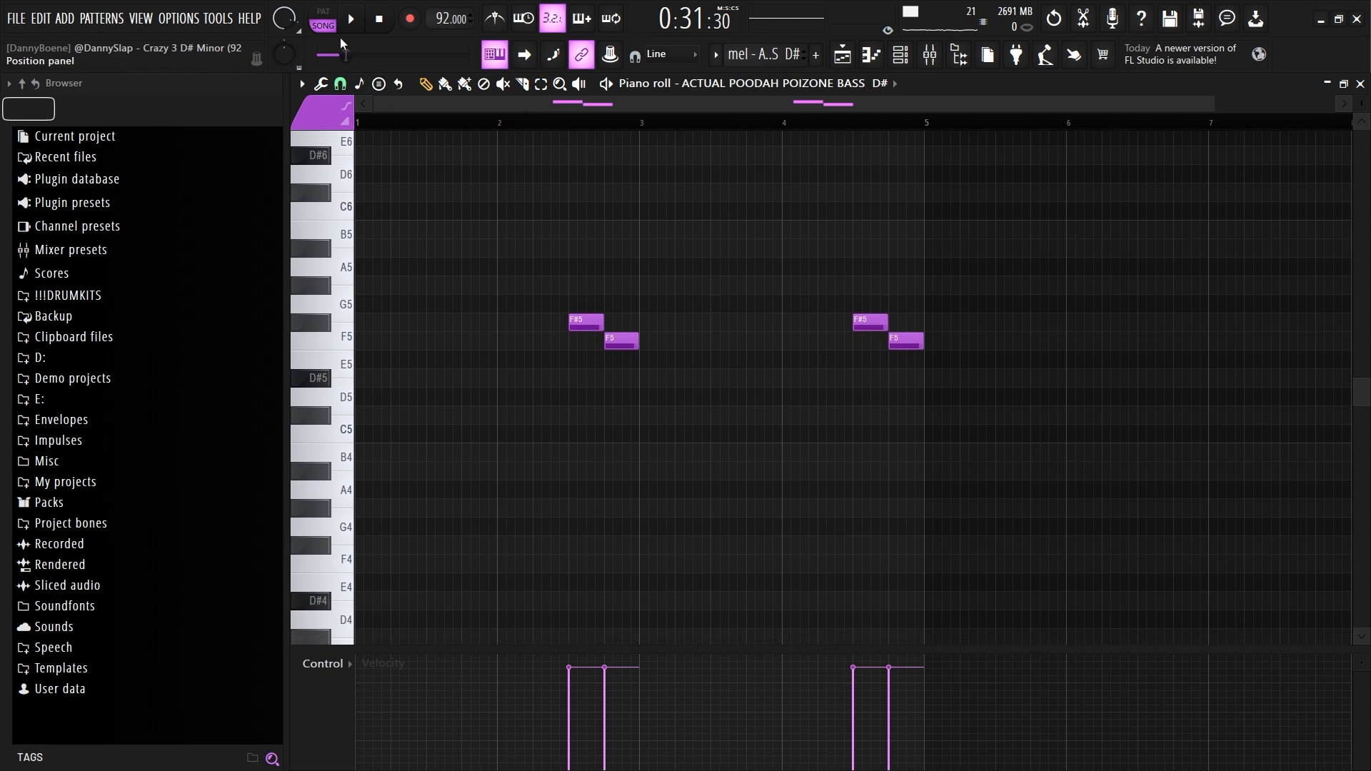
{"action": "left_click", "coordinate": [549, 123]}
{"action": "key", "text": "space"}
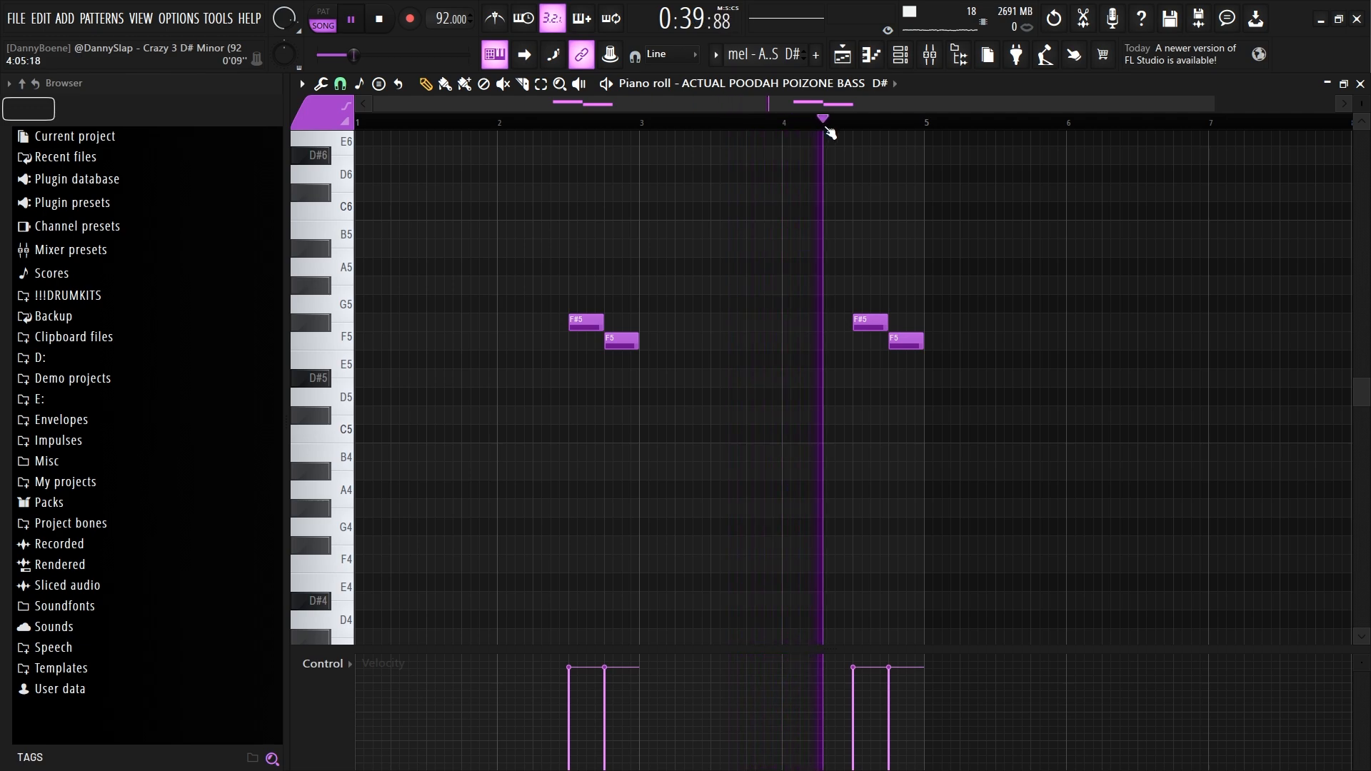
{"action": "key", "text": "space"}
{"action": "key", "text": "F5"}
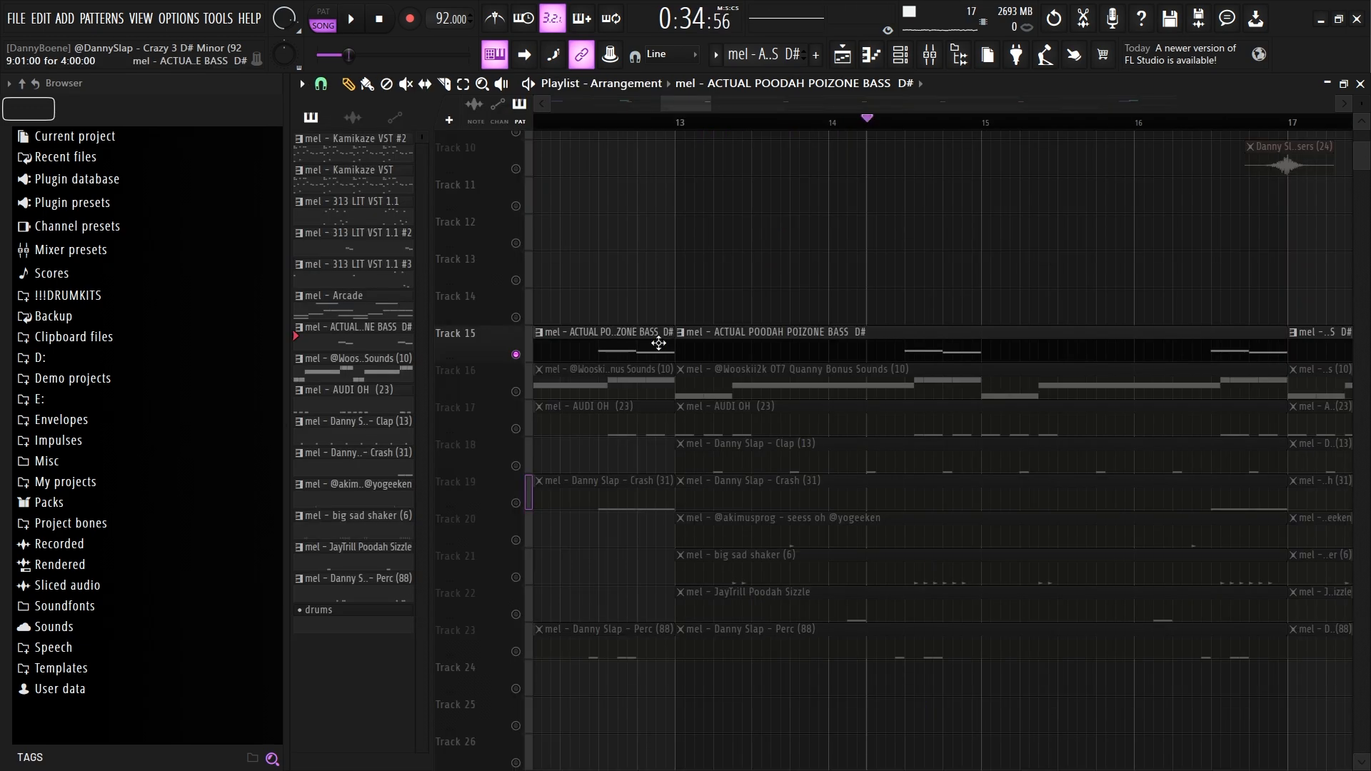
Step: Unmute the remaining drum and bass tracks 16 to 23 and play all the layers together from bar 13
{"action": "left_click_drag", "start_coordinate": [525, 394], "coordinate": [522, 651]}
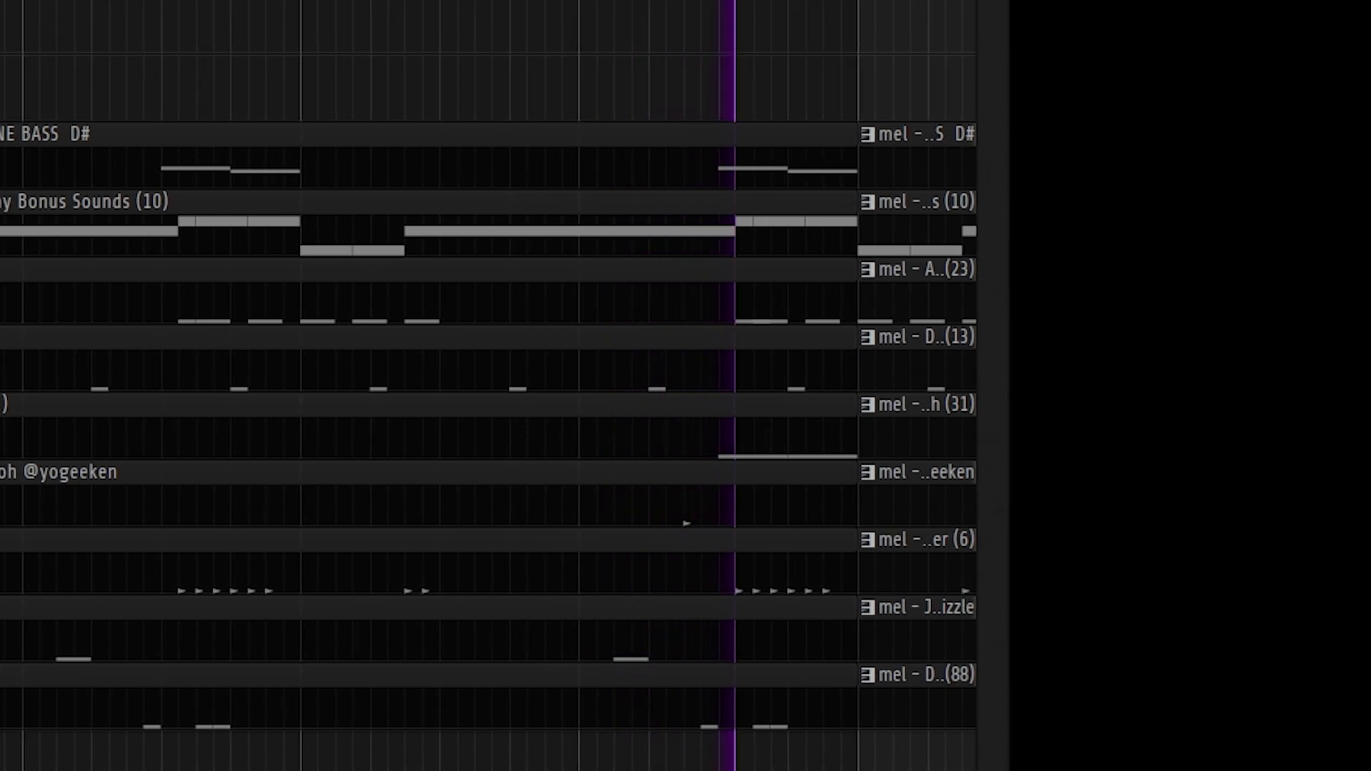
{"action": "key", "text": "space"}
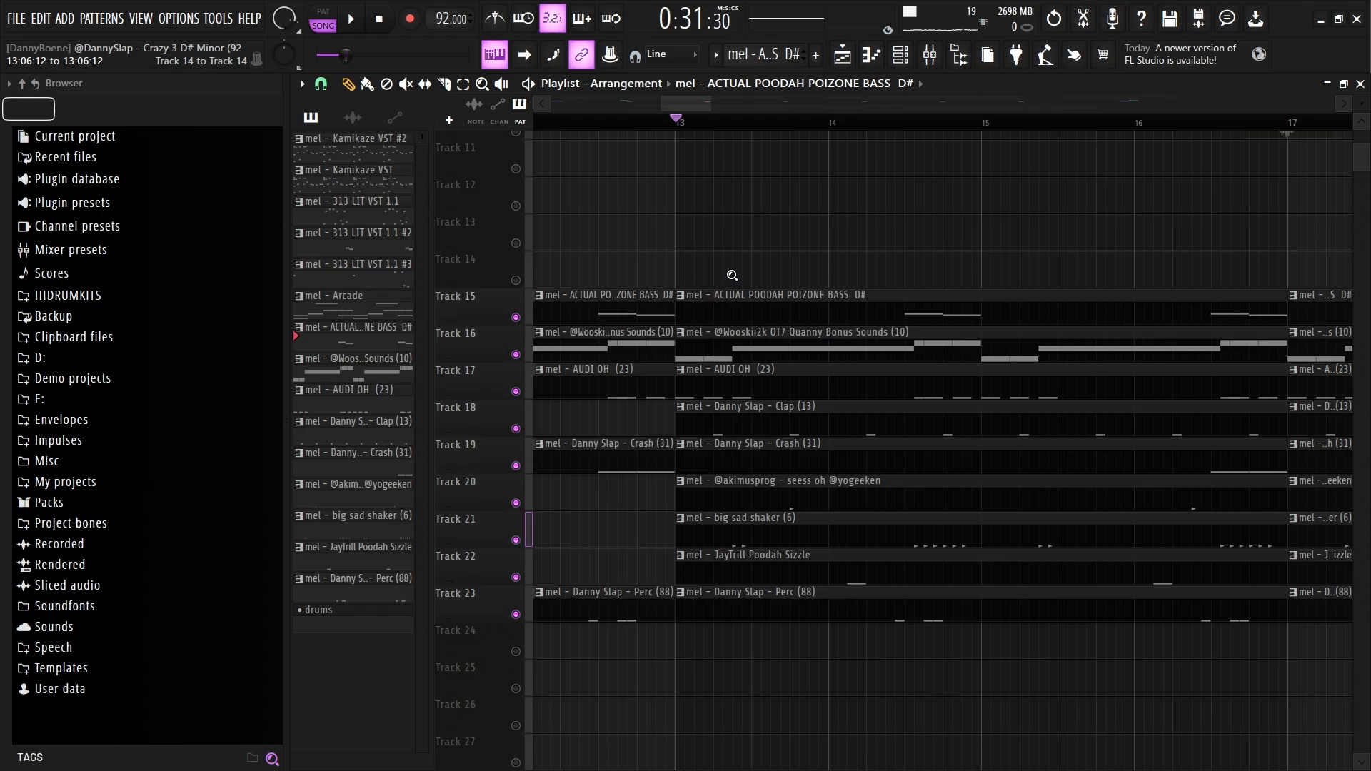
{"action": "right_click", "coordinate": [732, 275]}
Step: Open the mixer and check the effect slots of the bass, open hat, clap, crash, shaker and perc inserts up to 21
{"action": "key", "text": "F9"}
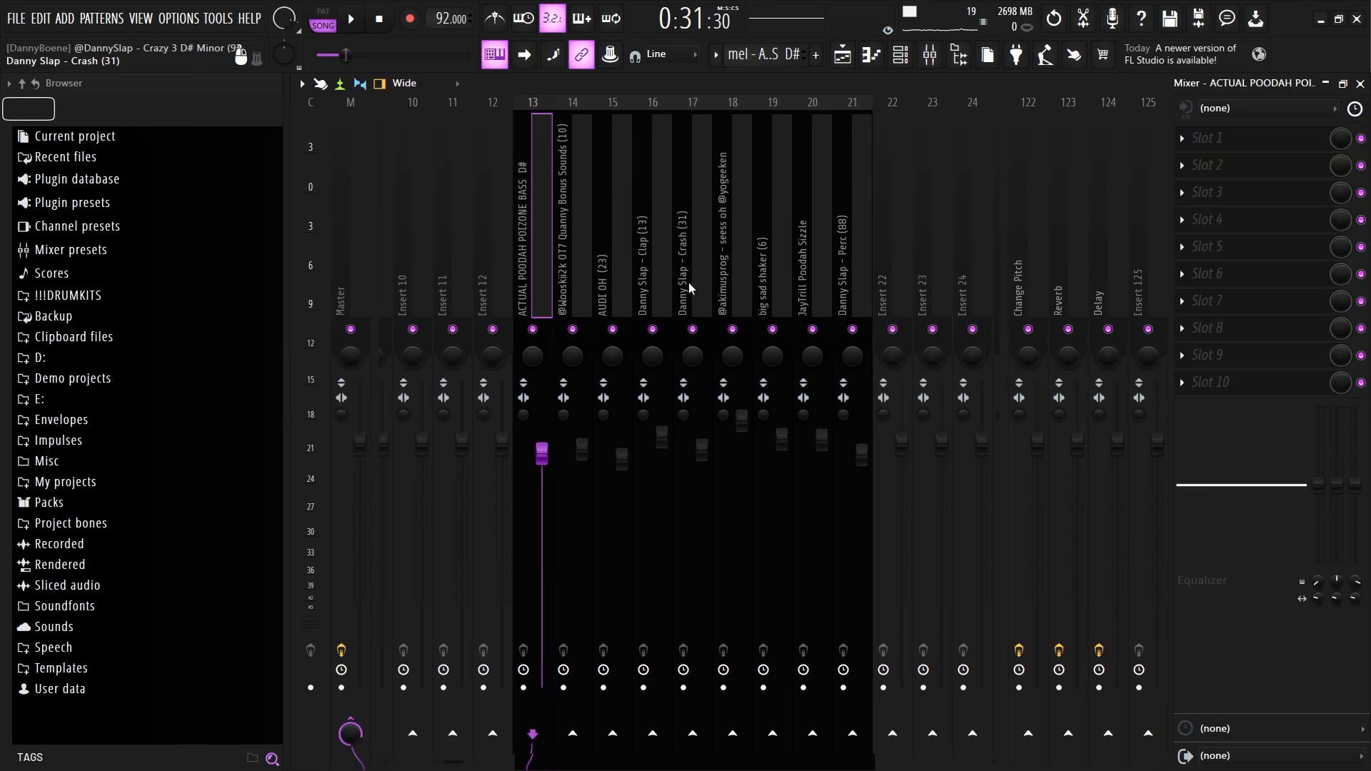
{"action": "left_click", "coordinate": [567, 283]}
{"action": "left_click", "coordinate": [603, 283]}
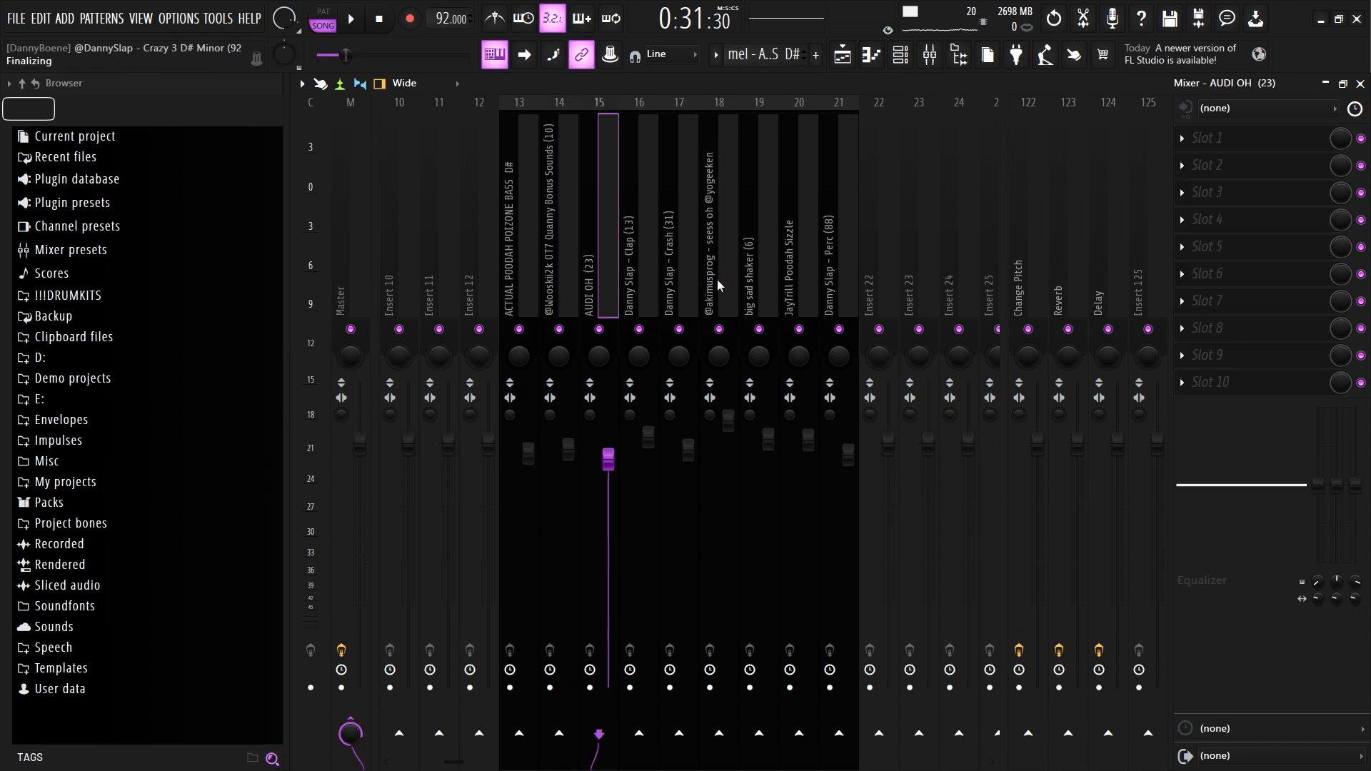
{"action": "left_click", "coordinate": [675, 283]}
{"action": "left_click", "coordinate": [735, 285]}
{"action": "left_click", "coordinate": [765, 282]}
{"action": "left_click", "coordinate": [825, 279]}
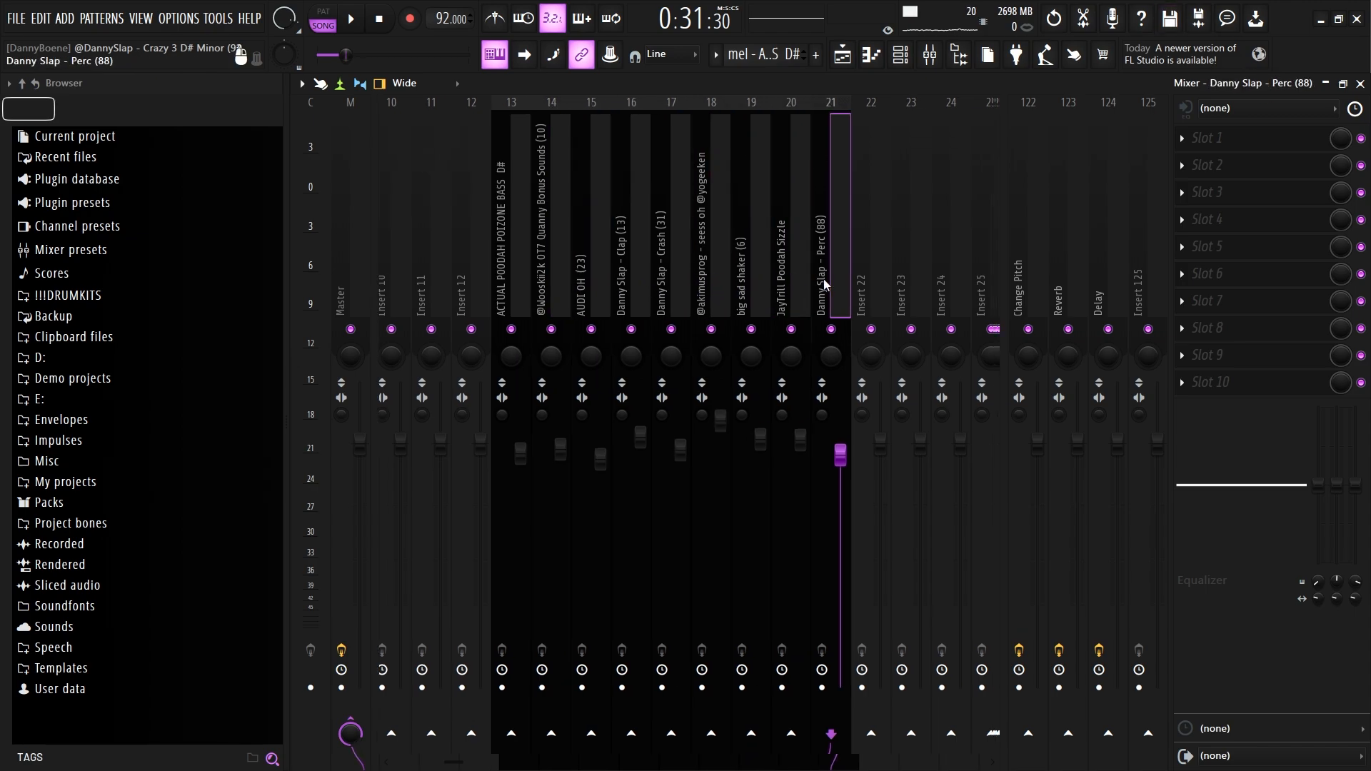
Step: Compare the effect slots of the POIZONE BASS insert 13 and the OT7 Quanny Bonus Sounds insert 14 in the mixer
{"action": "left_click", "coordinate": [554, 285]}
{"action": "left_click", "coordinate": [537, 283]}
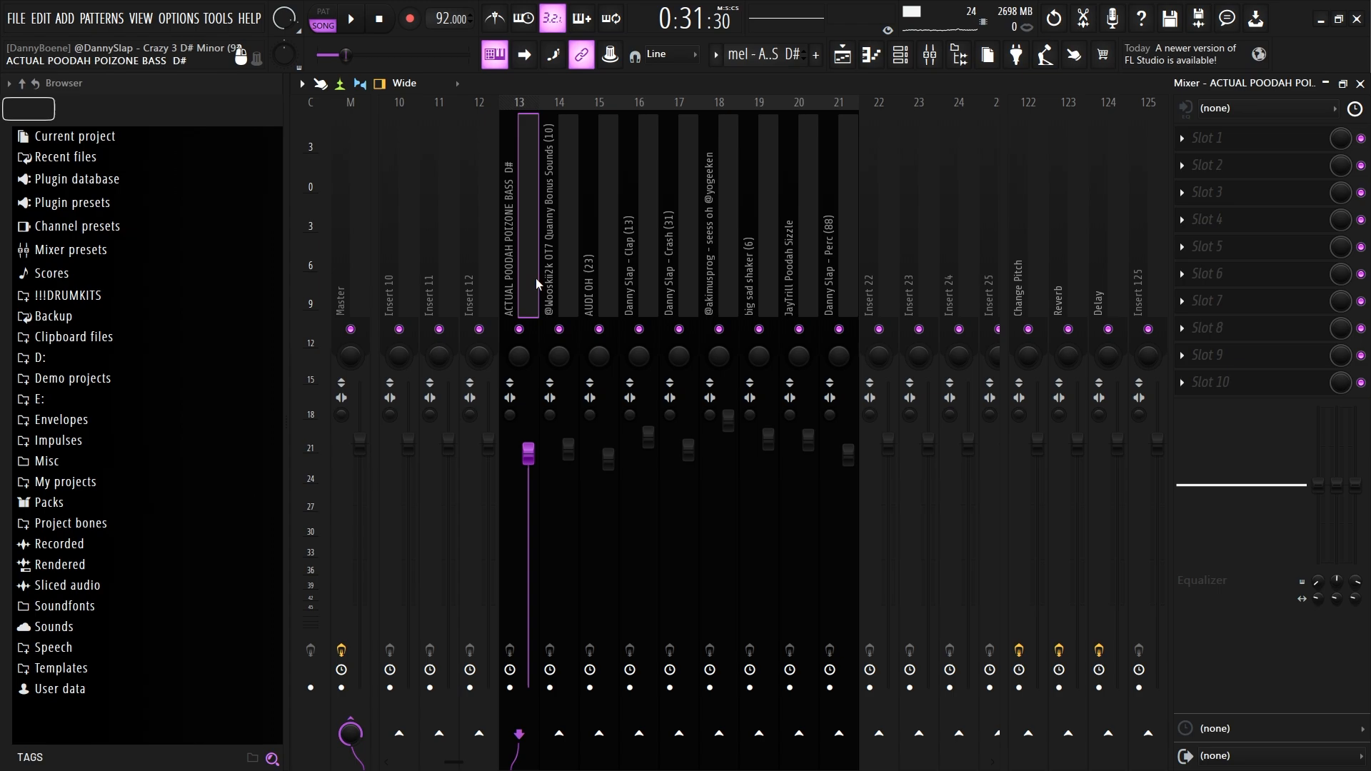
{"action": "left_click", "coordinate": [556, 284]}
{"action": "left_click", "coordinate": [537, 283]}
{"action": "left_click", "coordinate": [556, 284]}
{"action": "left_click", "coordinate": [537, 283]}
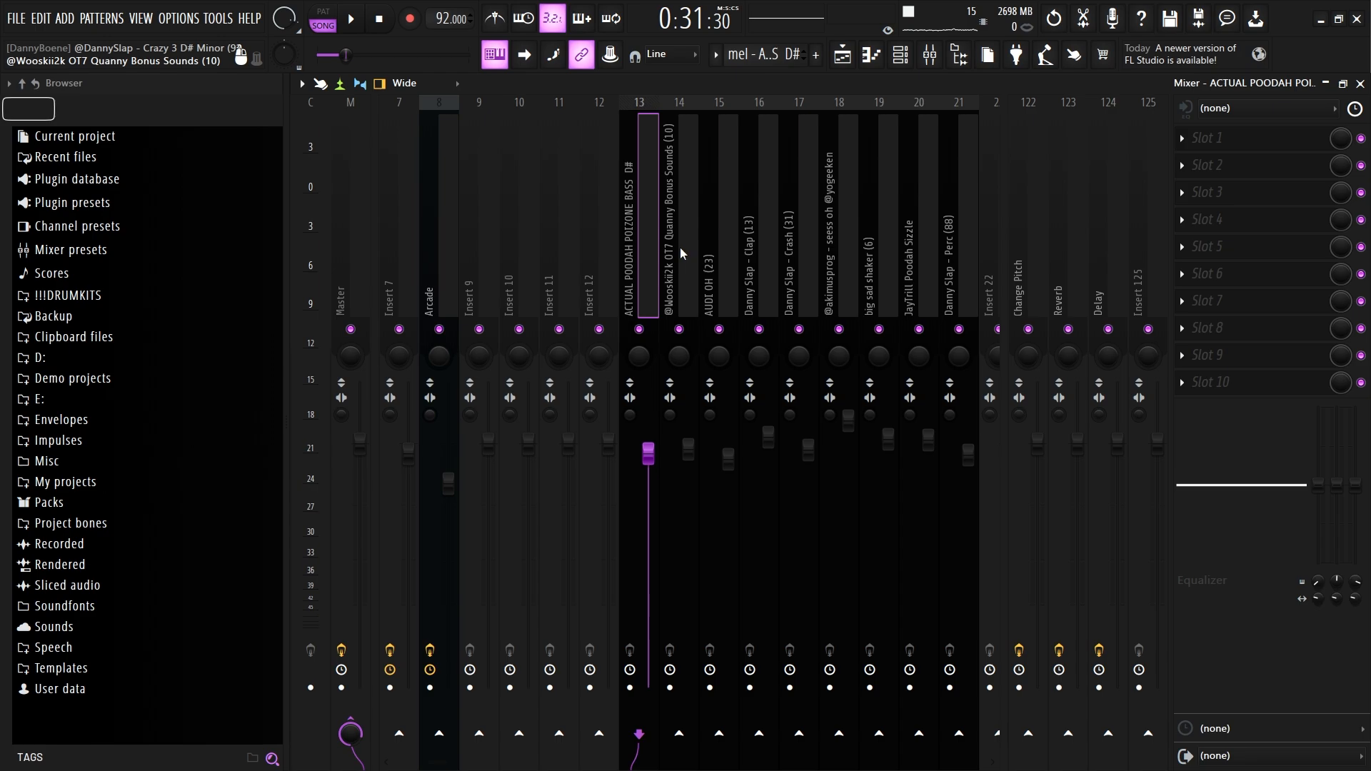
{"action": "scroll", "coordinate": [680, 248], "scroll_direction": "up", "scroll_amount": 6}
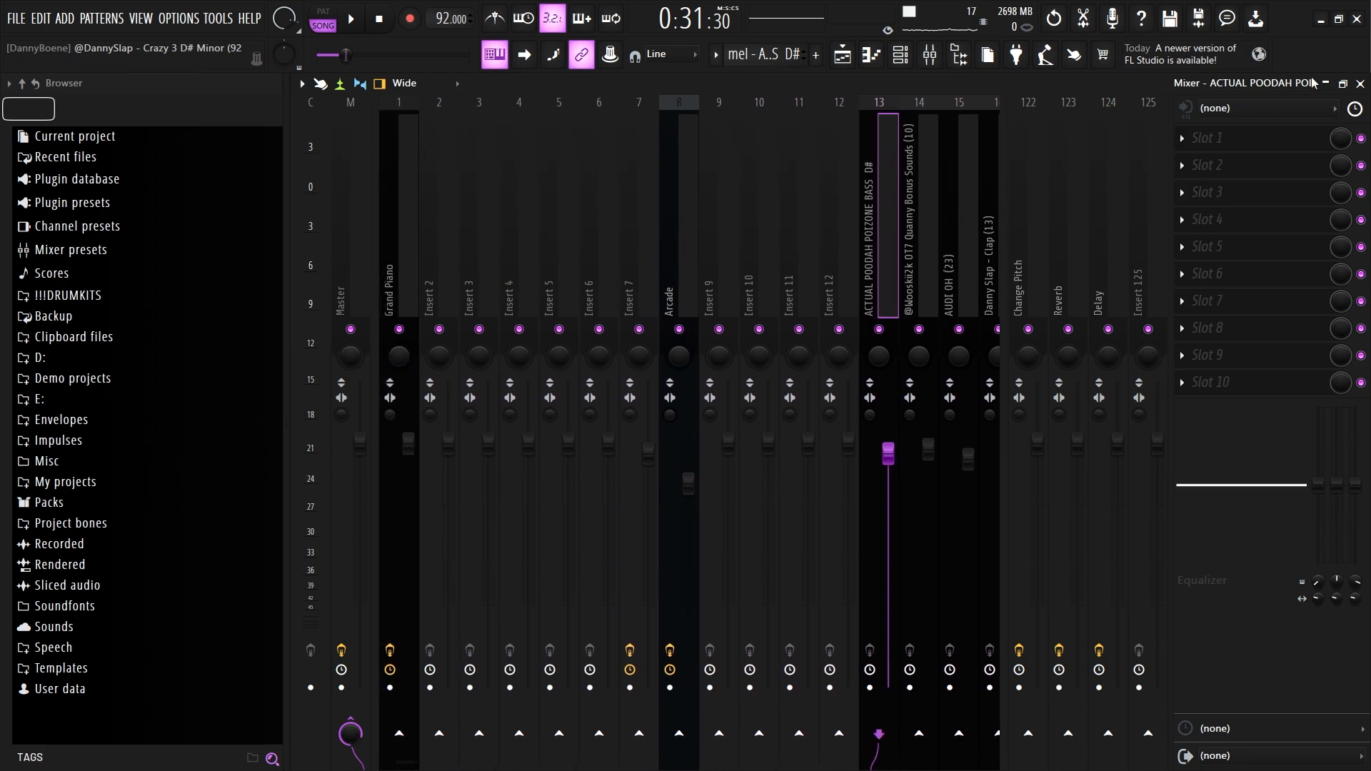
Step: Close the mixer, view the full channel list in the channel rack, and return to the whole playlist arrangement
{"action": "left_click", "coordinate": [1361, 83]}
{"action": "left_click", "coordinate": [901, 54]}
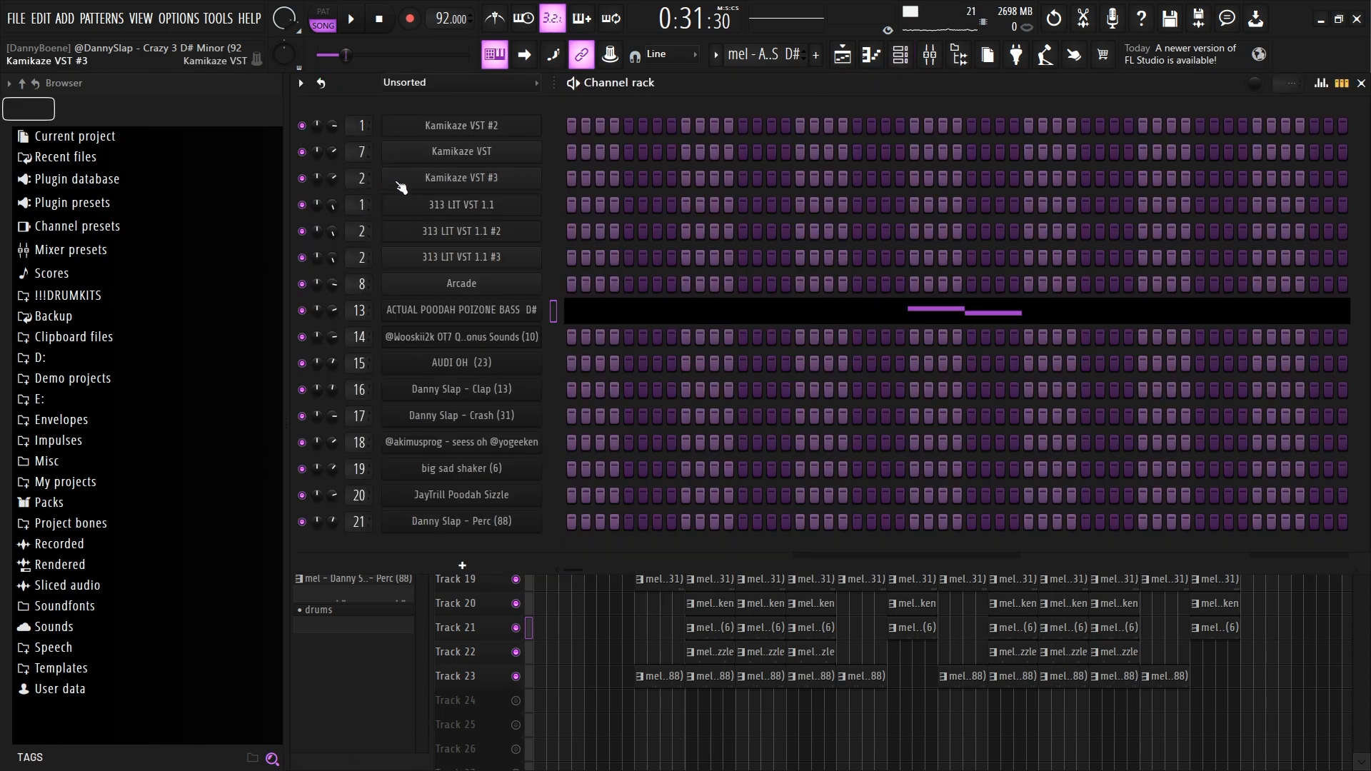
{"action": "key", "text": "F6"}
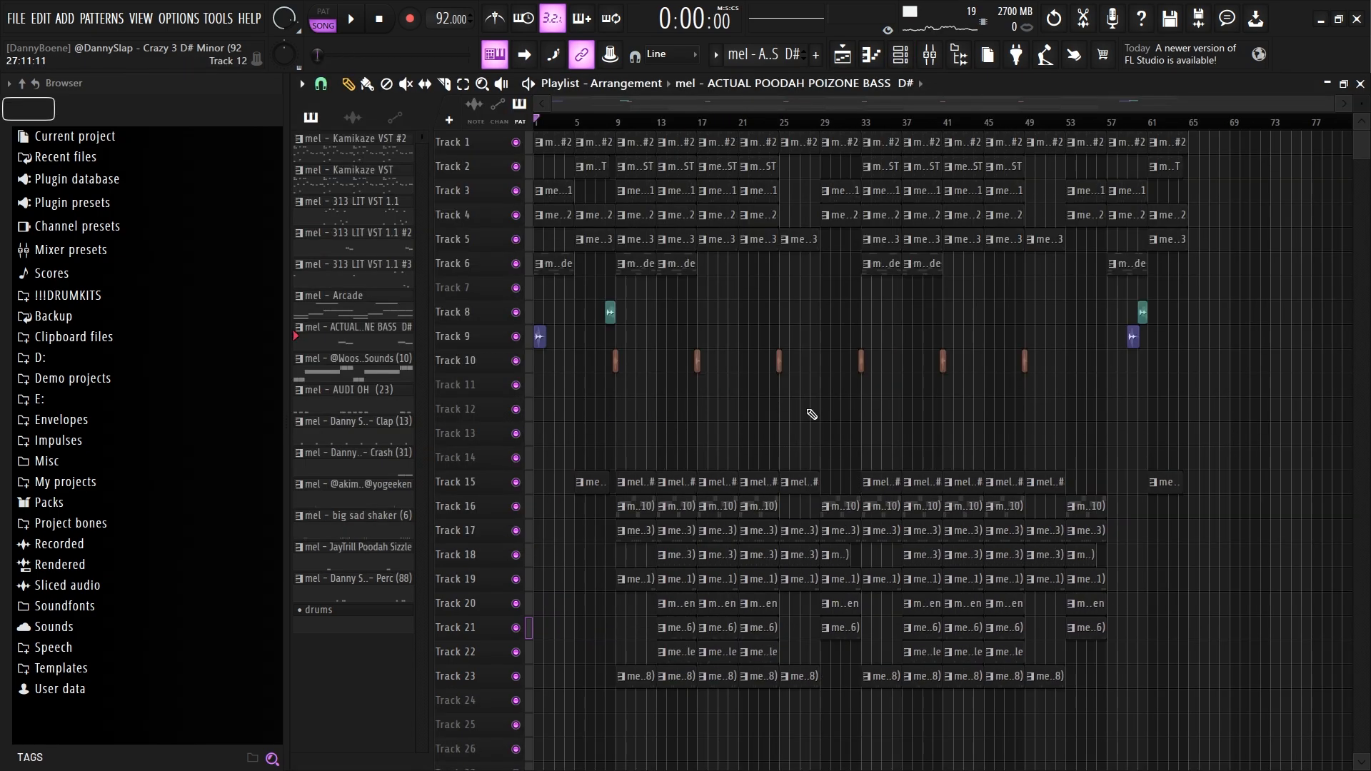